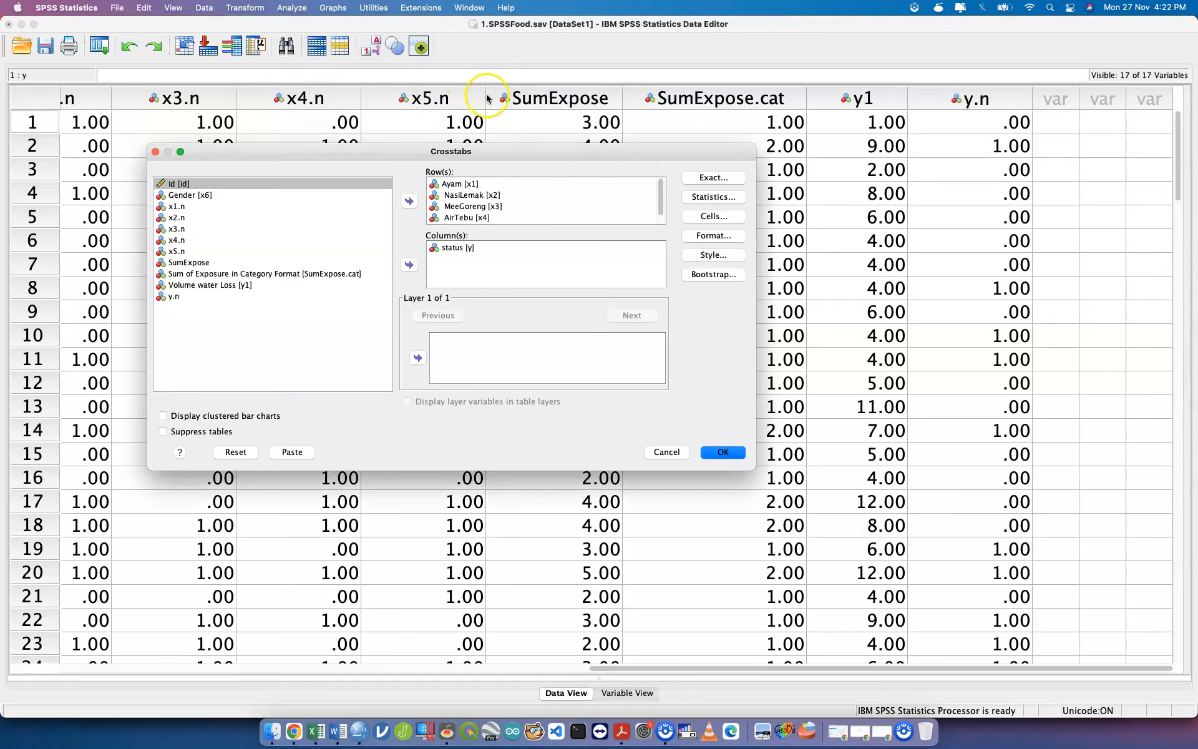
- Reset the Crosstabs setup and assign status [y] as the column variable
click(236, 451)
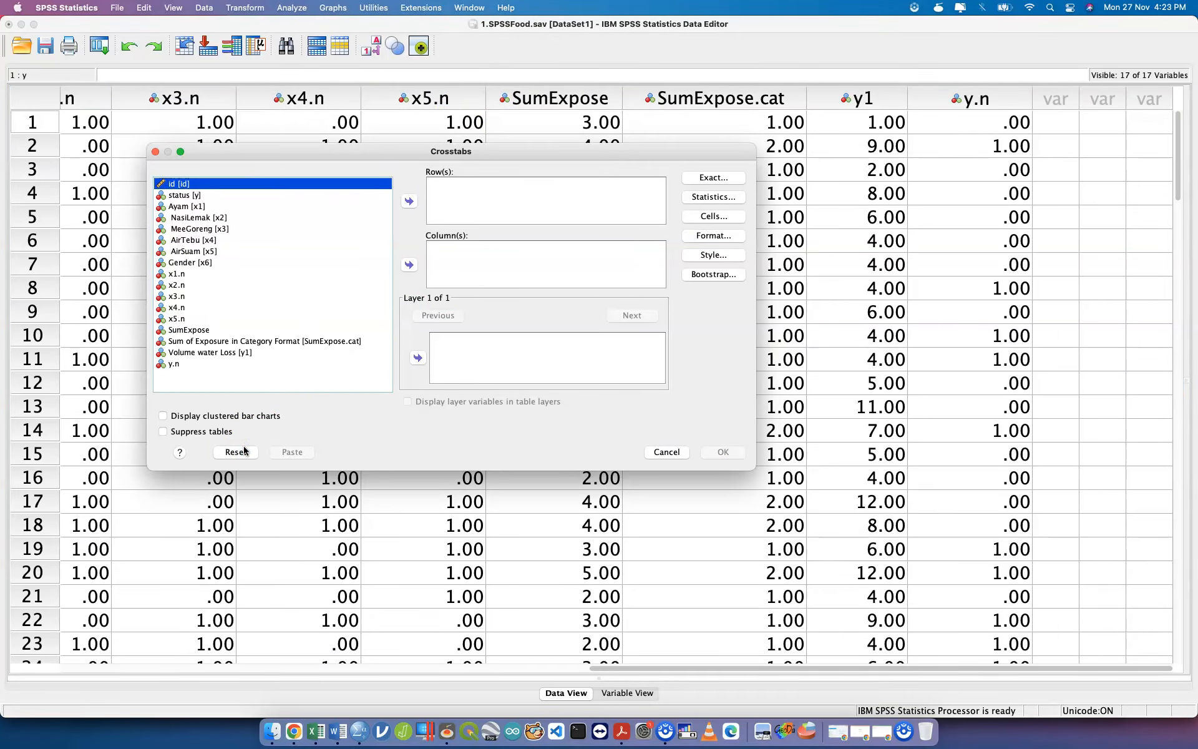
click(494, 248)
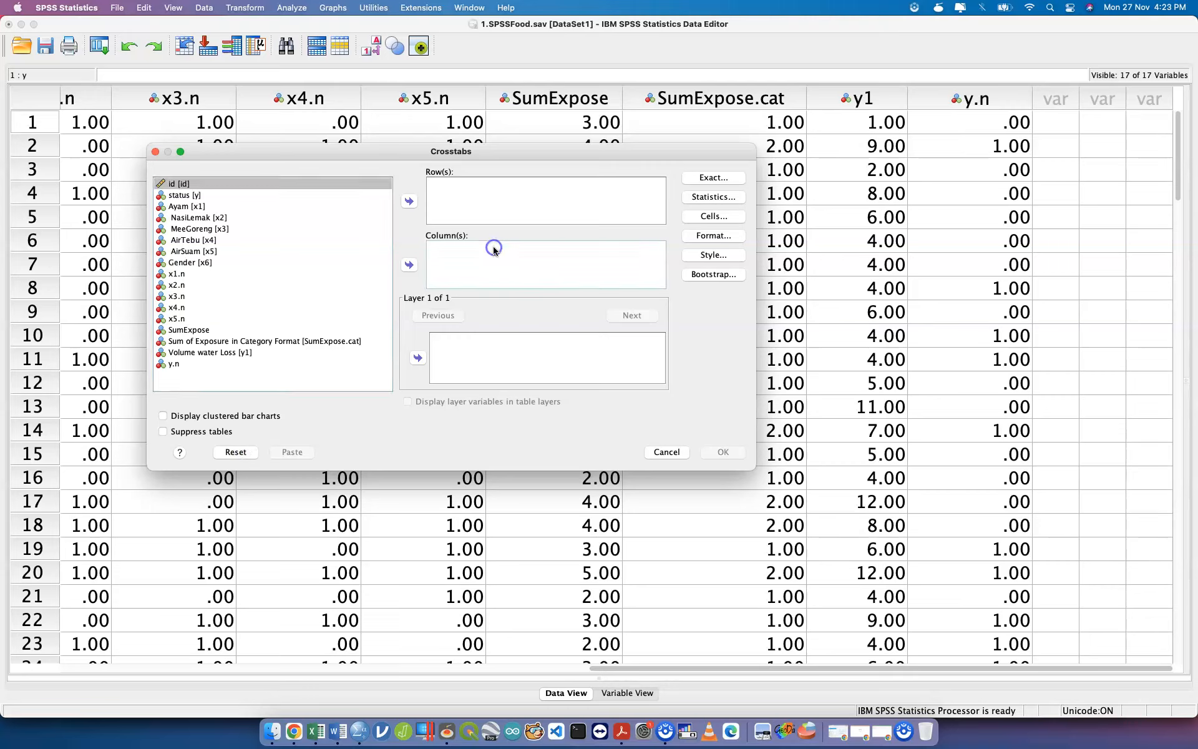
click(226, 194)
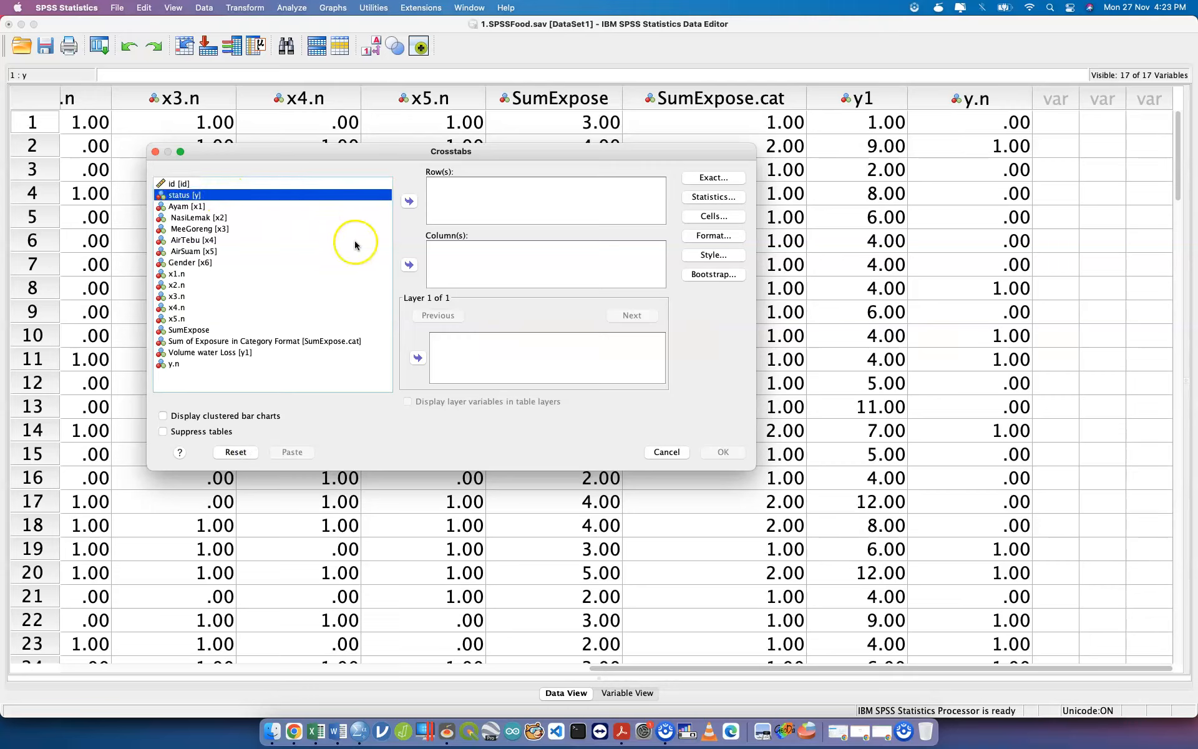
click(409, 266)
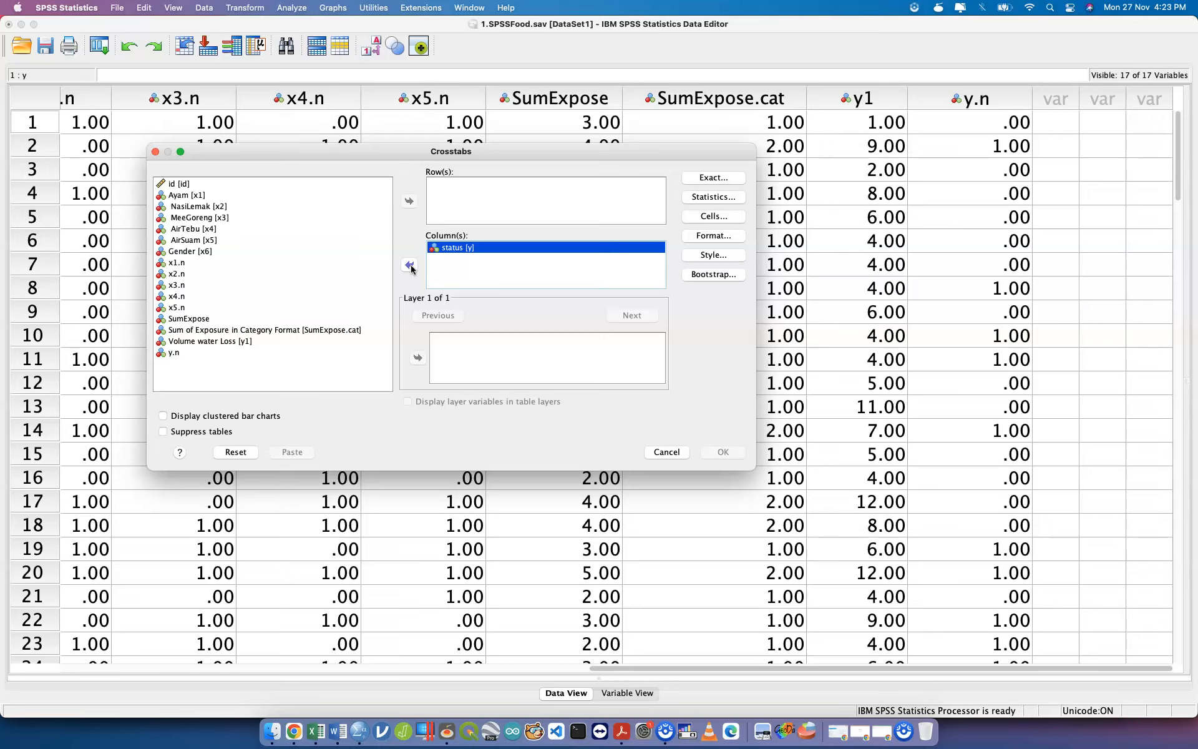
- Assign Ayam [x1], NasiLemak [x2], MeeGoreng [x3], AirTebu [x4] and AirSuam [x5] as the crosstab row variables
click(462, 193)
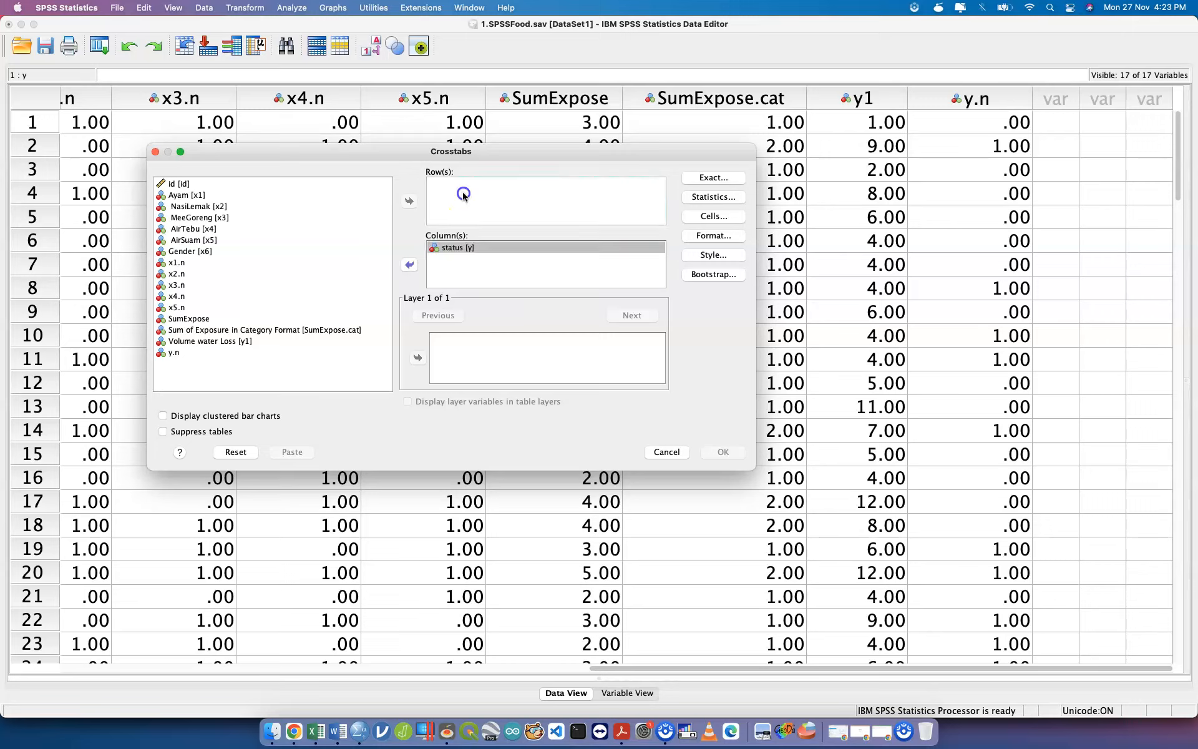
click(208, 194)
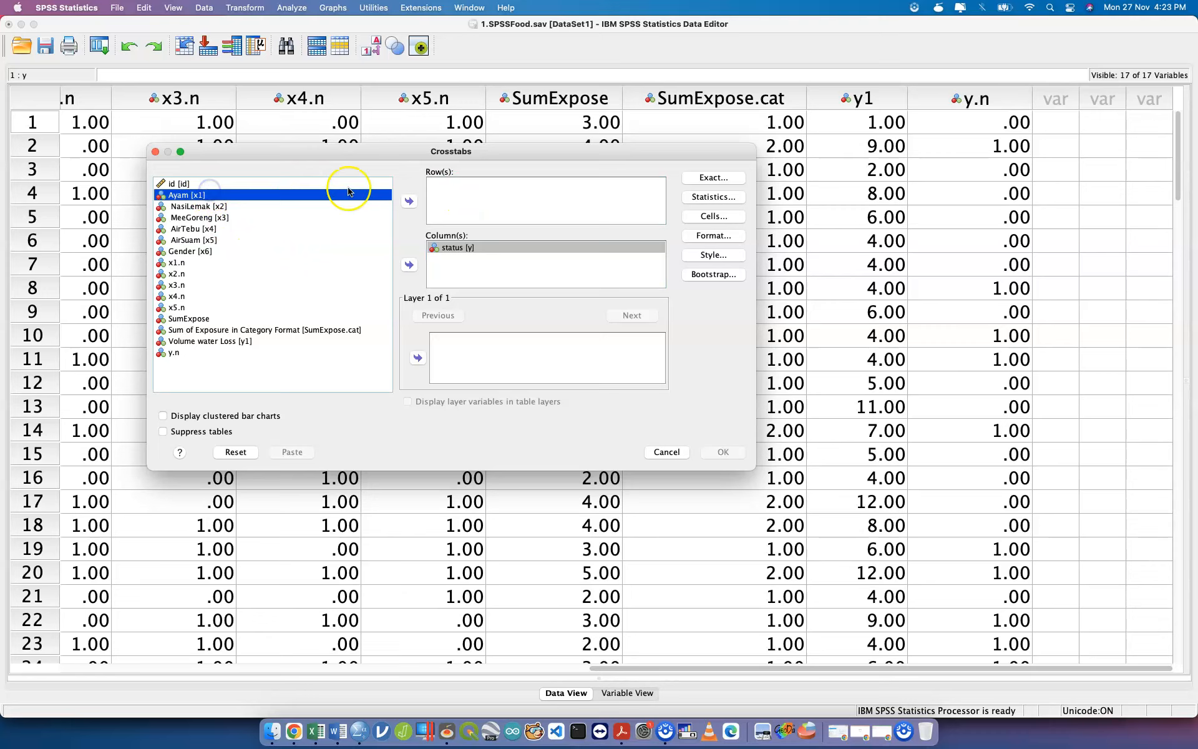
click(408, 201)
click(253, 195)
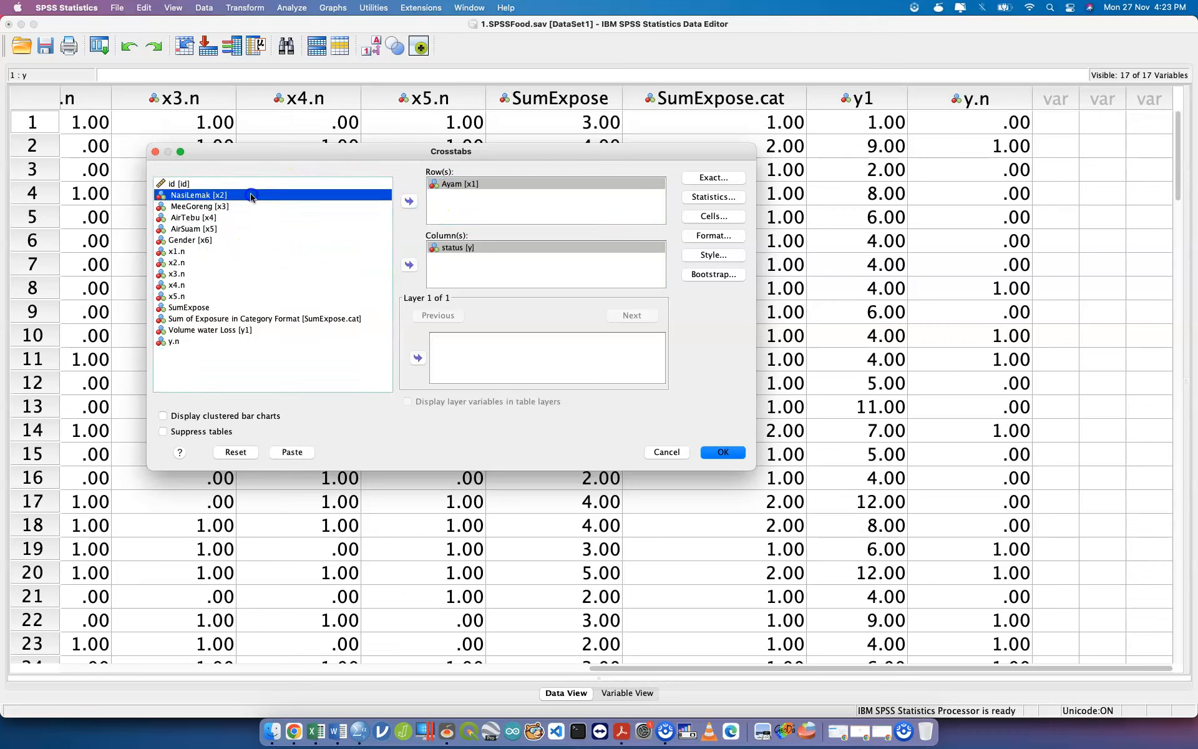
shift+click(252, 205)
key(shift+Down)
key(shift+Down)
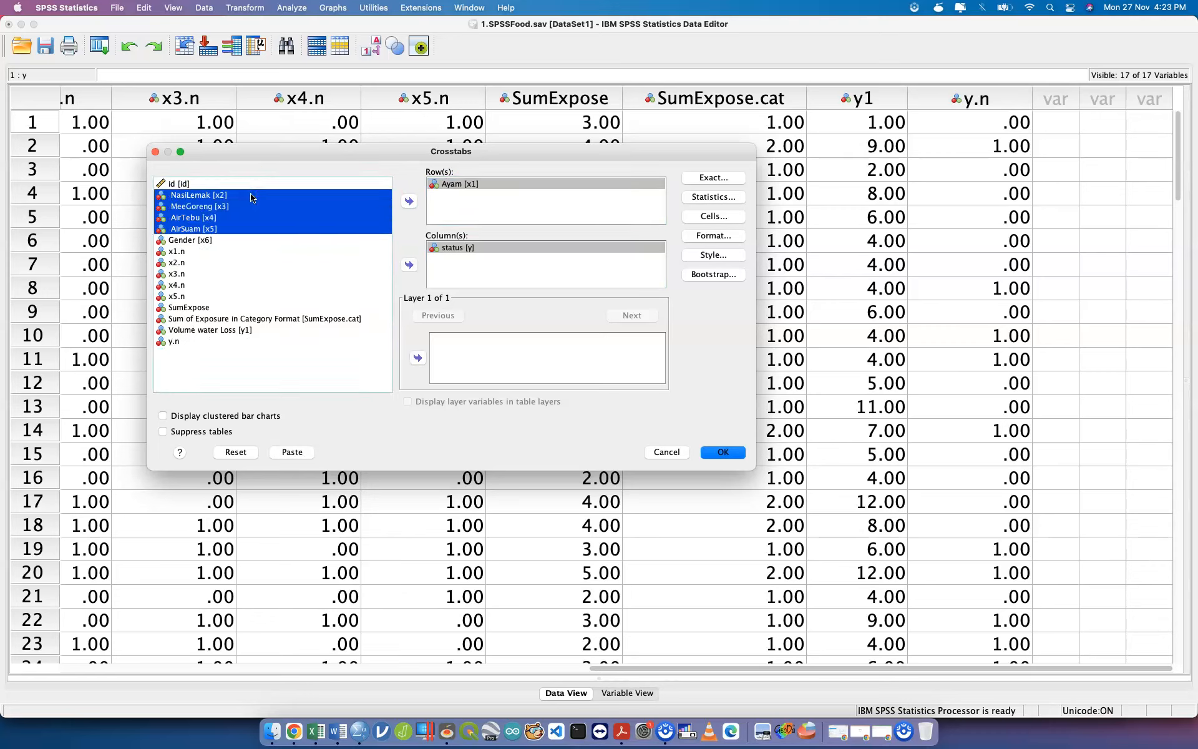
click(409, 200)
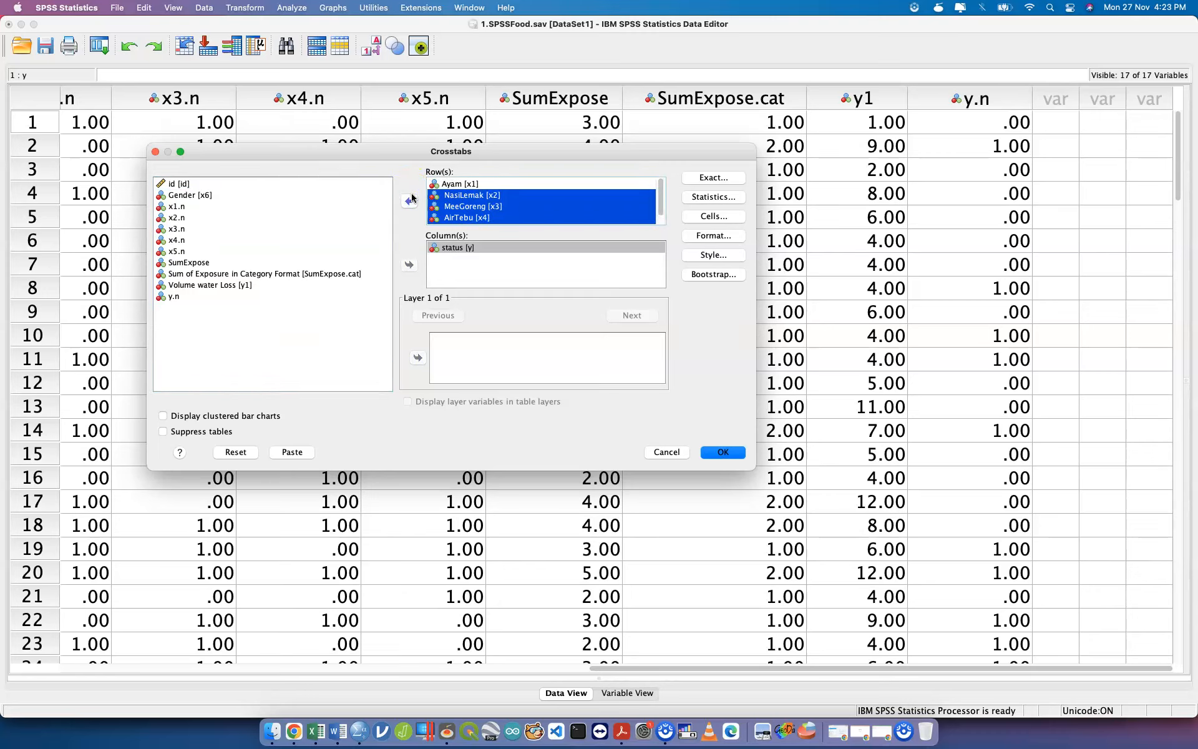
click(448, 358)
click(450, 343)
click(534, 266)
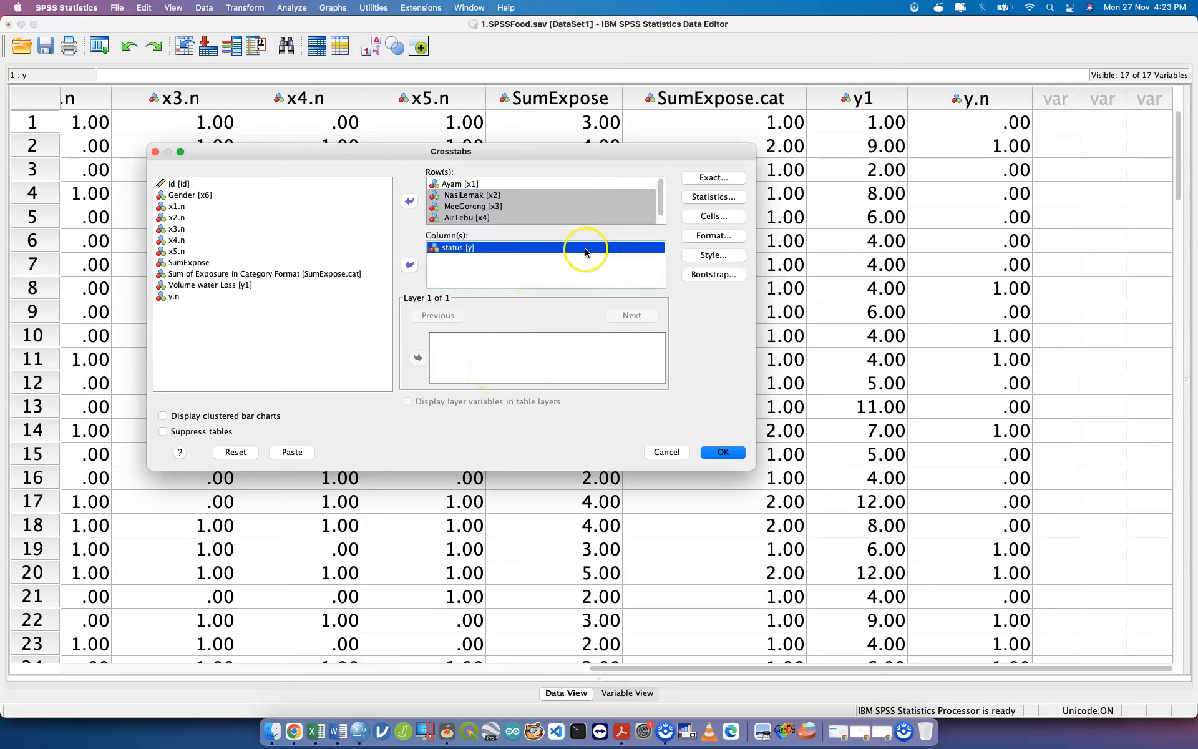
- Request the Chi-square, Risk, Contingency coefficient, and Phi and Cramer's V statistics for the crosstabs
click(709, 197)
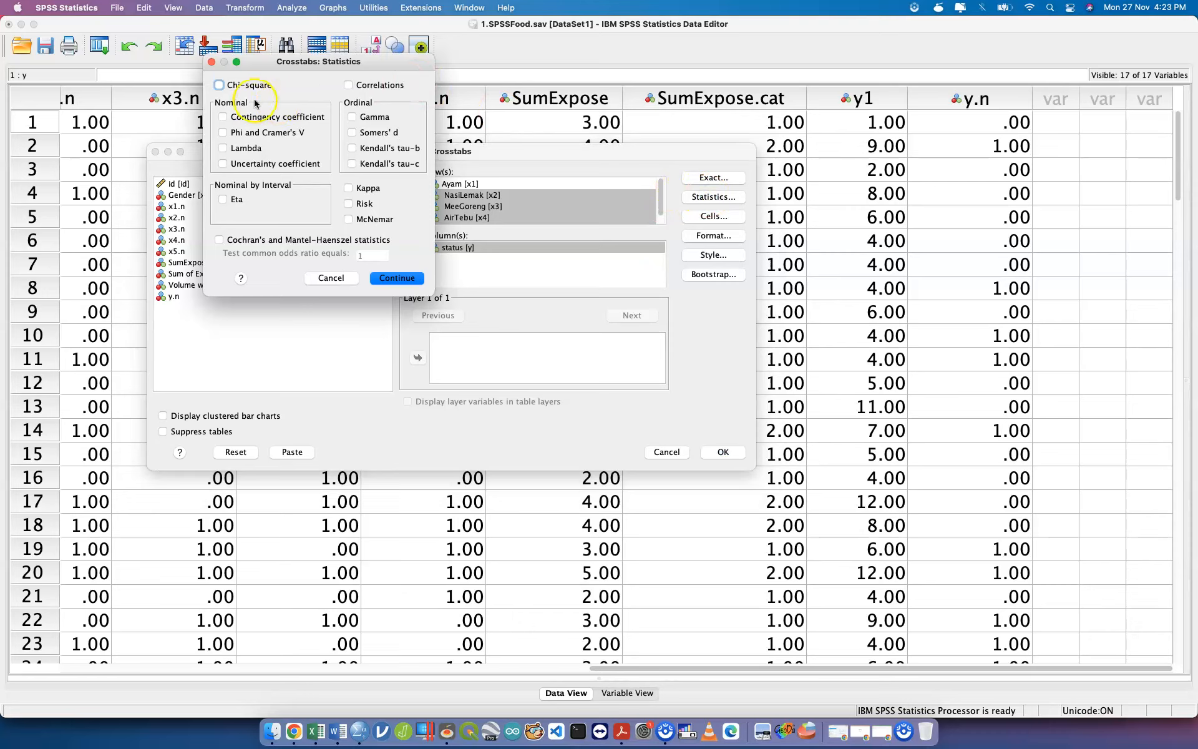
click(245, 85)
click(348, 204)
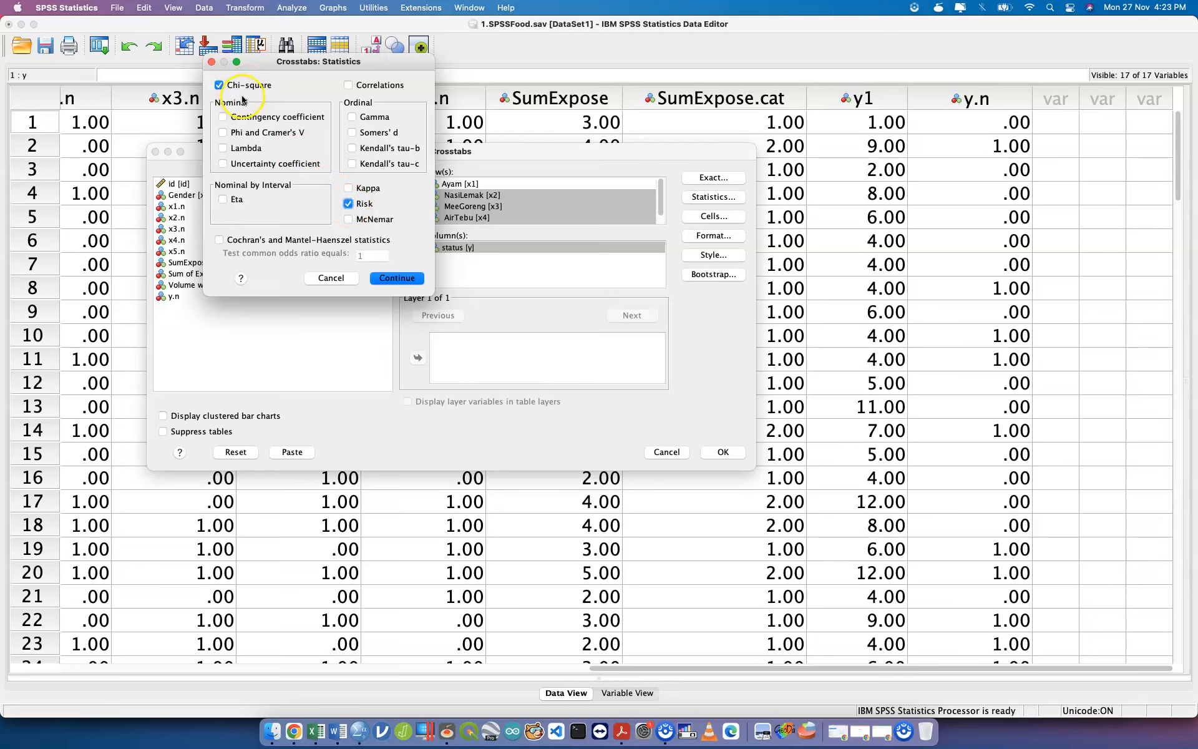
click(254, 118)
click(258, 133)
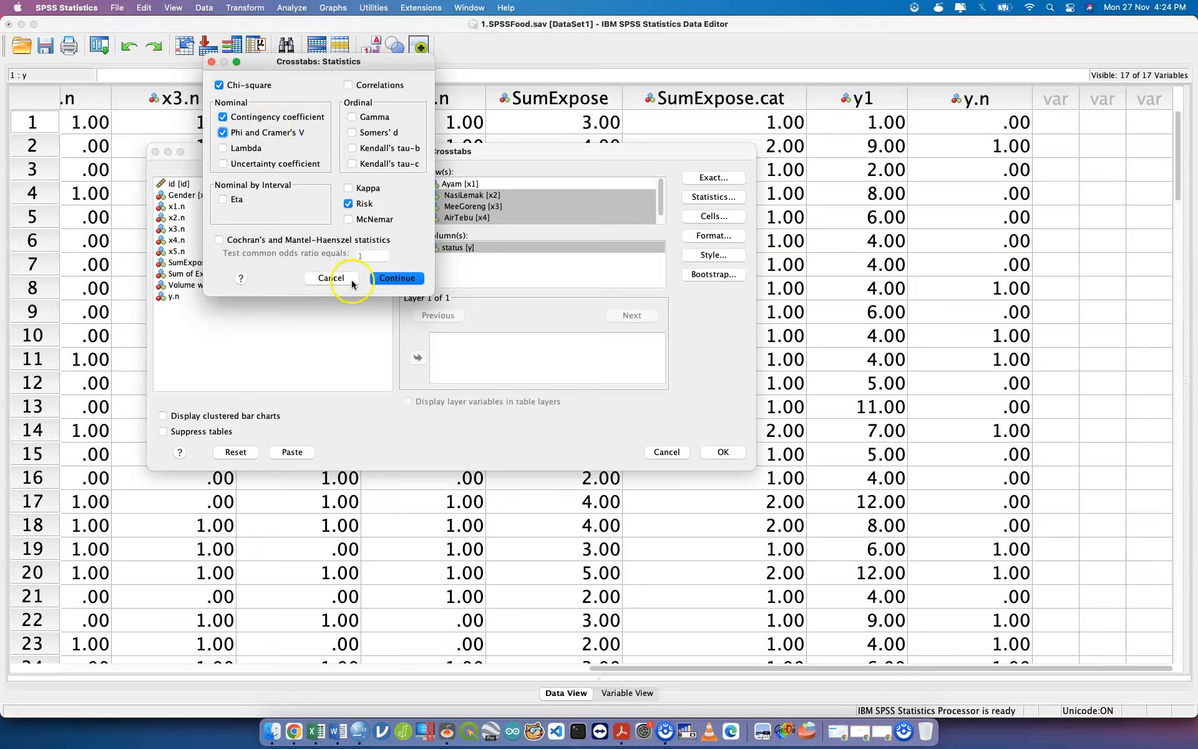
click(387, 279)
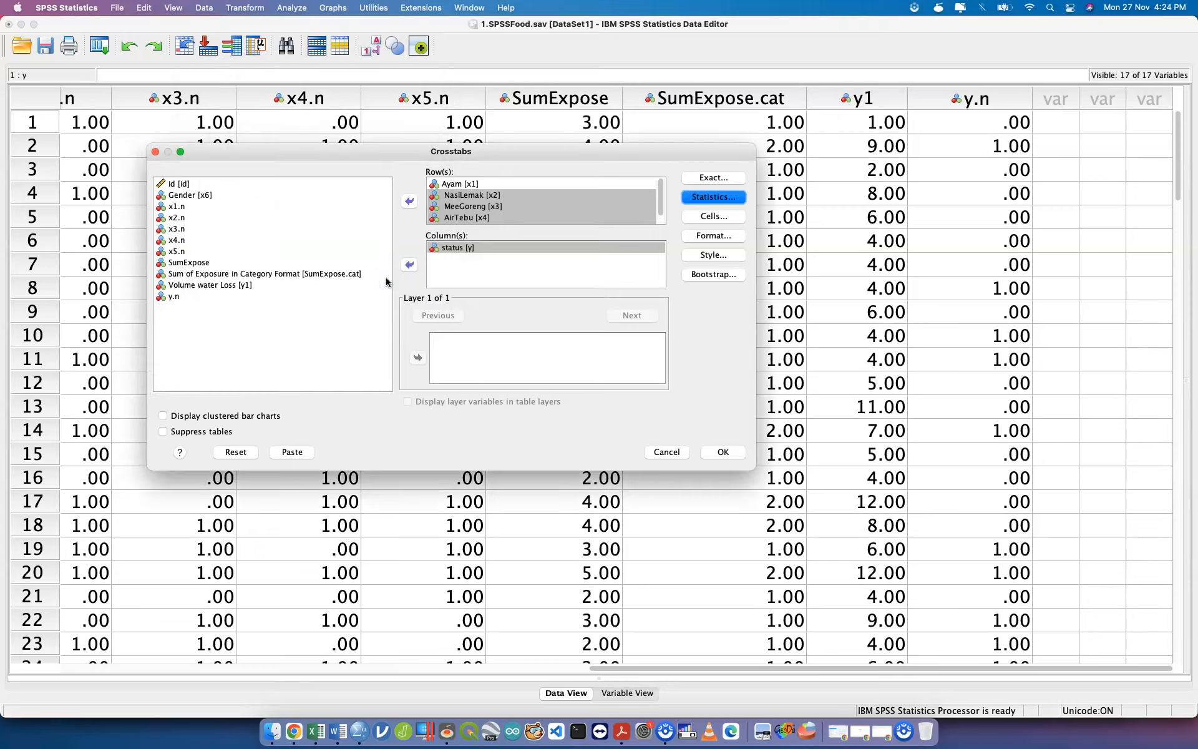
click(712, 197)
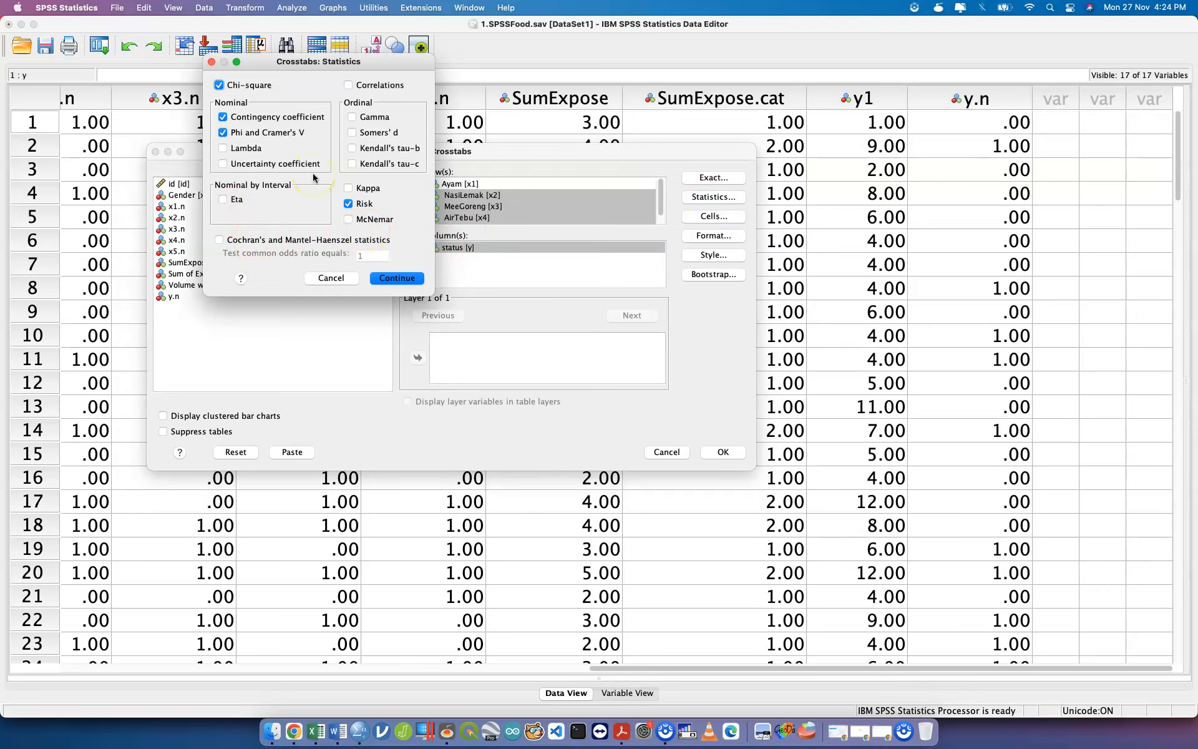
click(383, 277)
- Select the Exact method for the crosstabs' exact tests, with a time limit of 5 minutes per test
click(713, 177)
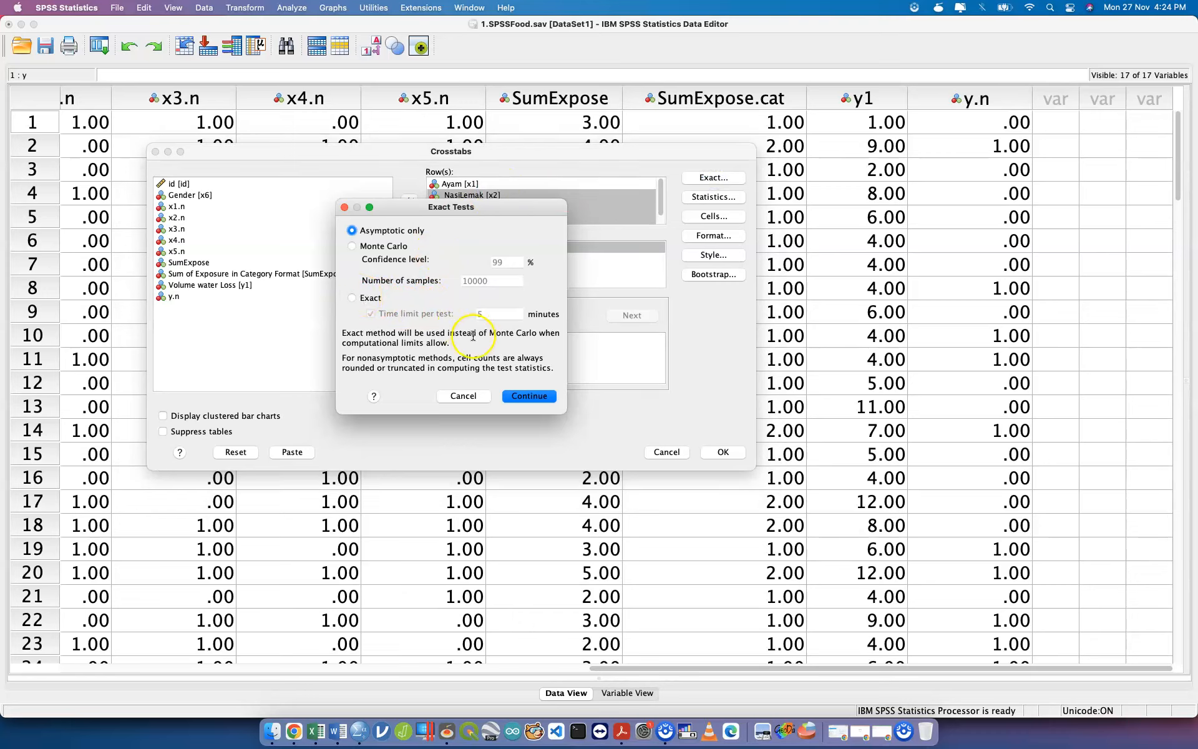
click(471, 397)
click(402, 247)
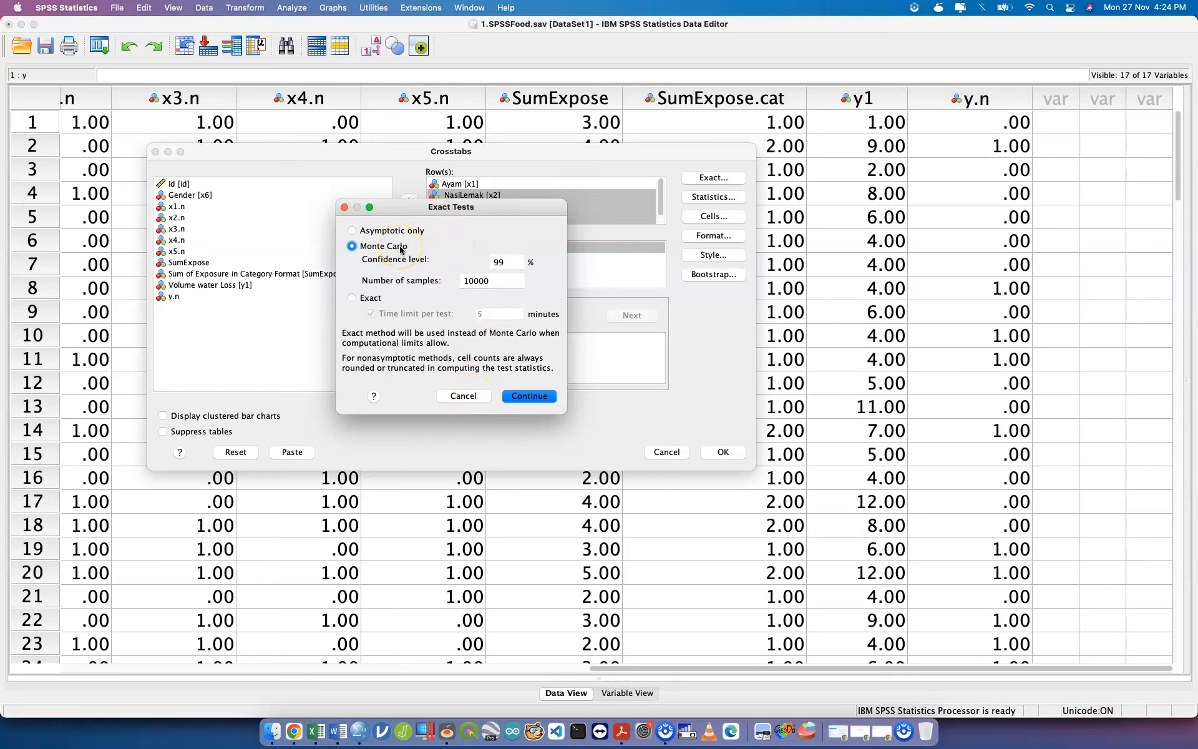
click(391, 231)
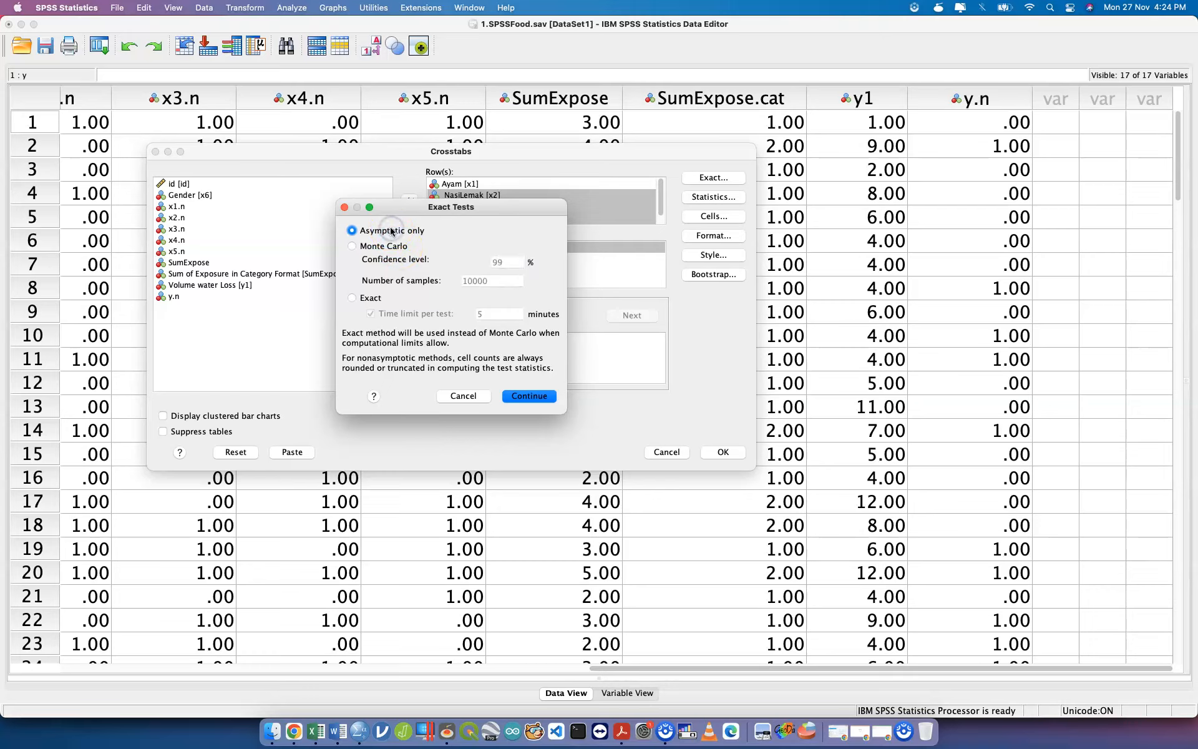
click(367, 299)
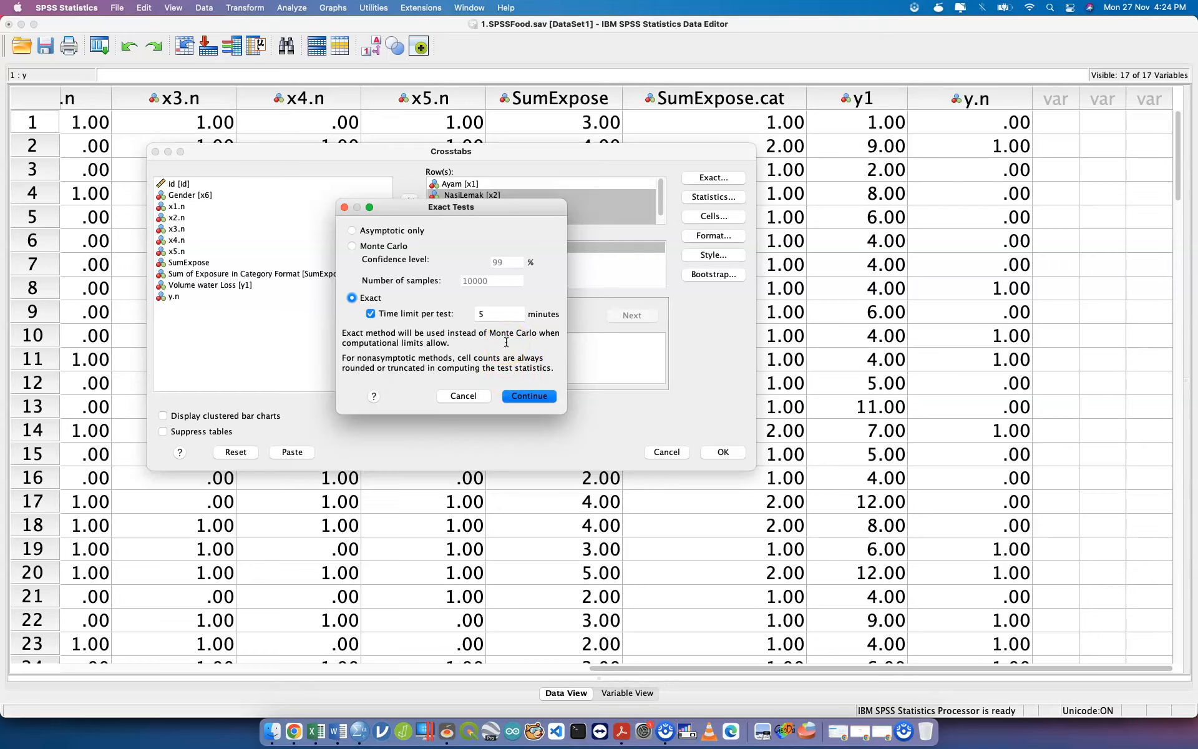
click(523, 392)
click(522, 395)
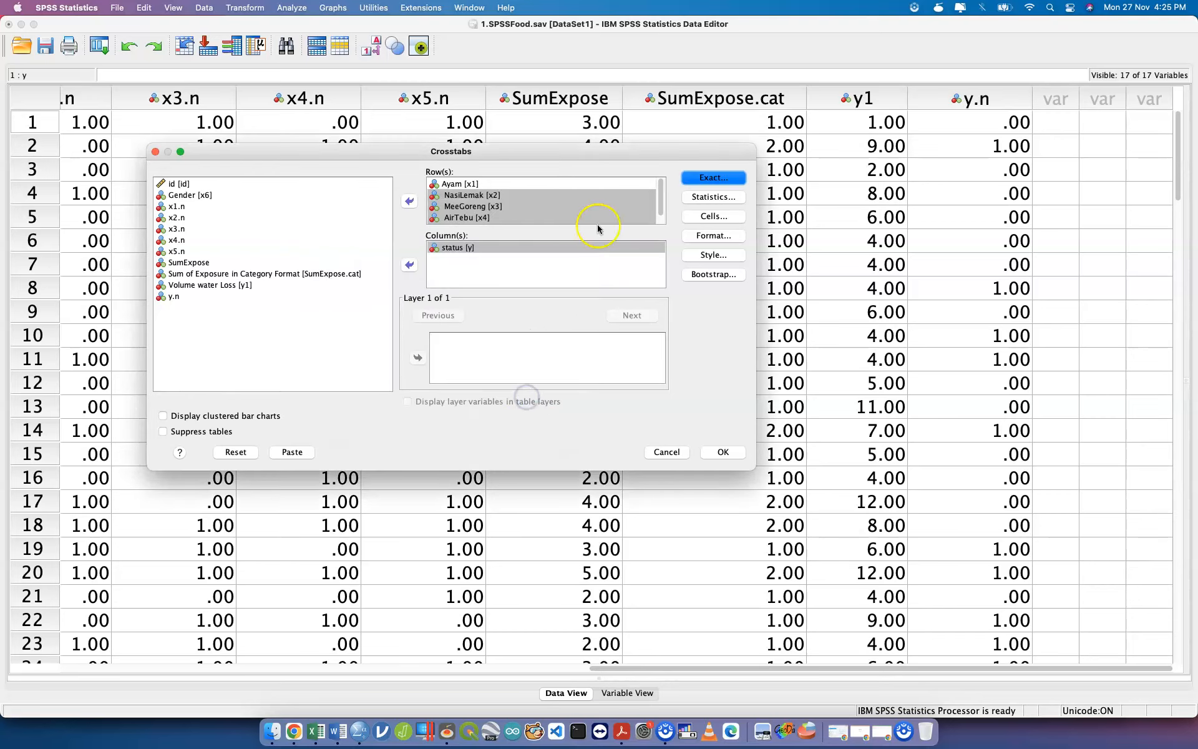
- Set the crosstabs' exact tests option to Asymptotic only
click(716, 177)
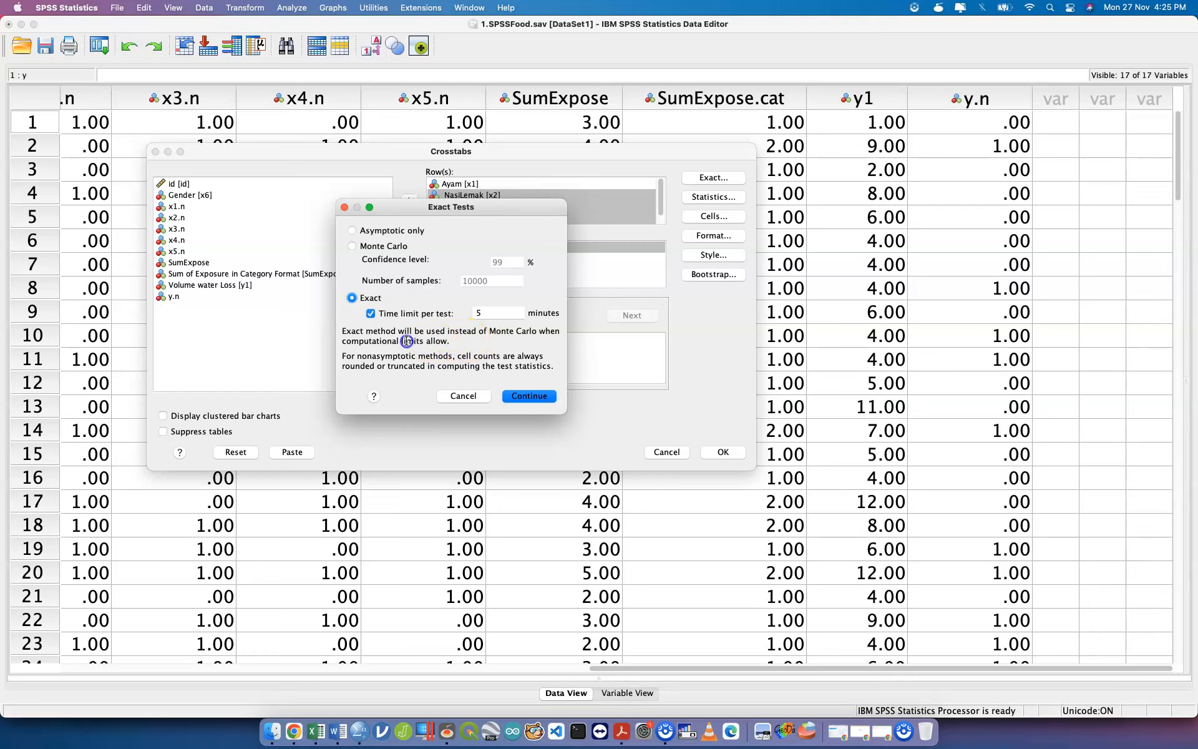
click(367, 230)
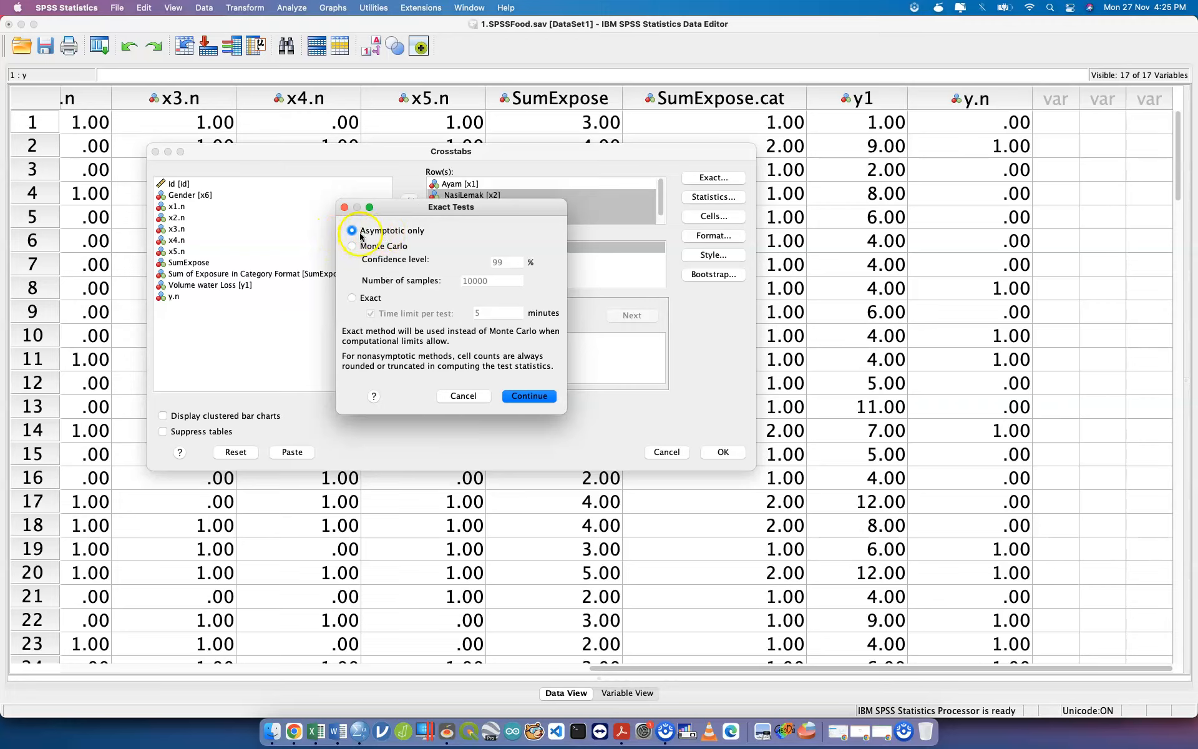
click(352, 298)
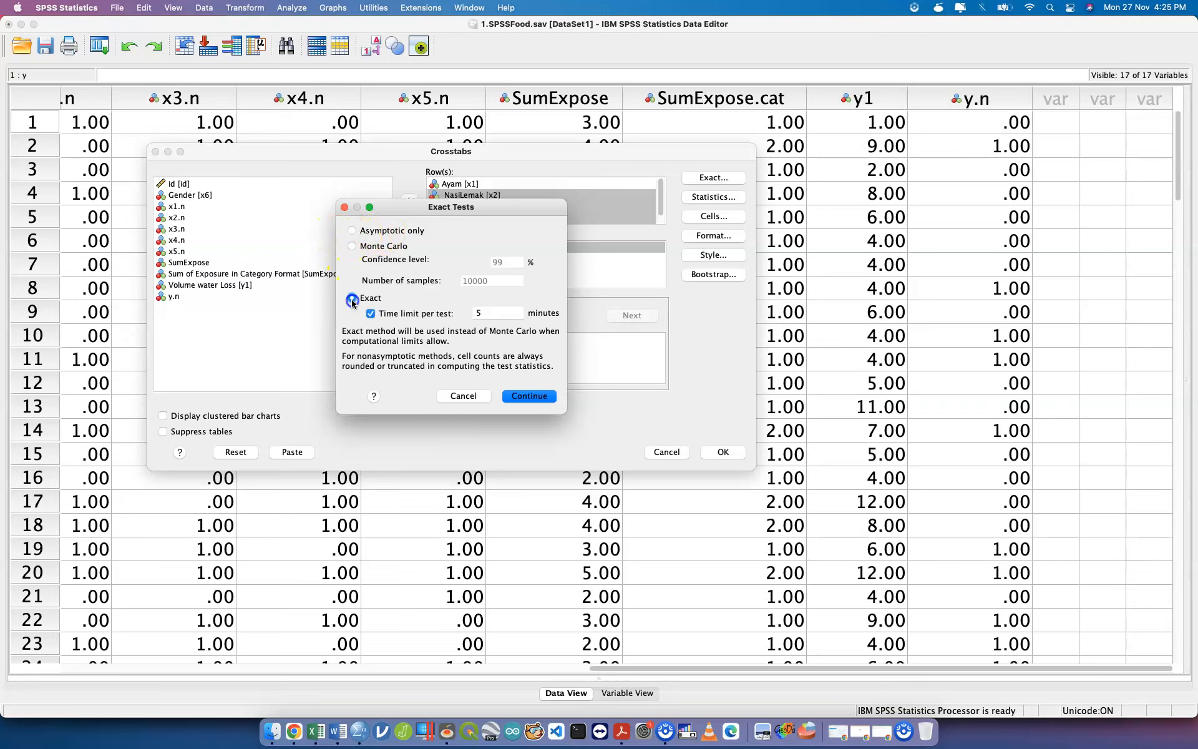
click(353, 248)
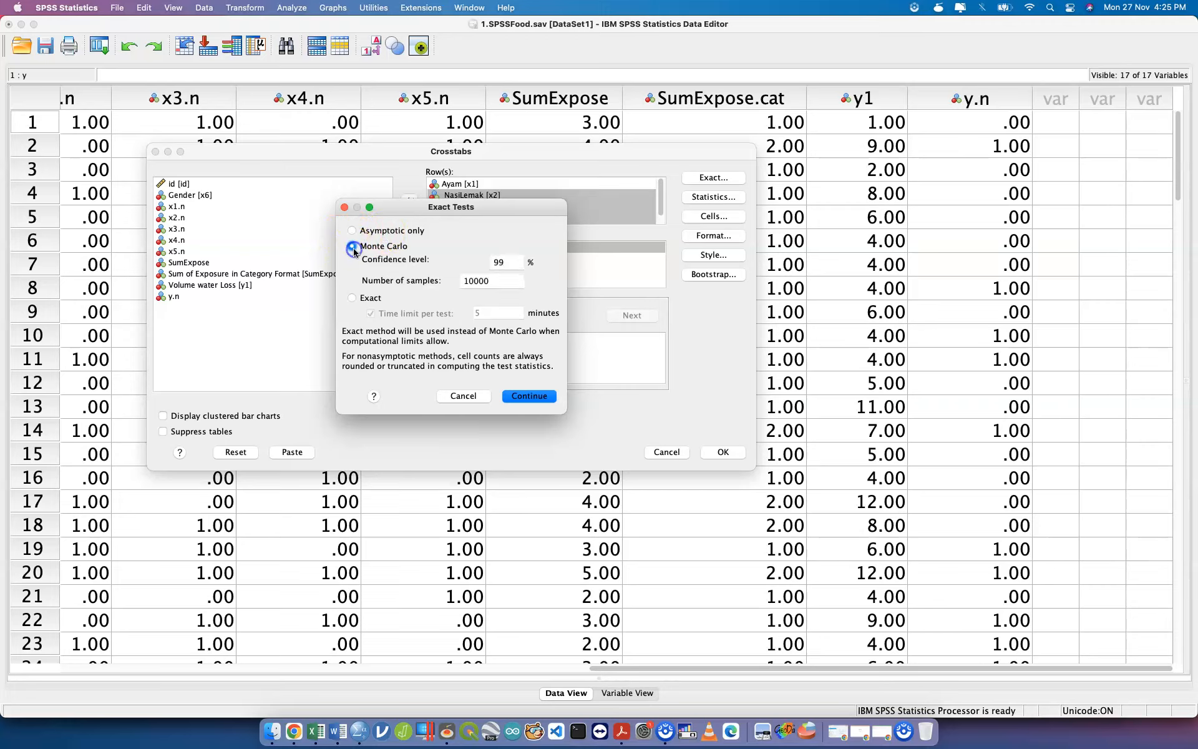
click(352, 298)
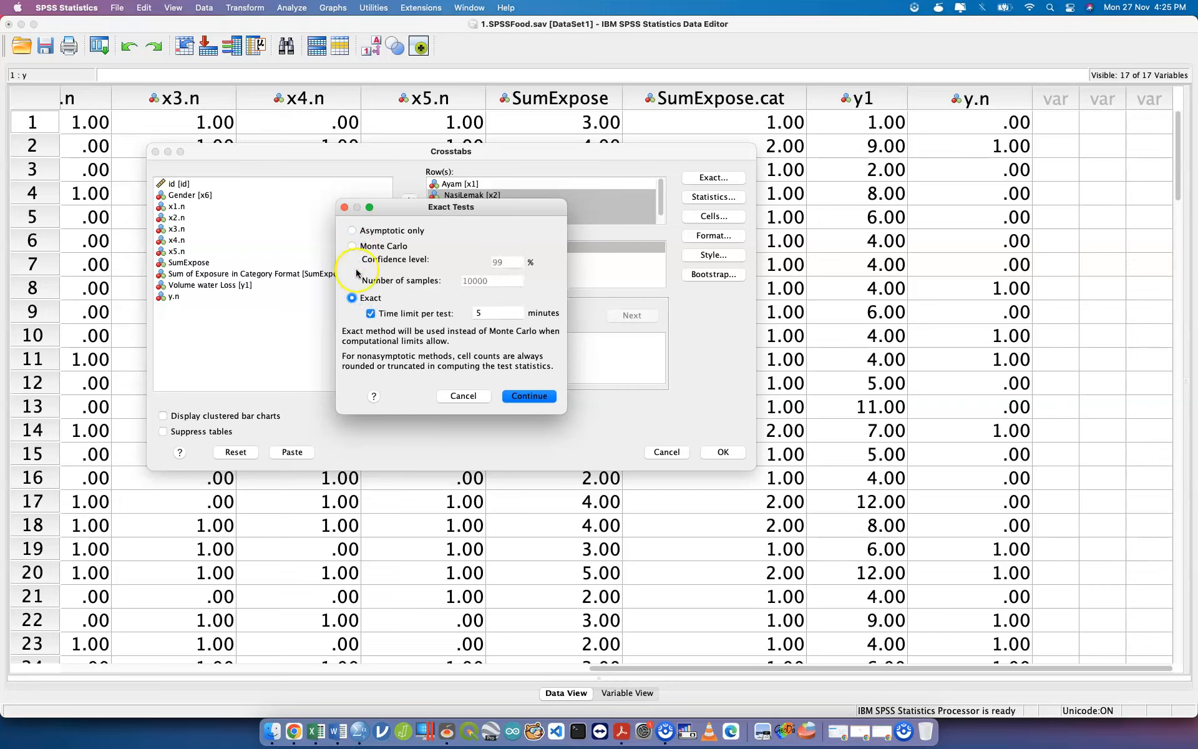
click(352, 230)
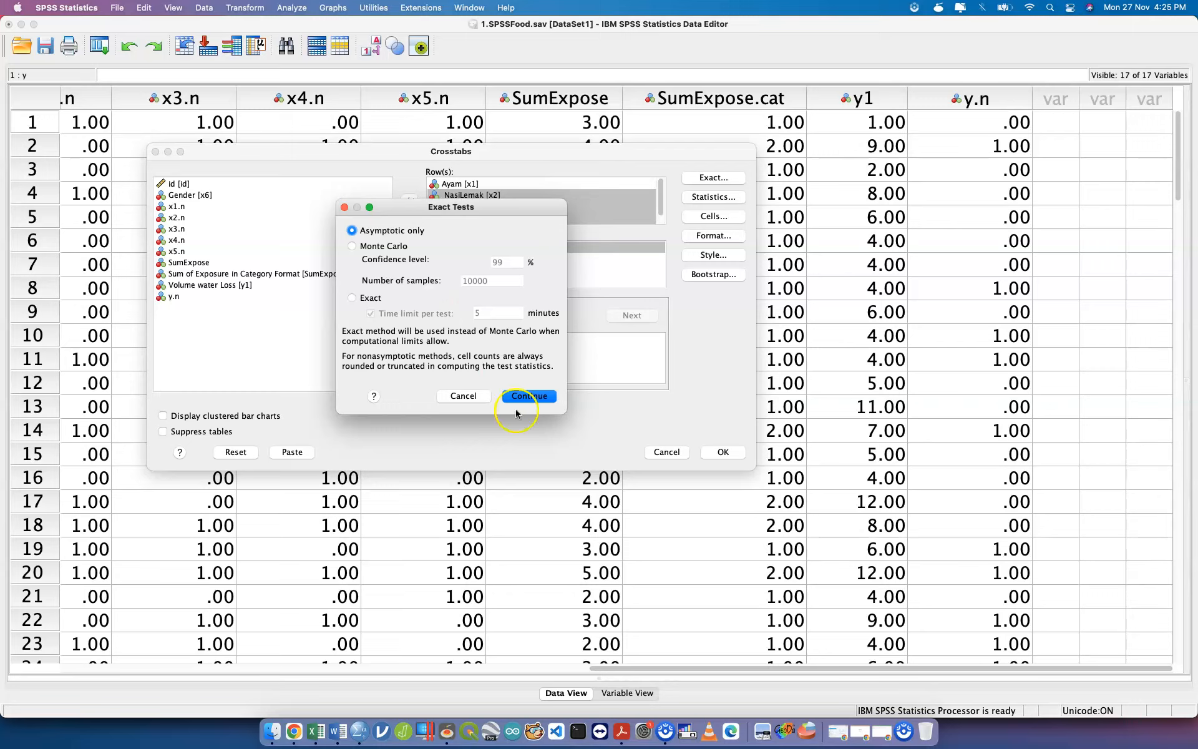
click(533, 396)
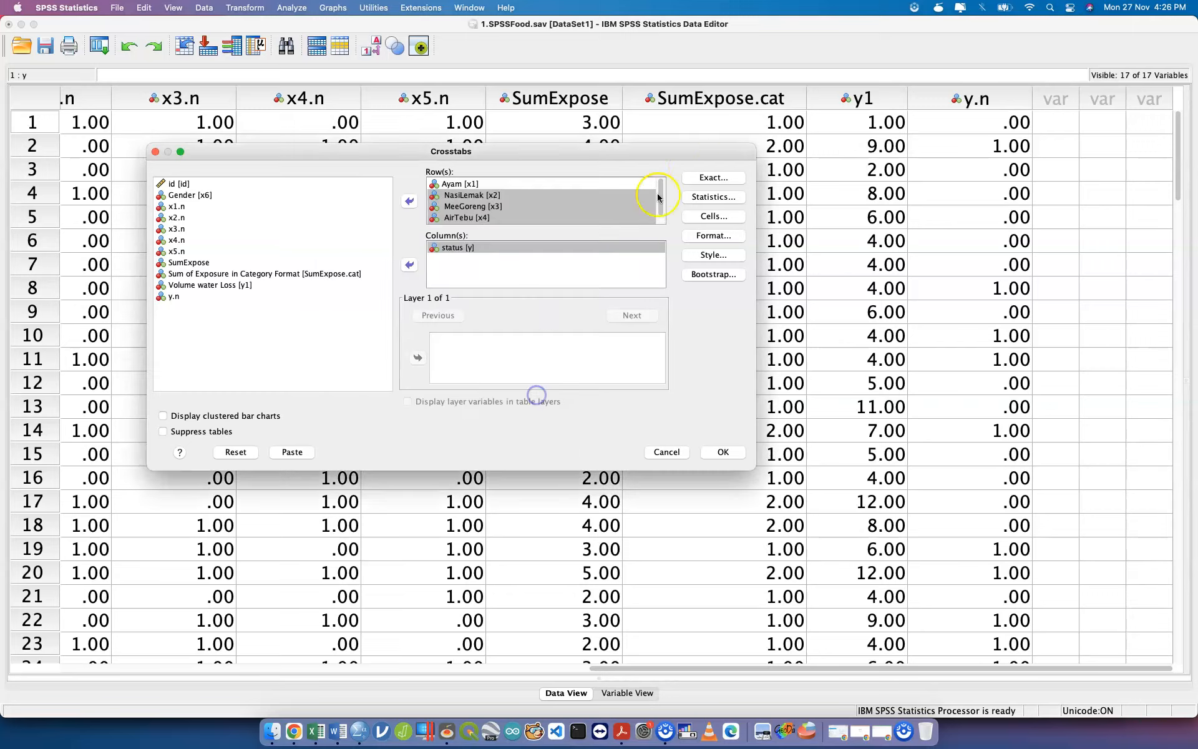
- Add column percentages to the observed counts in the crosstab cell display
click(715, 198)
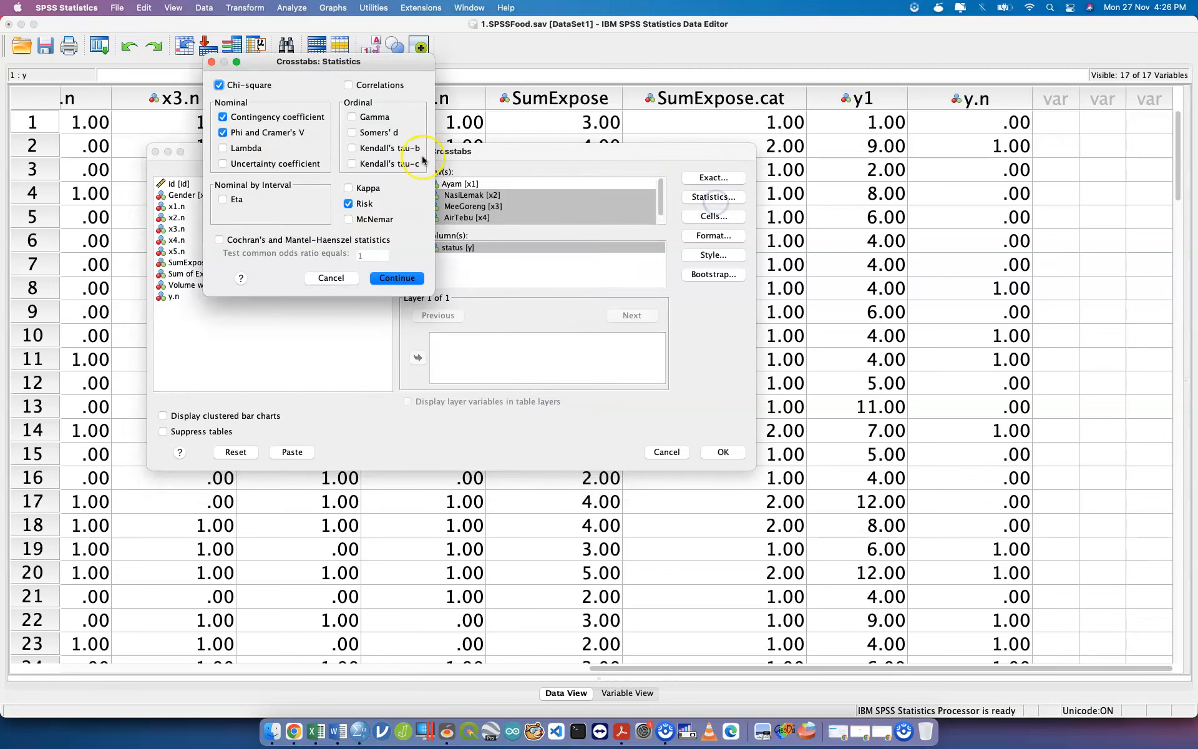
click(406, 279)
click(705, 219)
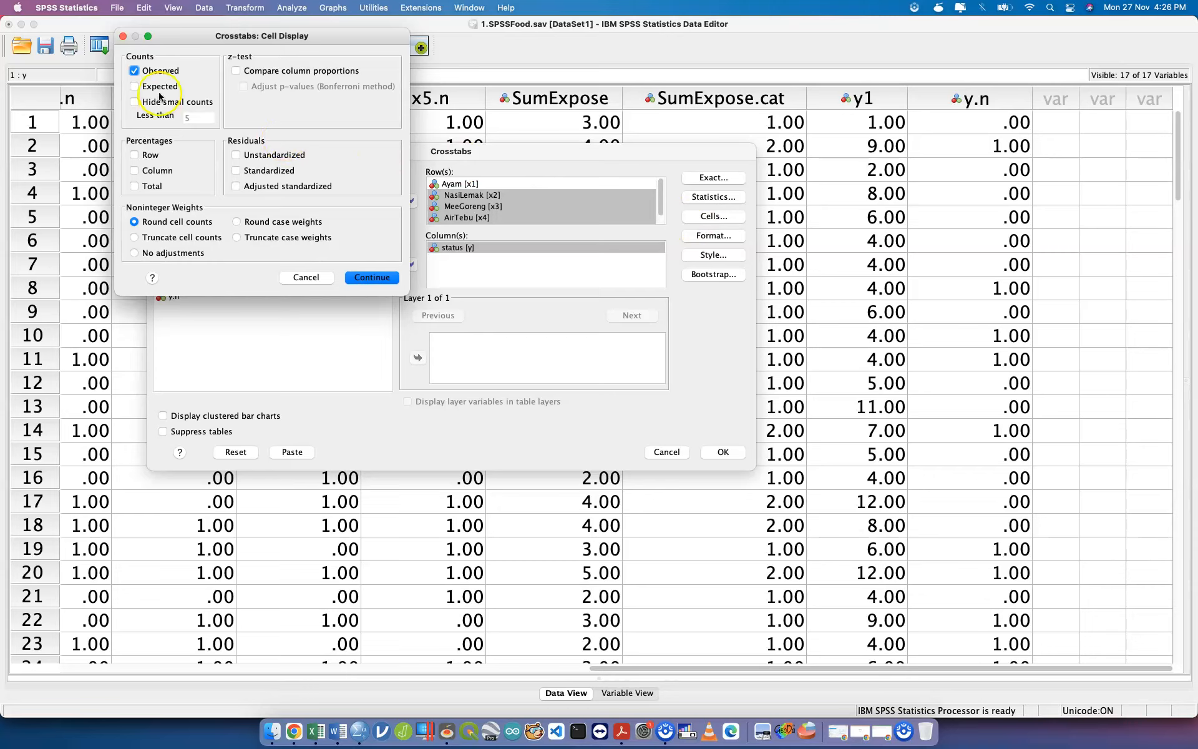
click(157, 173)
click(386, 274)
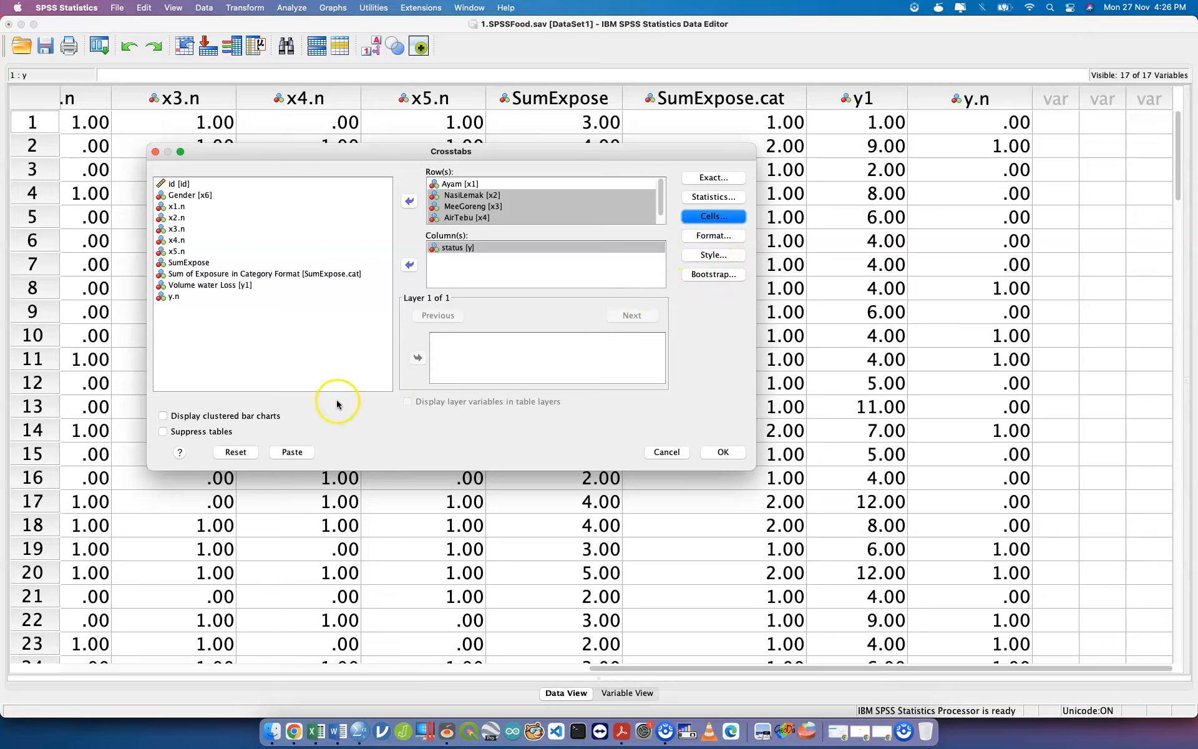
- Paste the configured Crosstabs command as syntax, run the whole CROSSTABS block, and review its output tables
click(293, 454)
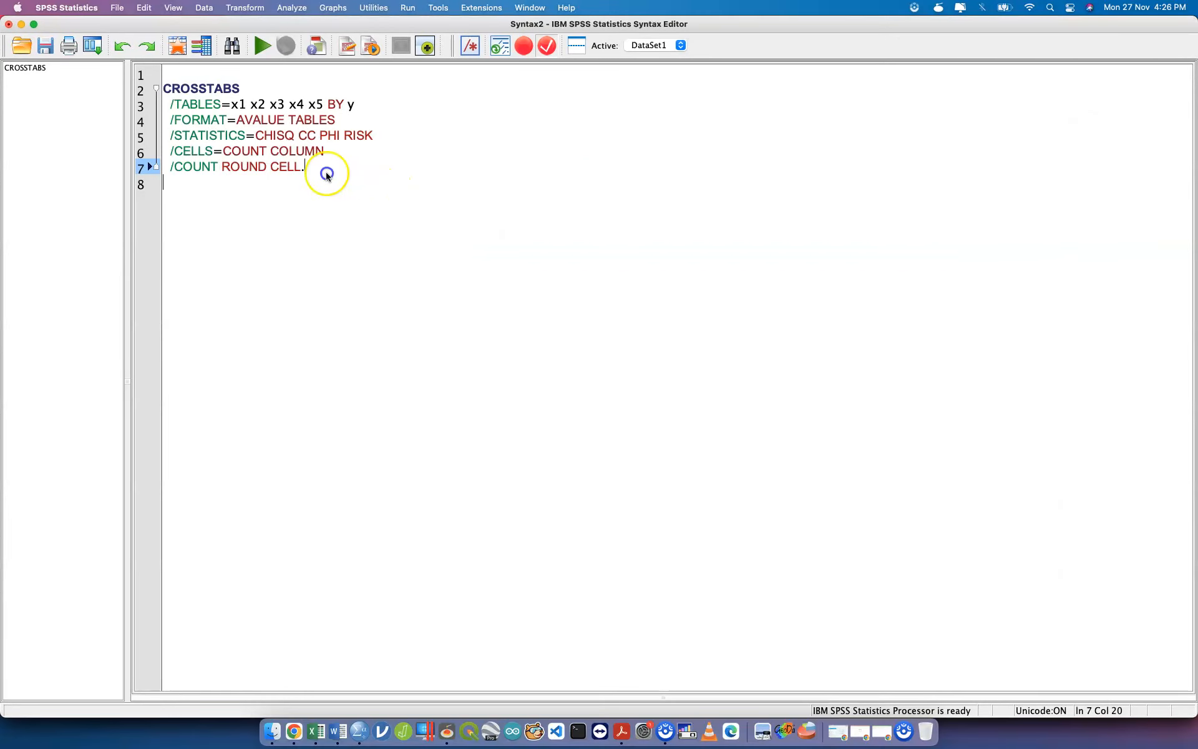
drag(326, 175, 144, 80)
key(super+r)
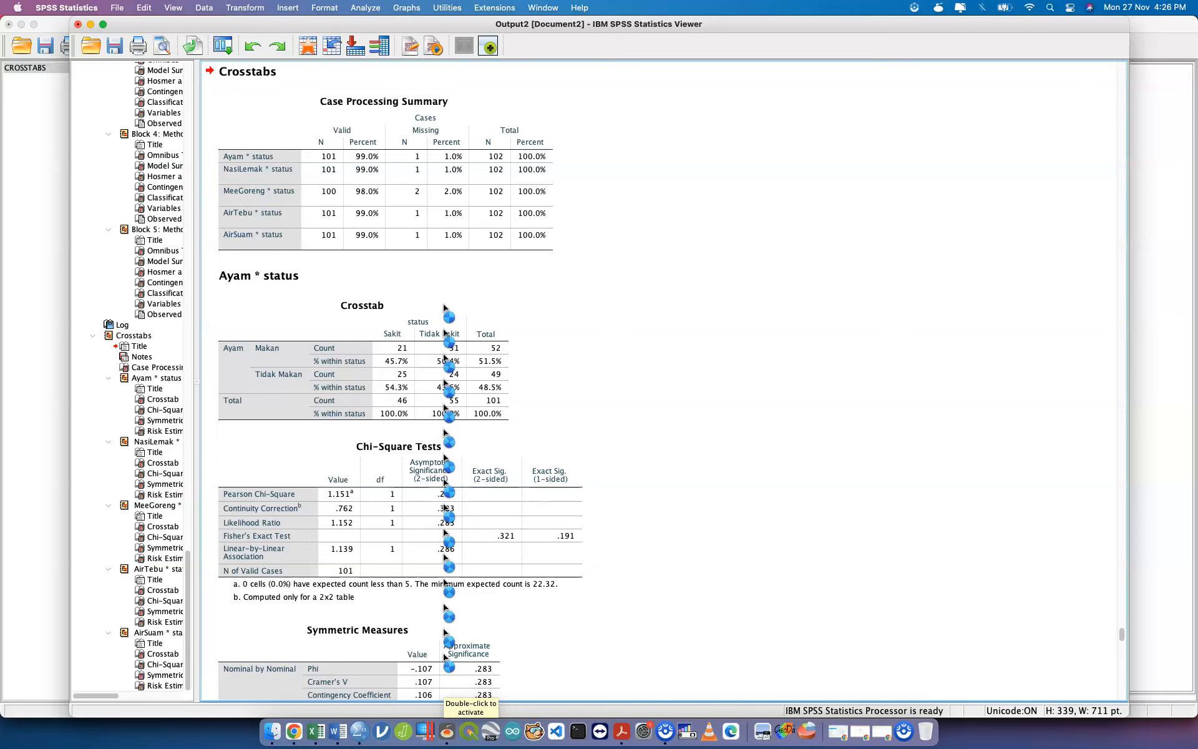
scroll(437, 324, down, 5)
click(433, 344)
scroll(432, 344, down, 3)
- Set the crosstabs' exact tests to the Exact method with a time limit of 1 minute per test
key(ctrl+Up)
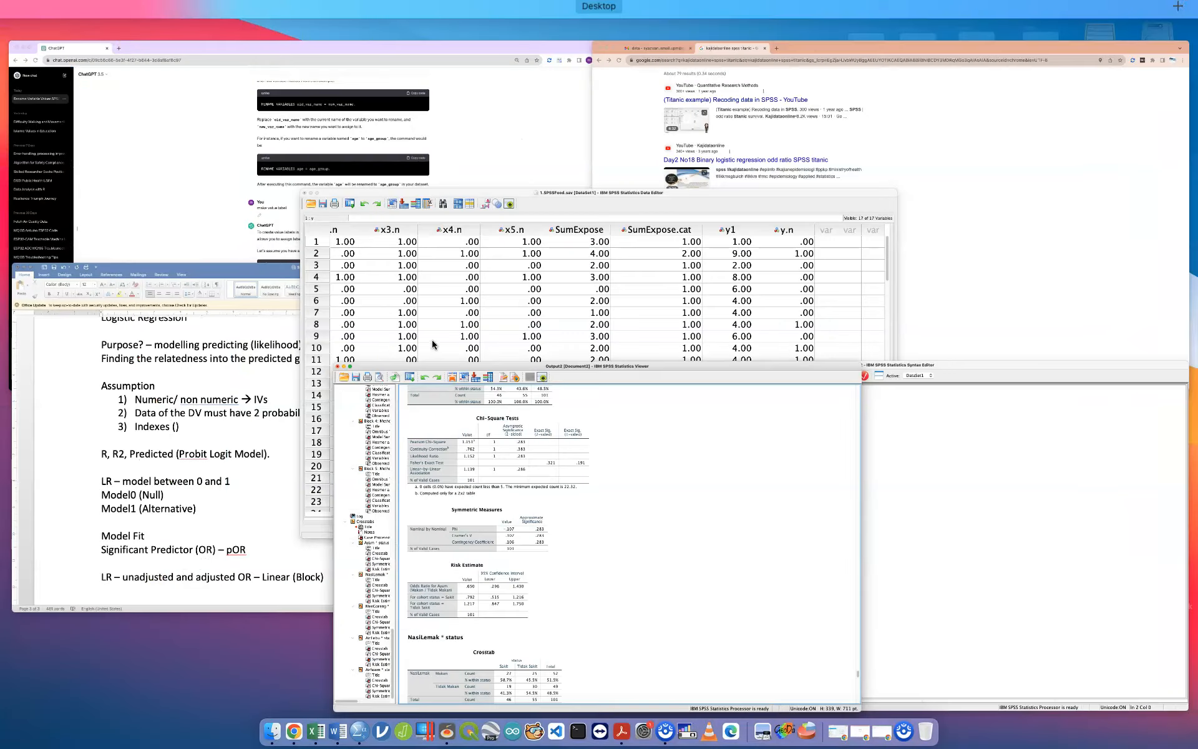
key(ctrl+Up)
click(292, 8)
mouse_move(357, 40)
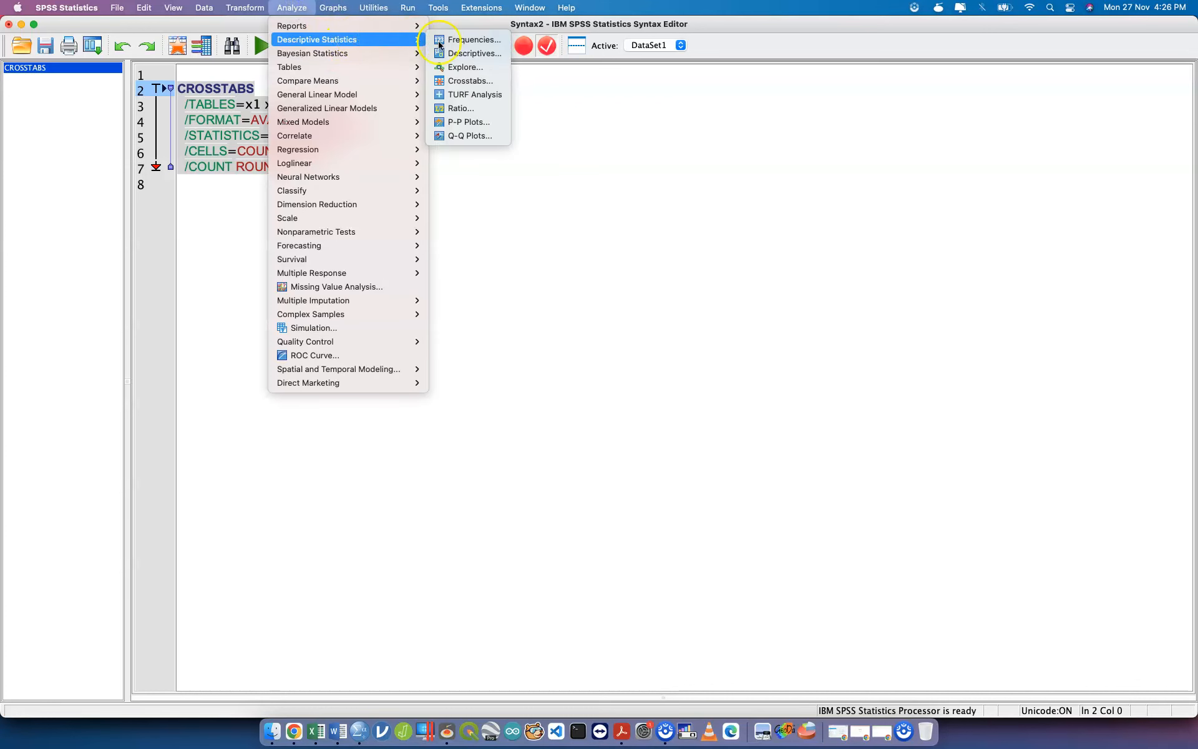
click(479, 85)
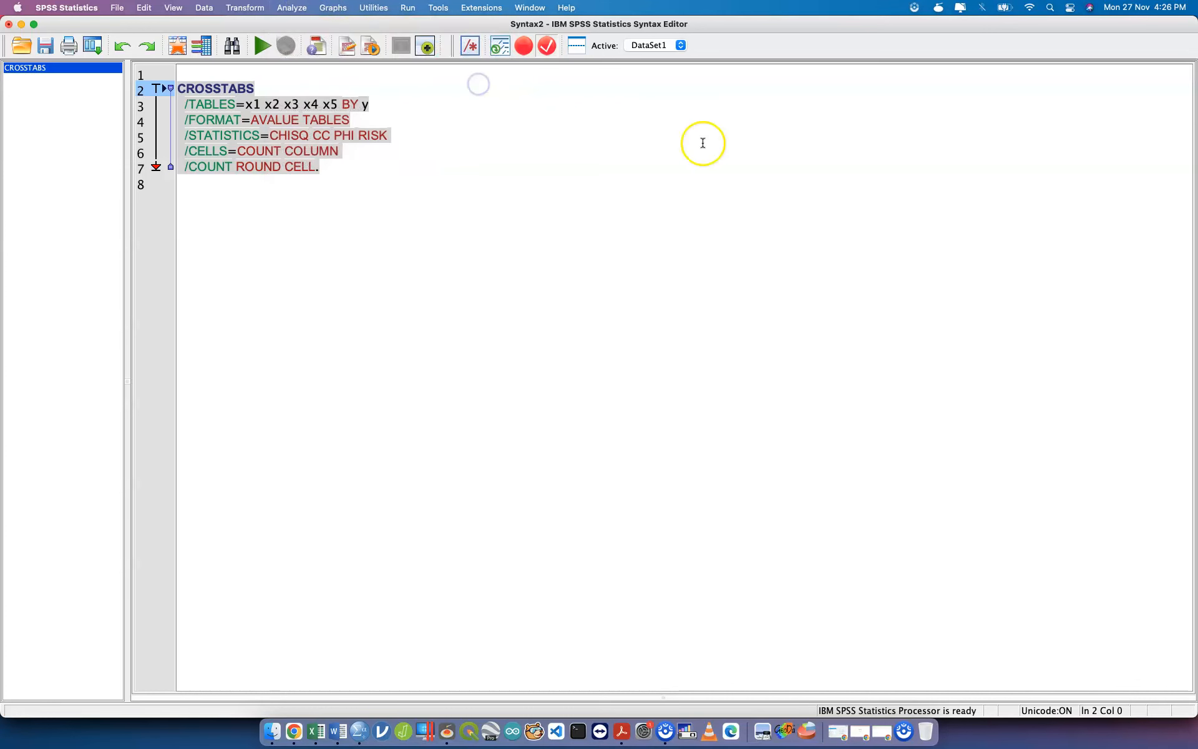
click(740, 178)
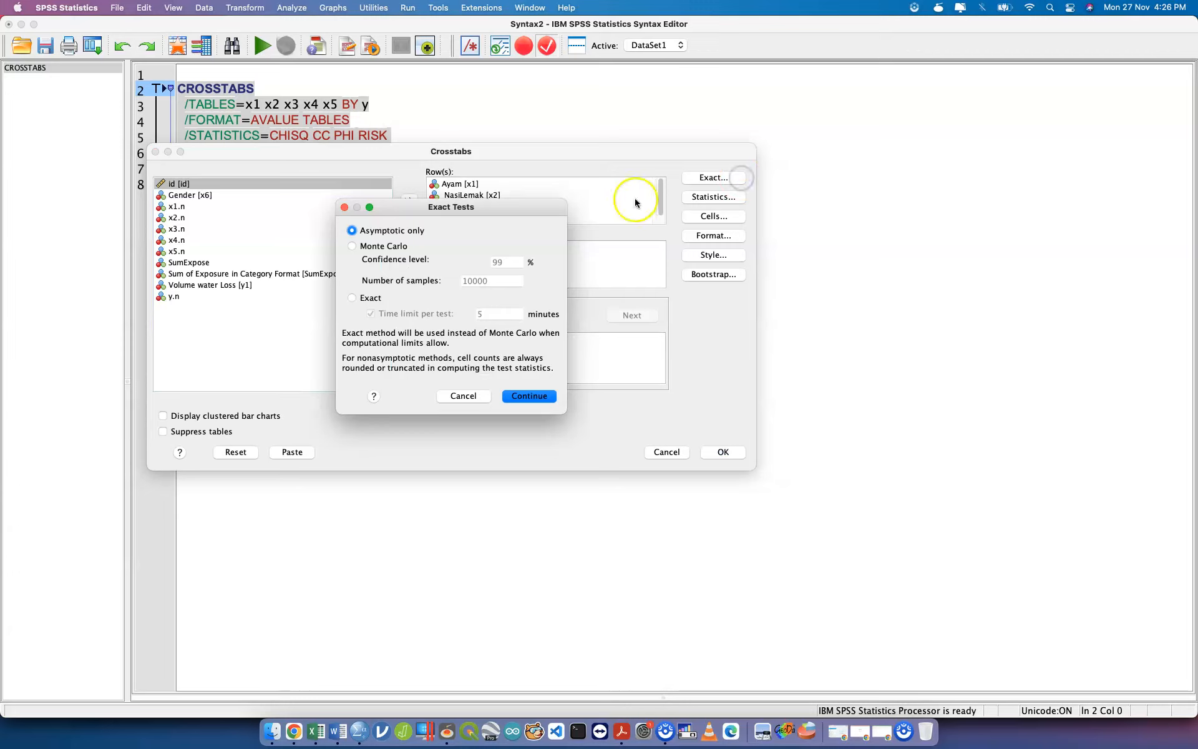
click(353, 300)
click(505, 312)
double_click(506, 312)
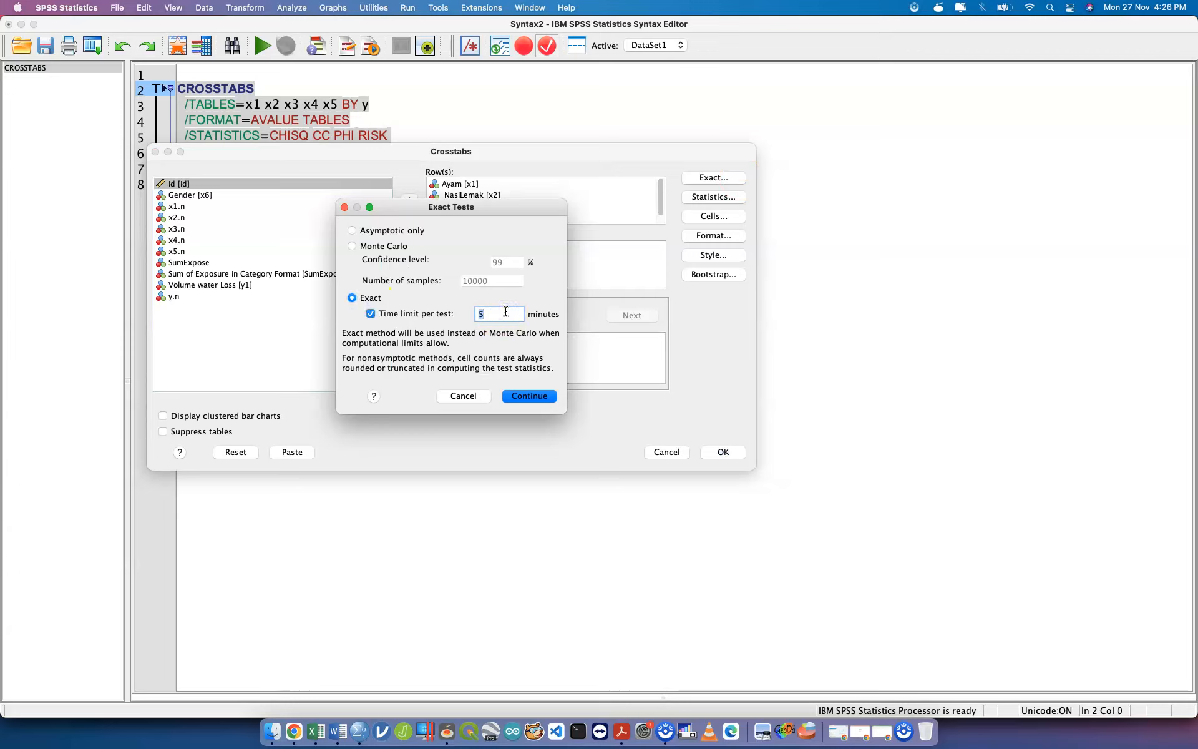
click(539, 398)
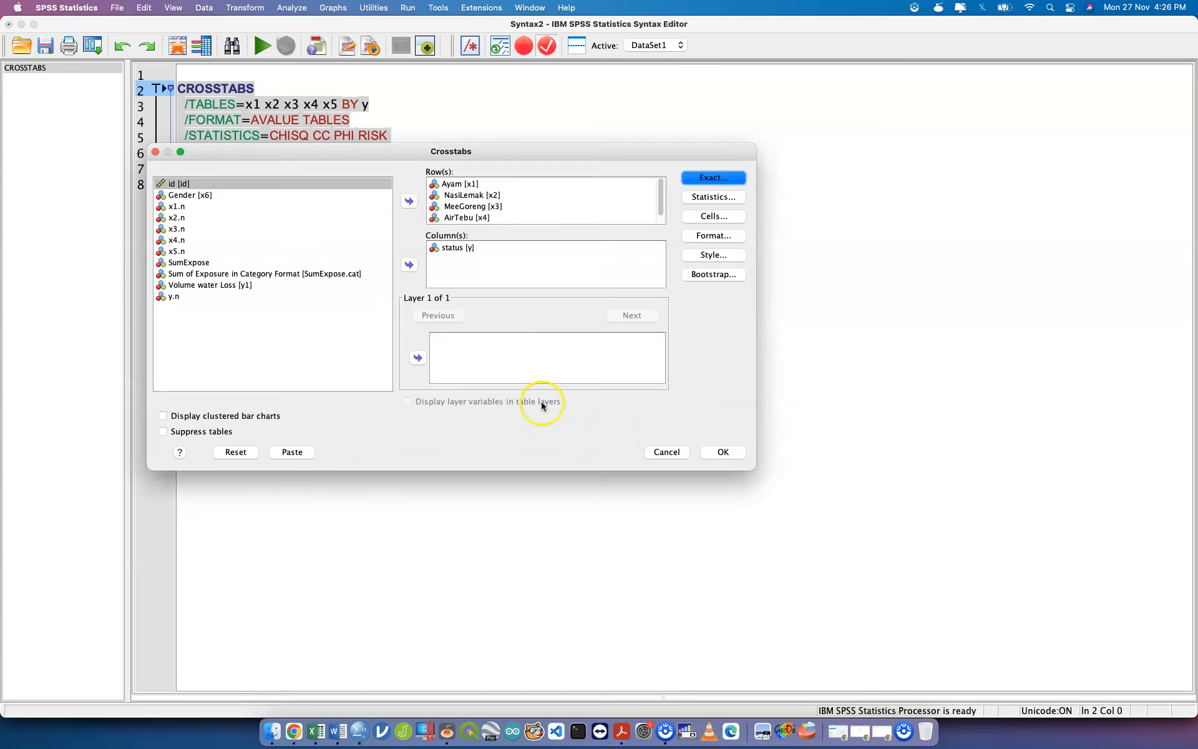
- Paste the exact-method Crosstabs command as syntax and run only that second CROSSTABS block
click(308, 452)
click(395, 293)
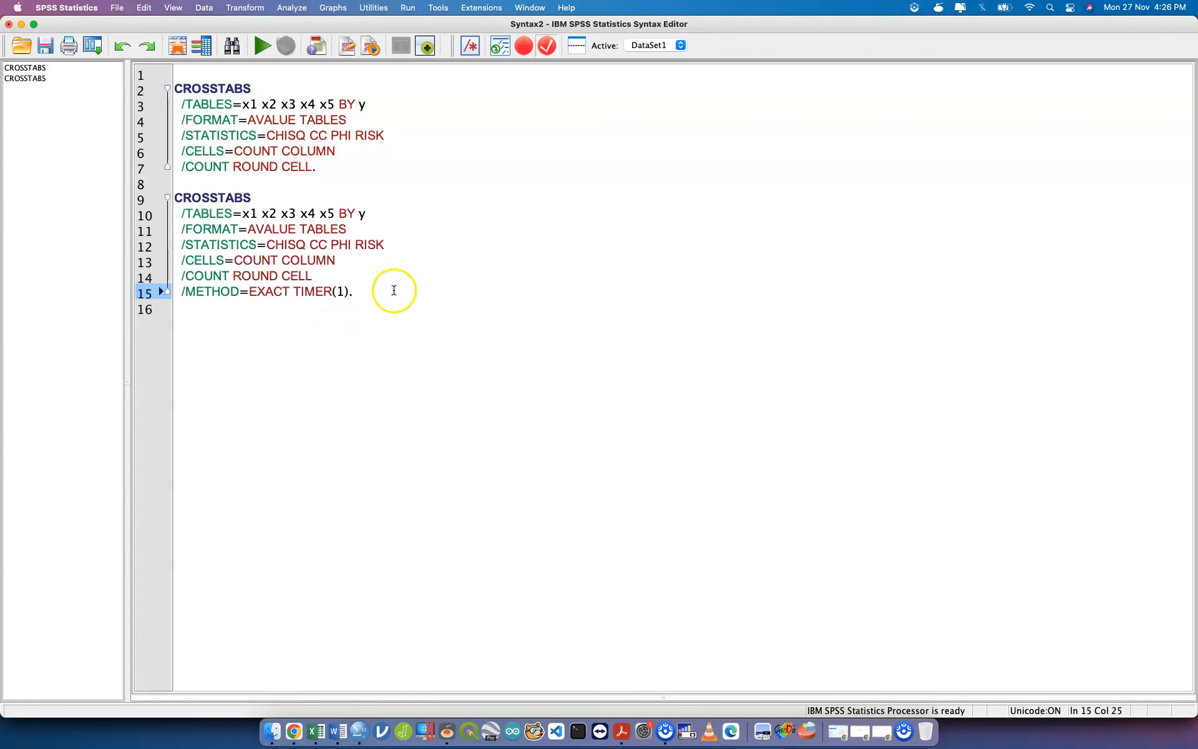
drag(394, 294, 175, 198)
click(263, 45)
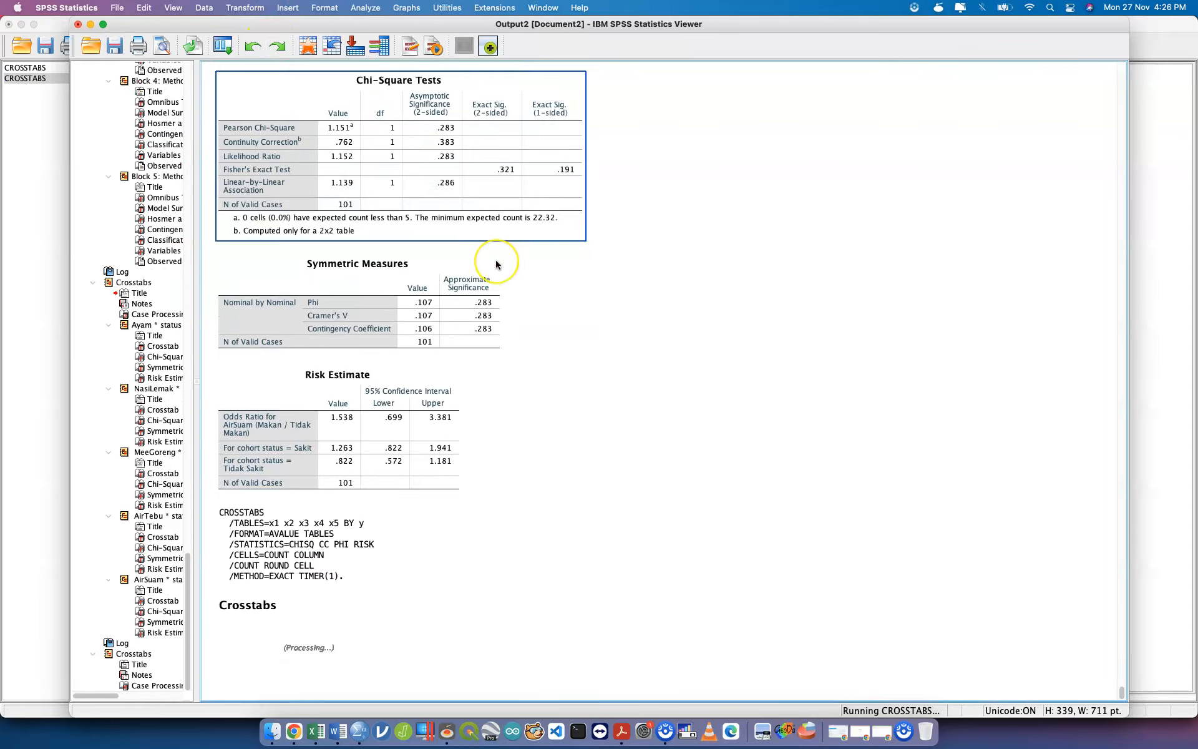
scroll(496, 260, up, 20)
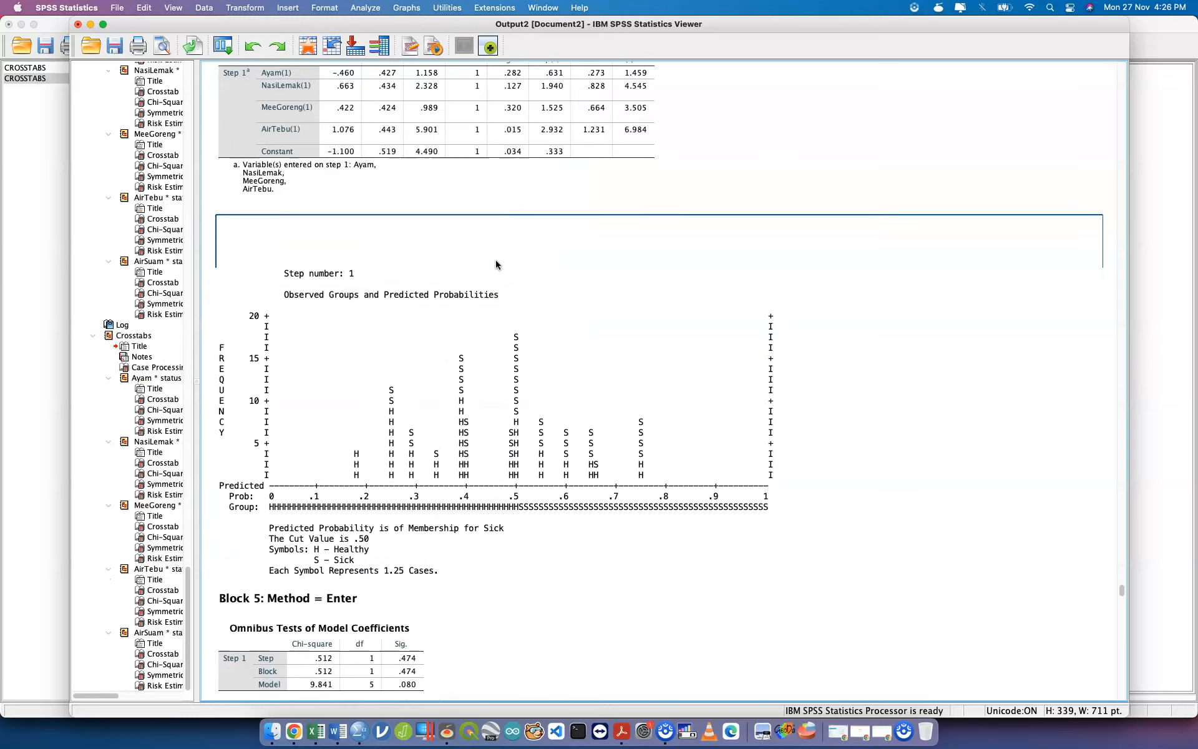
scroll(496, 264, down, 20)
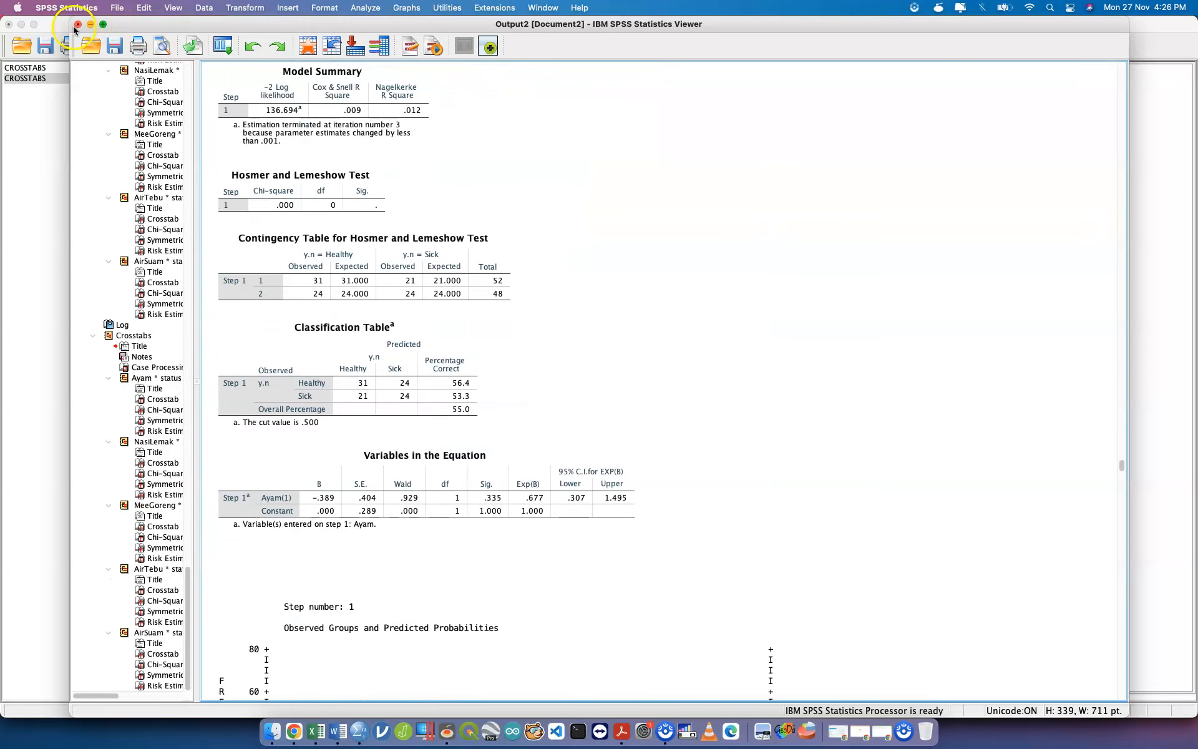
- Close the cluttered output document without saving and run both CROSSTABS blocks into a fresh output
click(75, 27)
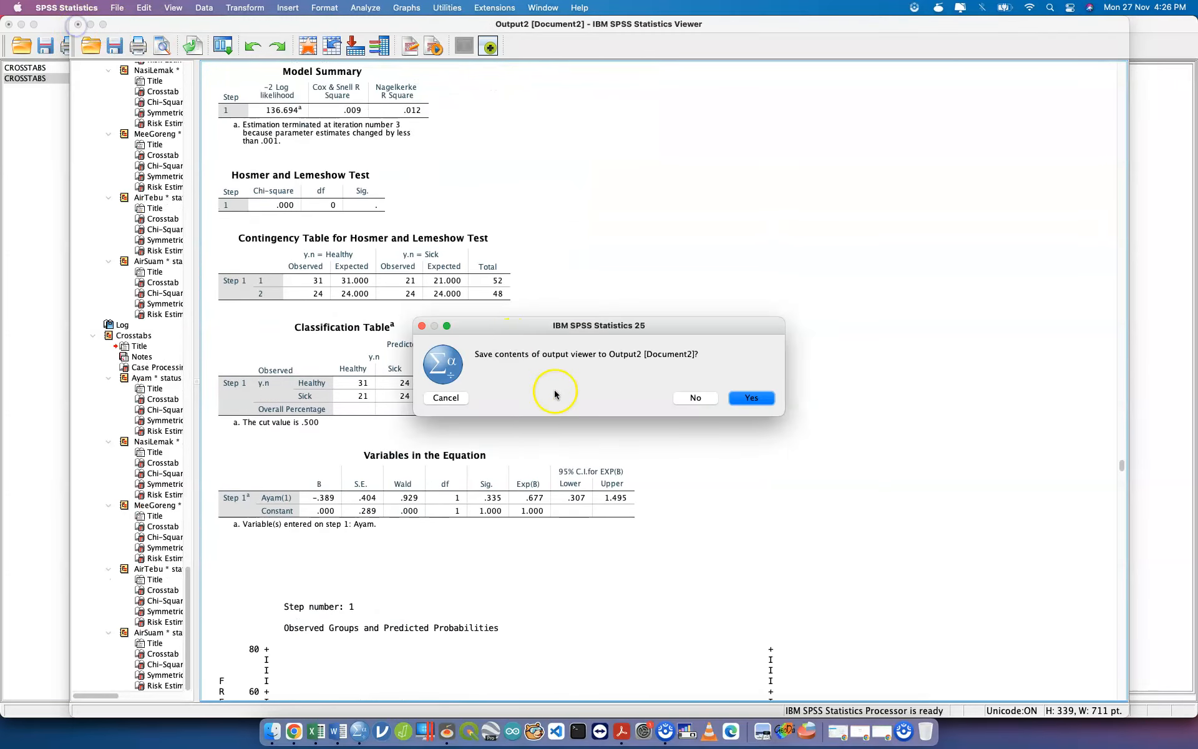
click(704, 398)
click(431, 290)
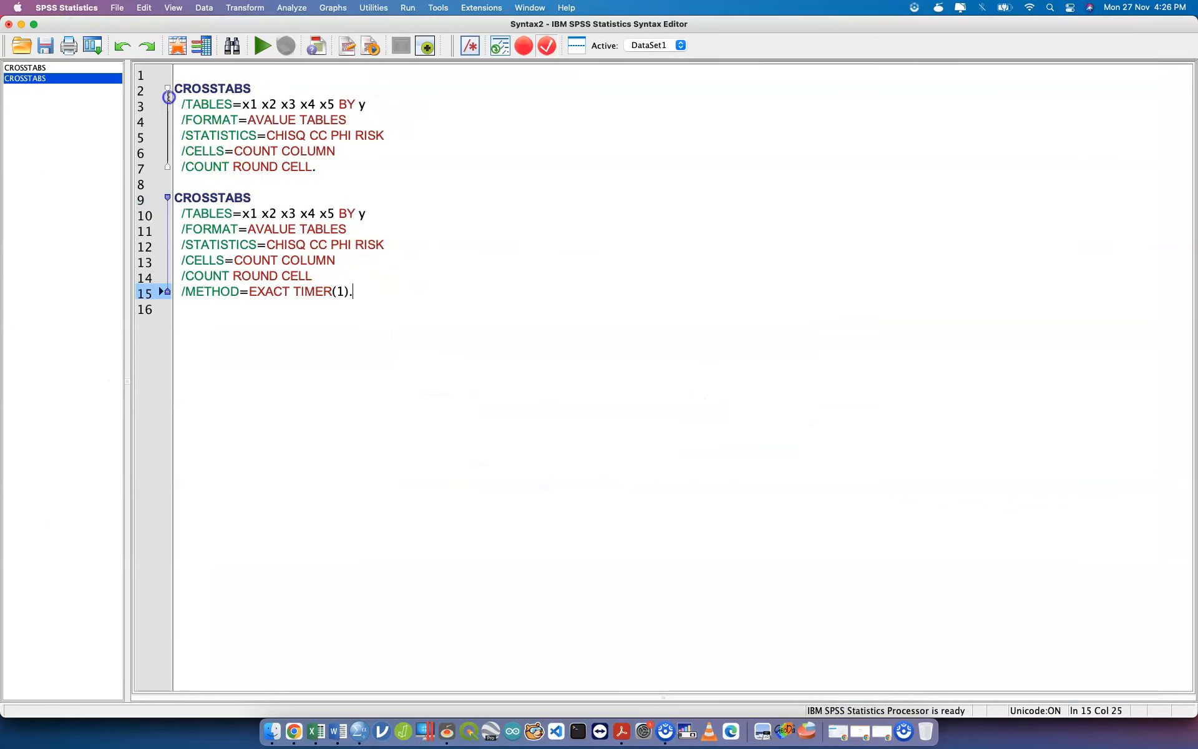
key(super+a)
drag(369, 307, 166, 89)
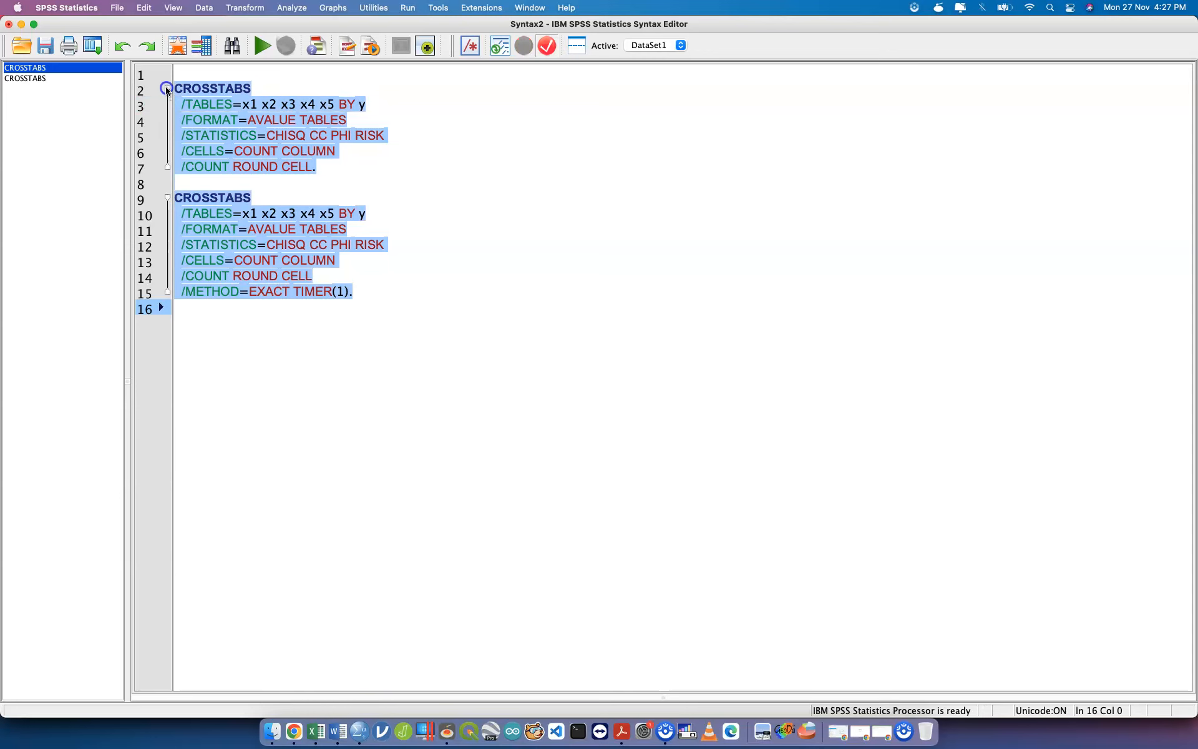
click(262, 45)
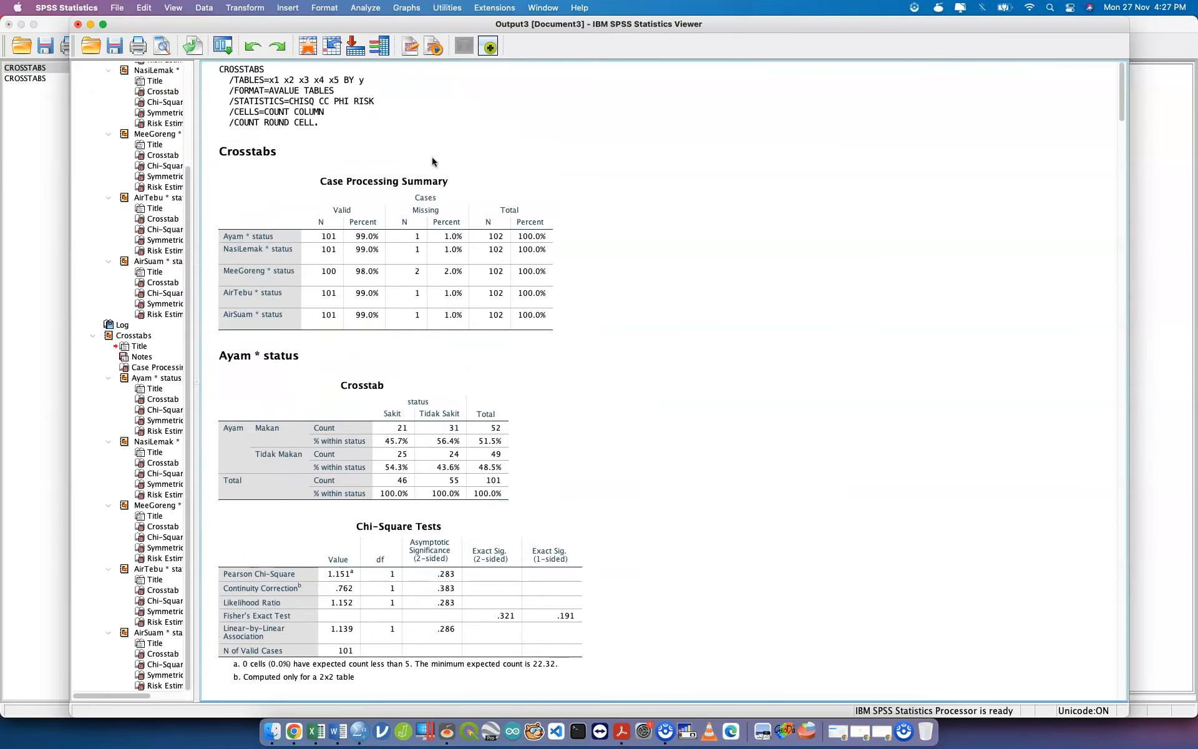
- Compare the chi-square, symmetric measures and risk estimate tables of the asymptotic and exact crosstabs runs
click(399, 209)
click(437, 569)
scroll(437, 569, down, 5)
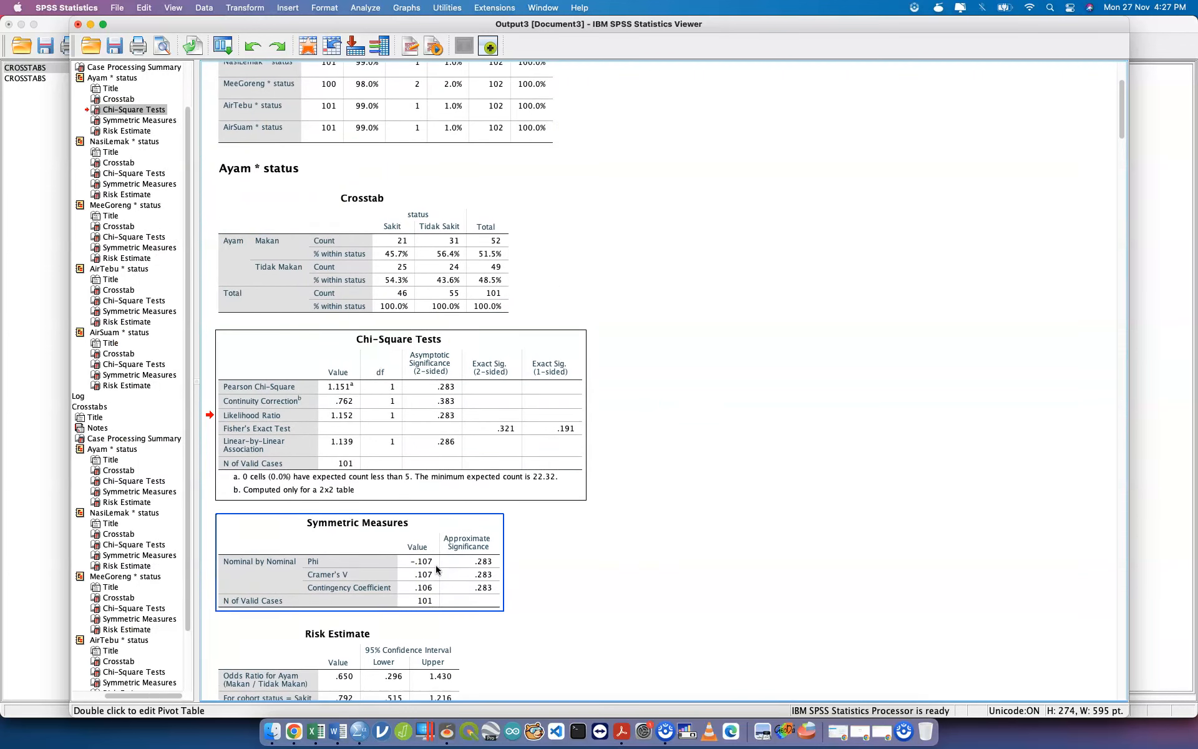
scroll(437, 569, down, 15)
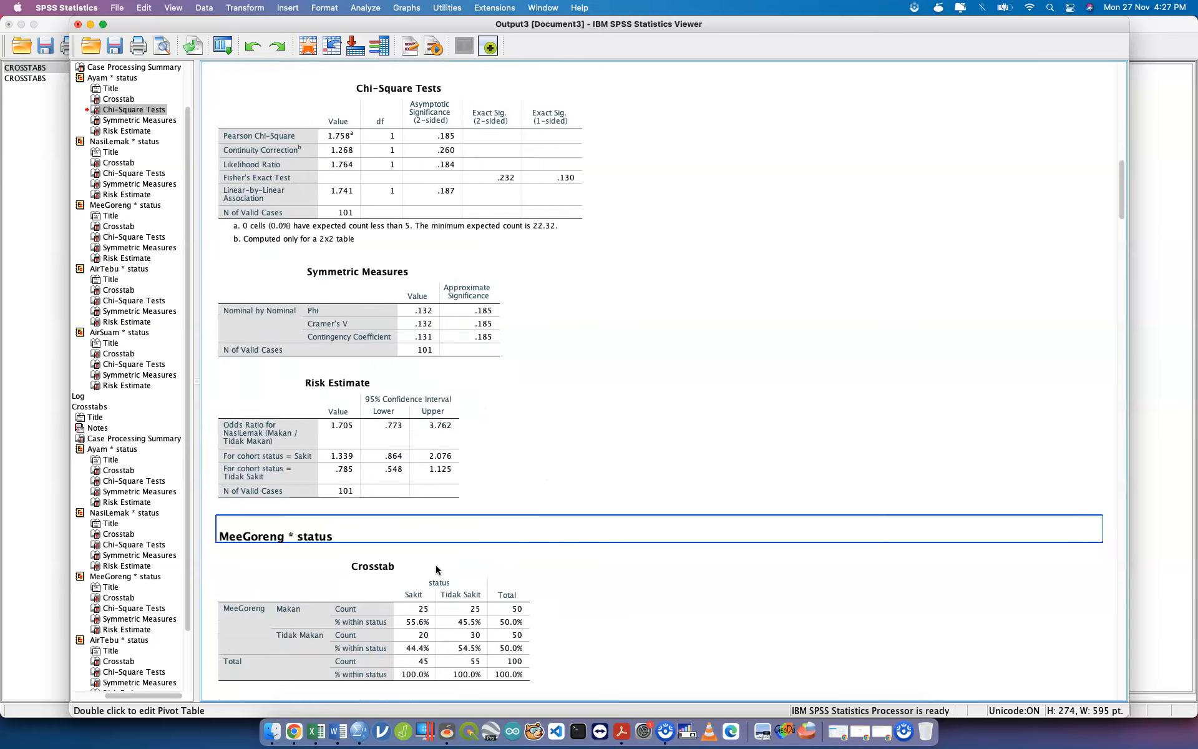
scroll(437, 569, down, 20)
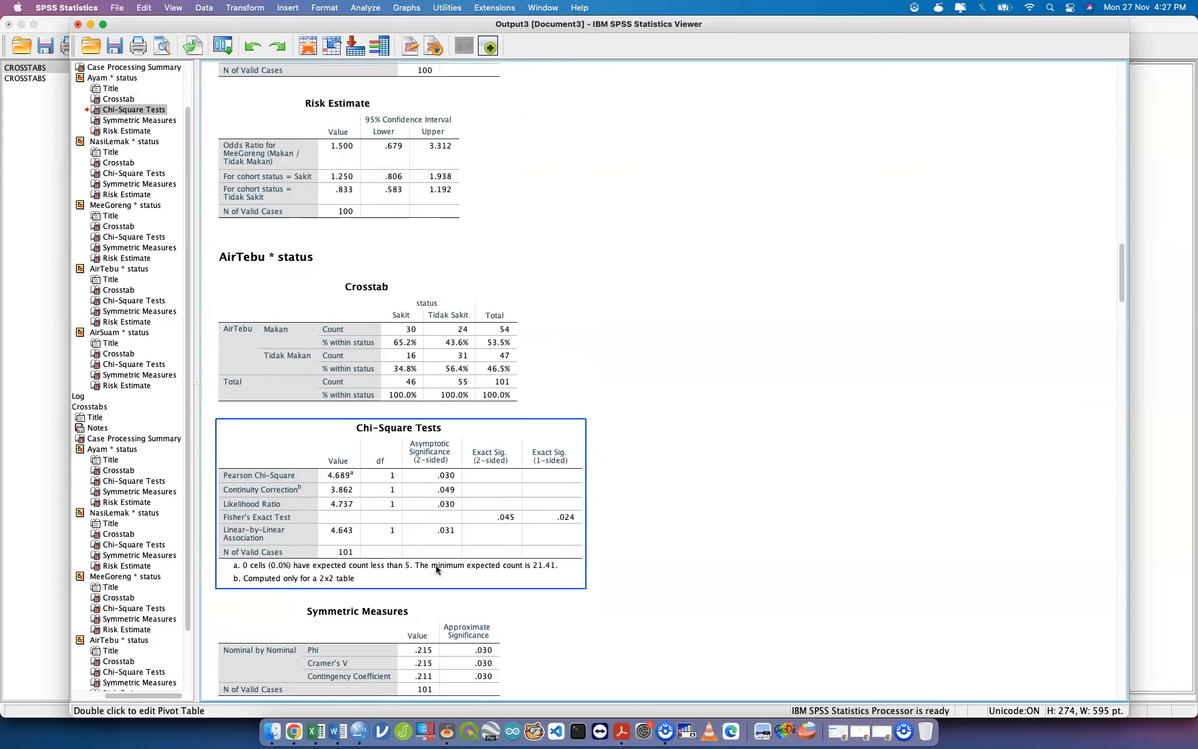
scroll(437, 569, down, 20)
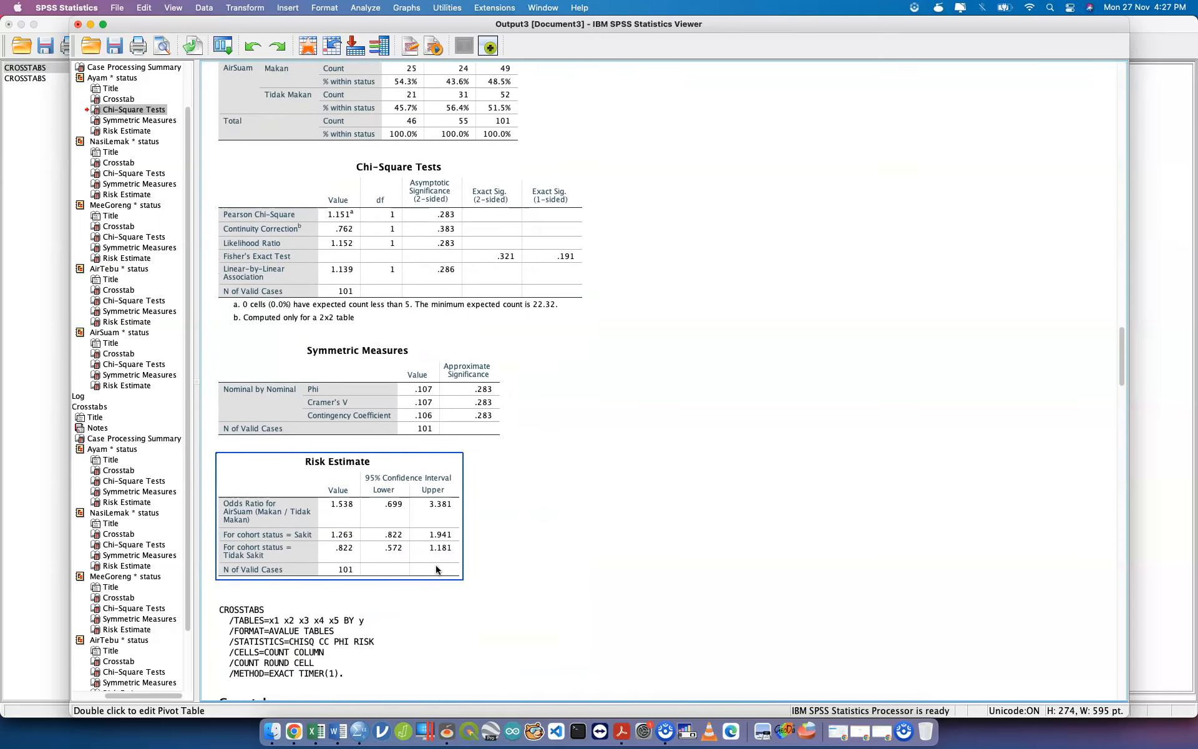
scroll(435, 569, down, 5)
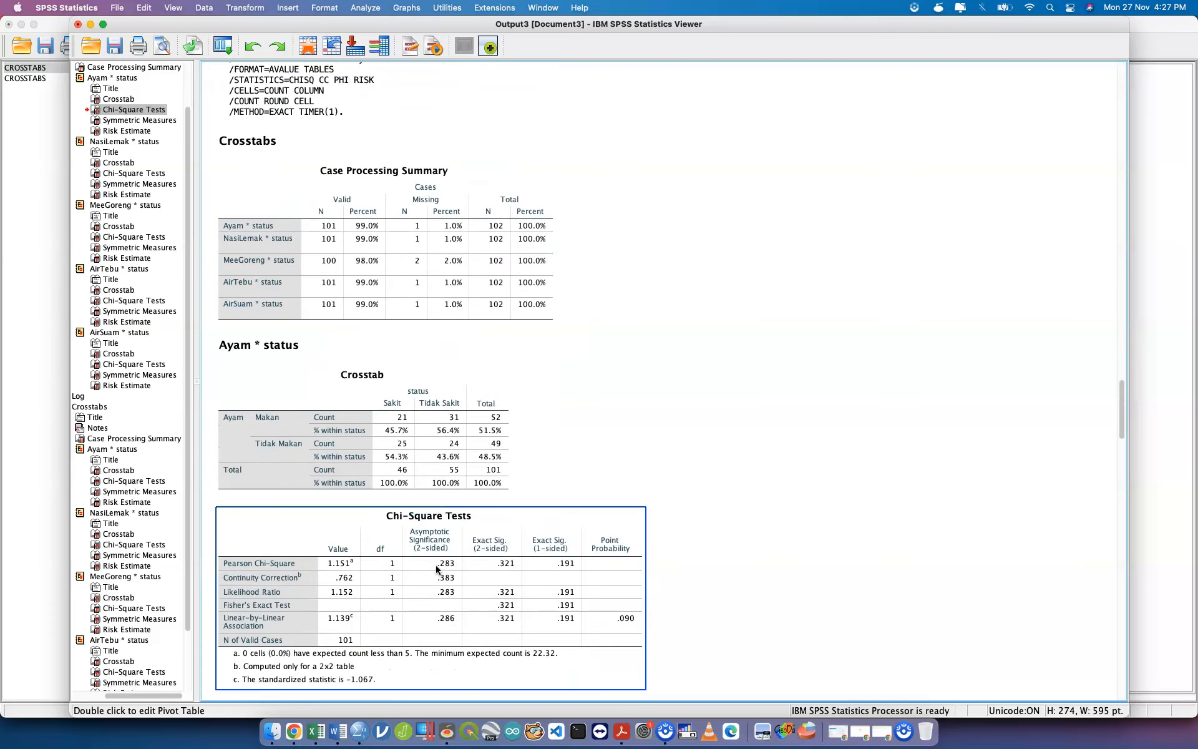
scroll(397, 624, down, 6)
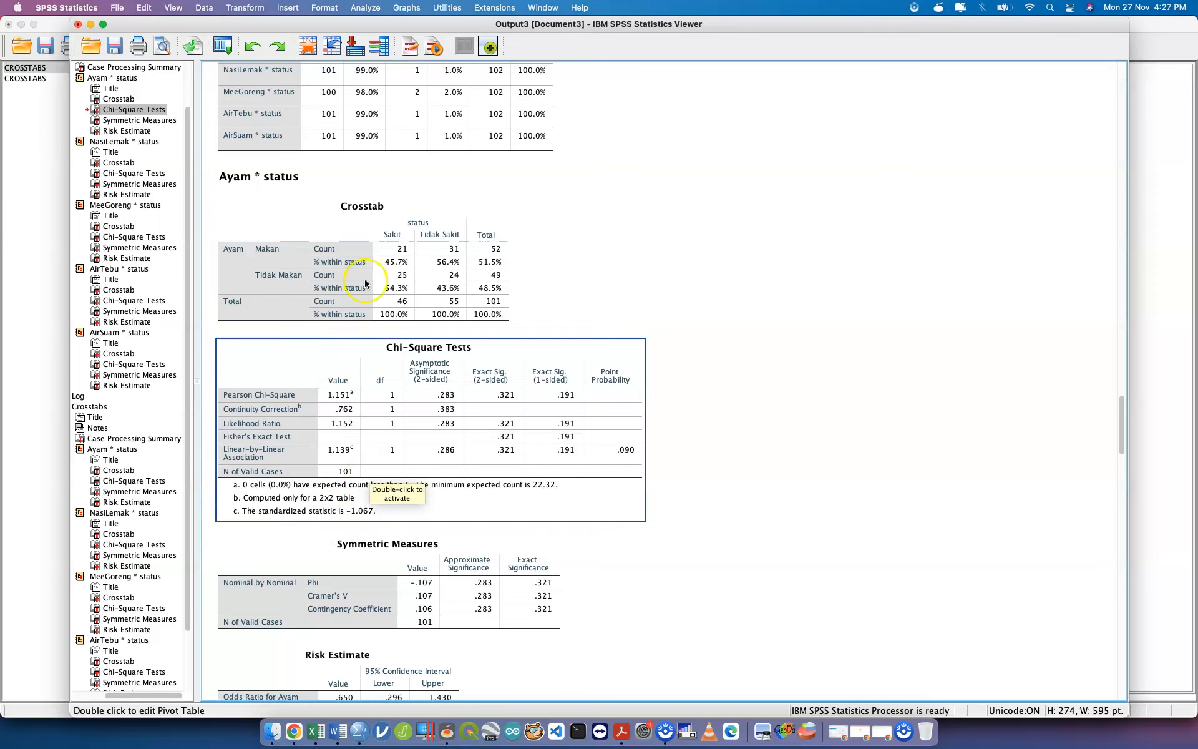
click(370, 308)
- Close the crosstabs output without saving and add the comment separator line "*------" below the second CROSSTABS block
click(77, 23)
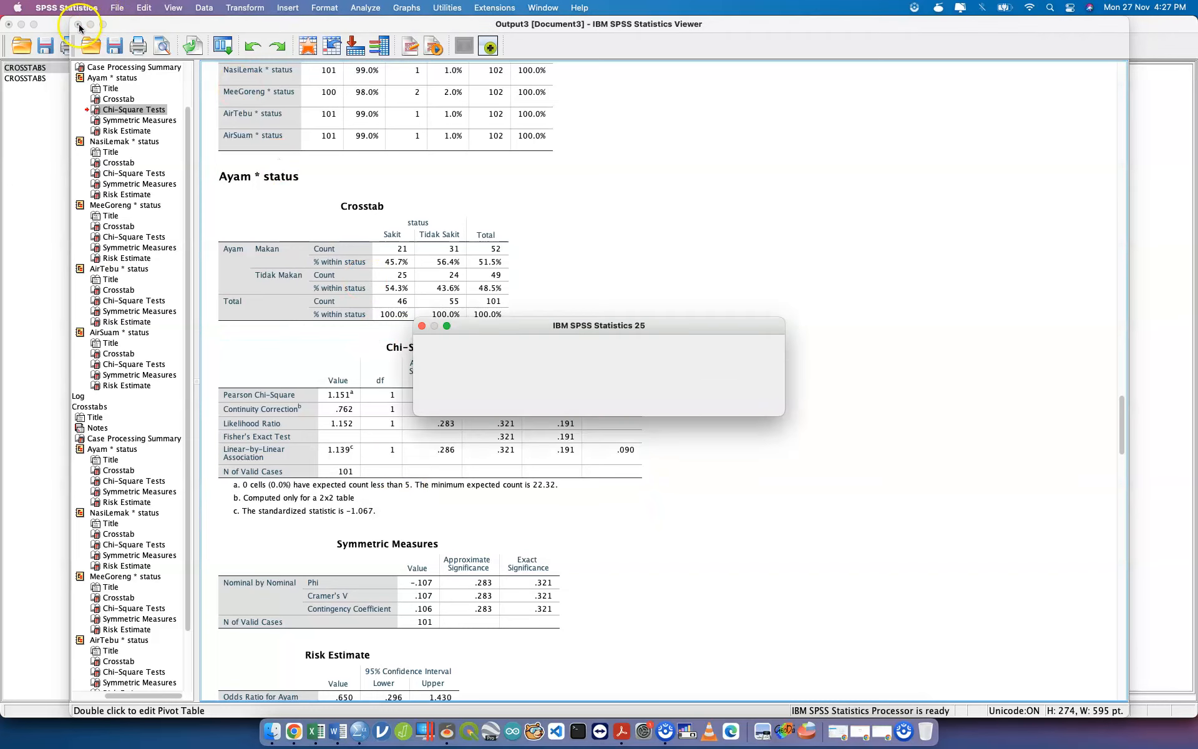
click(694, 397)
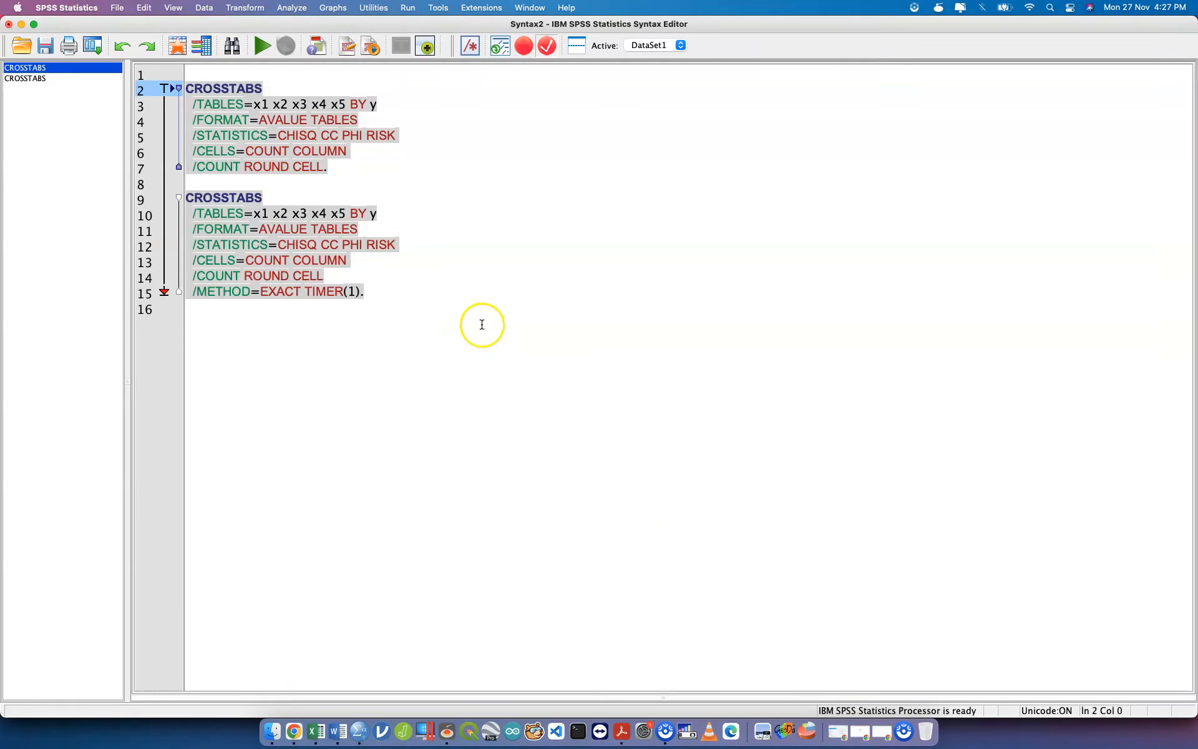
key(Return)
text(==)
key(BackSpace)
key(BackSpace)
text(*------)
key(Return)
- Start a Binary Logistic regression and reset all of its previous settings
click(346, 28)
click(290, 7)
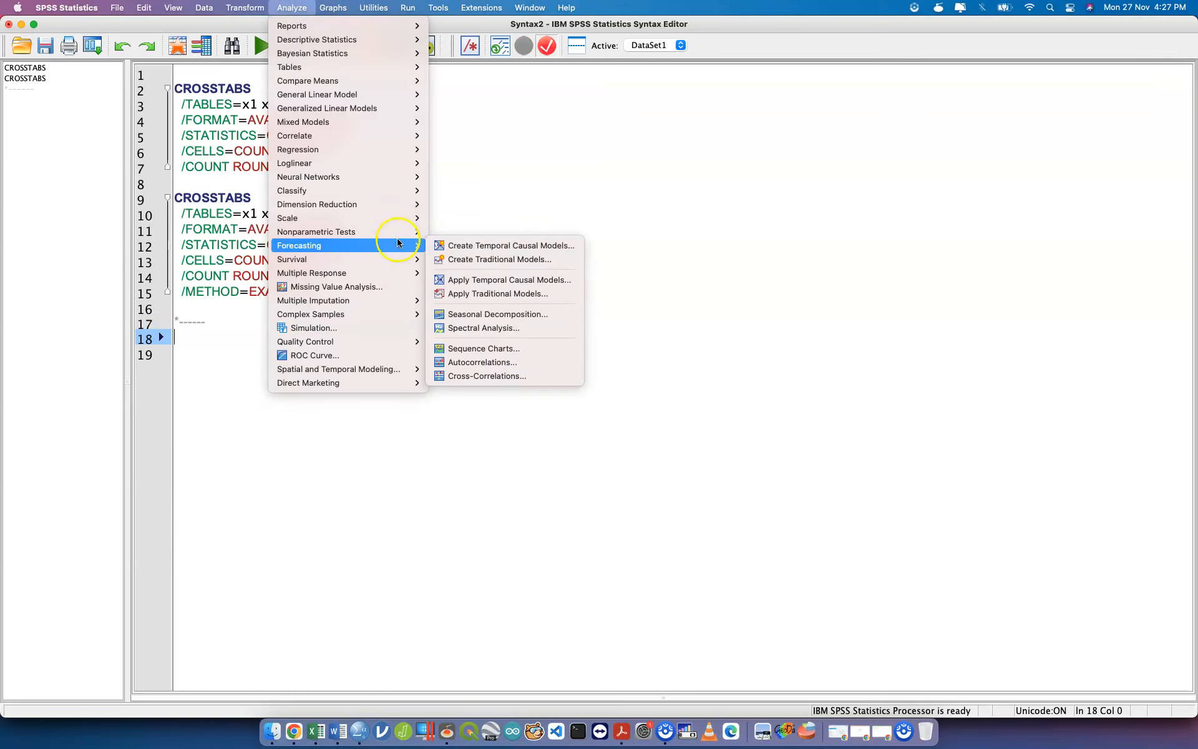
mouse_move(402, 150)
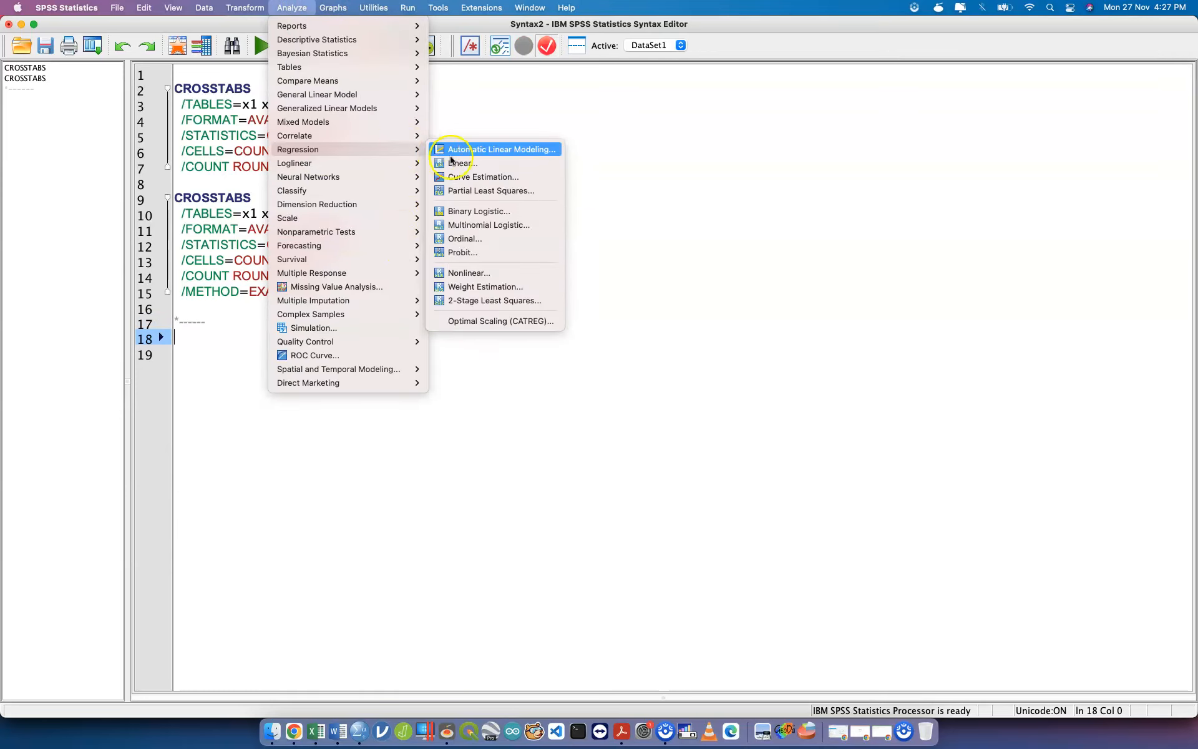
click(490, 212)
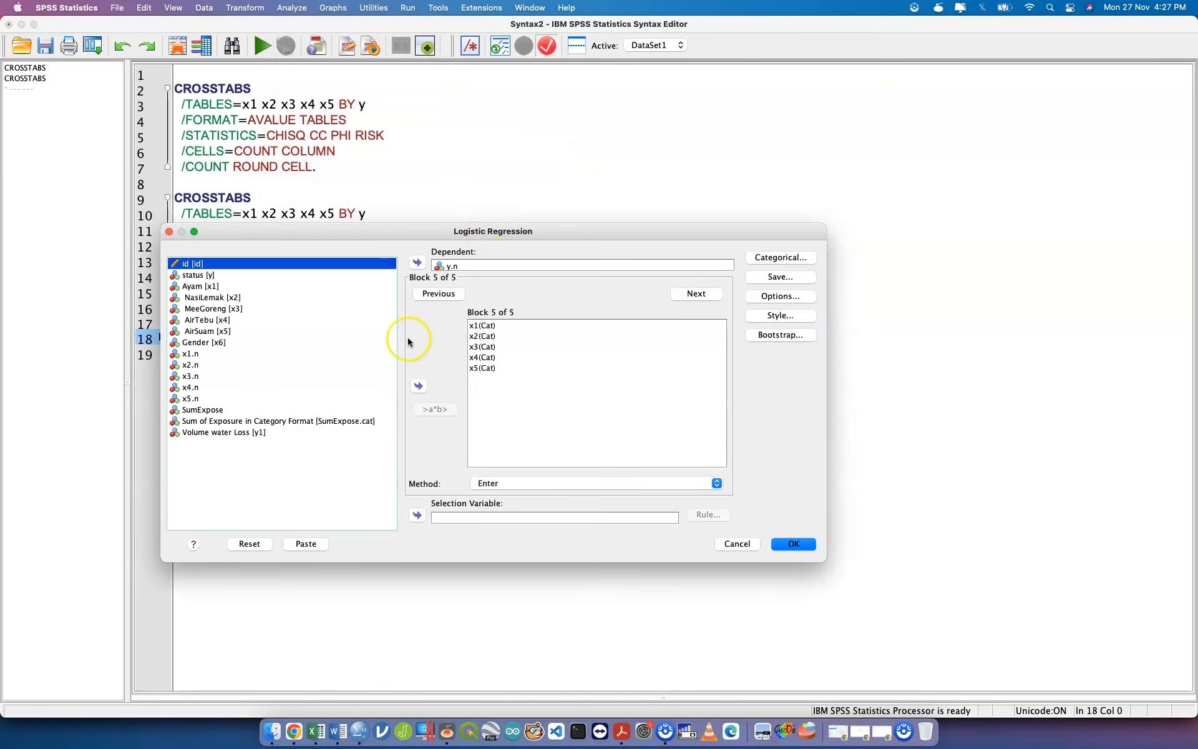
click(249, 544)
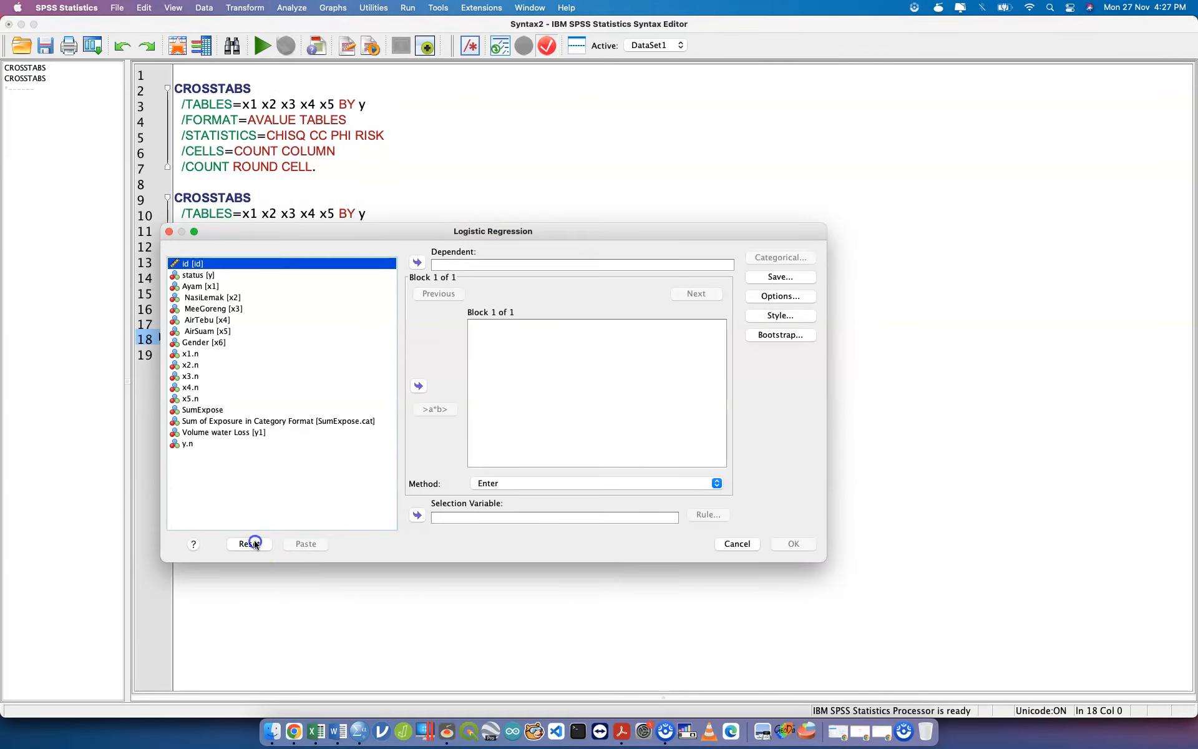
- Assign y.n as the logistic regression's dependent variable and enter x1 to x5 together as covariates in the first block
click(195, 446)
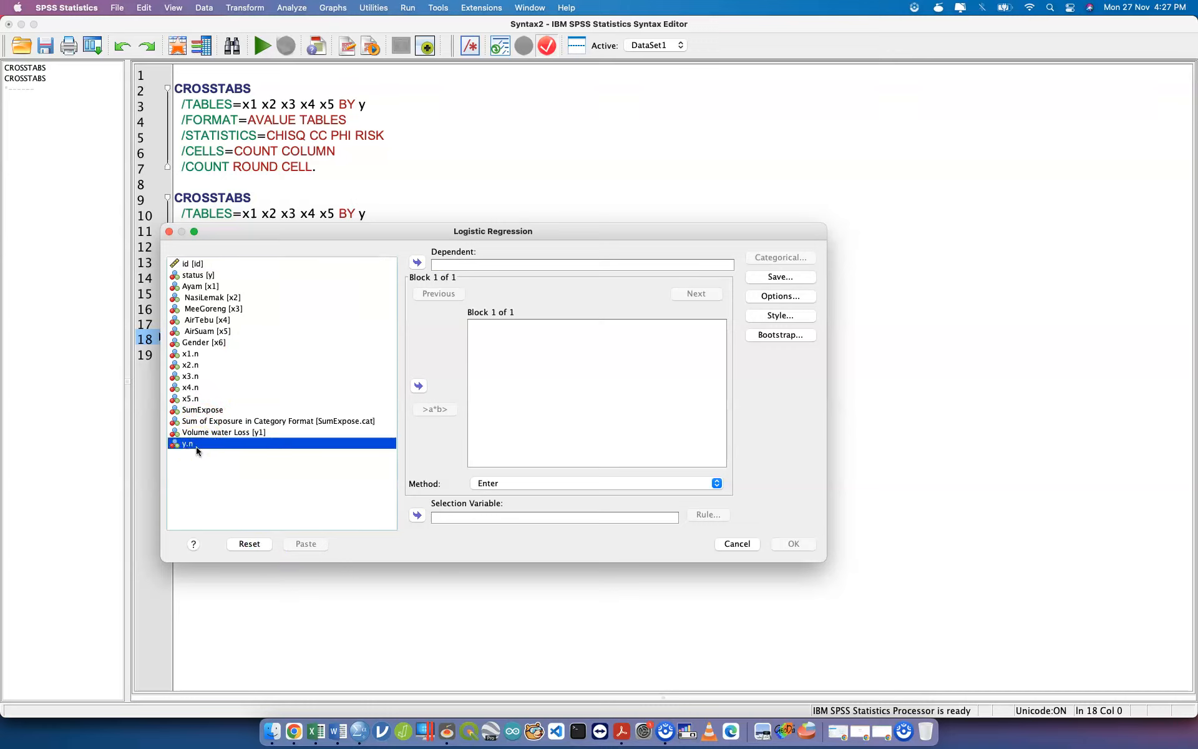
click(418, 262)
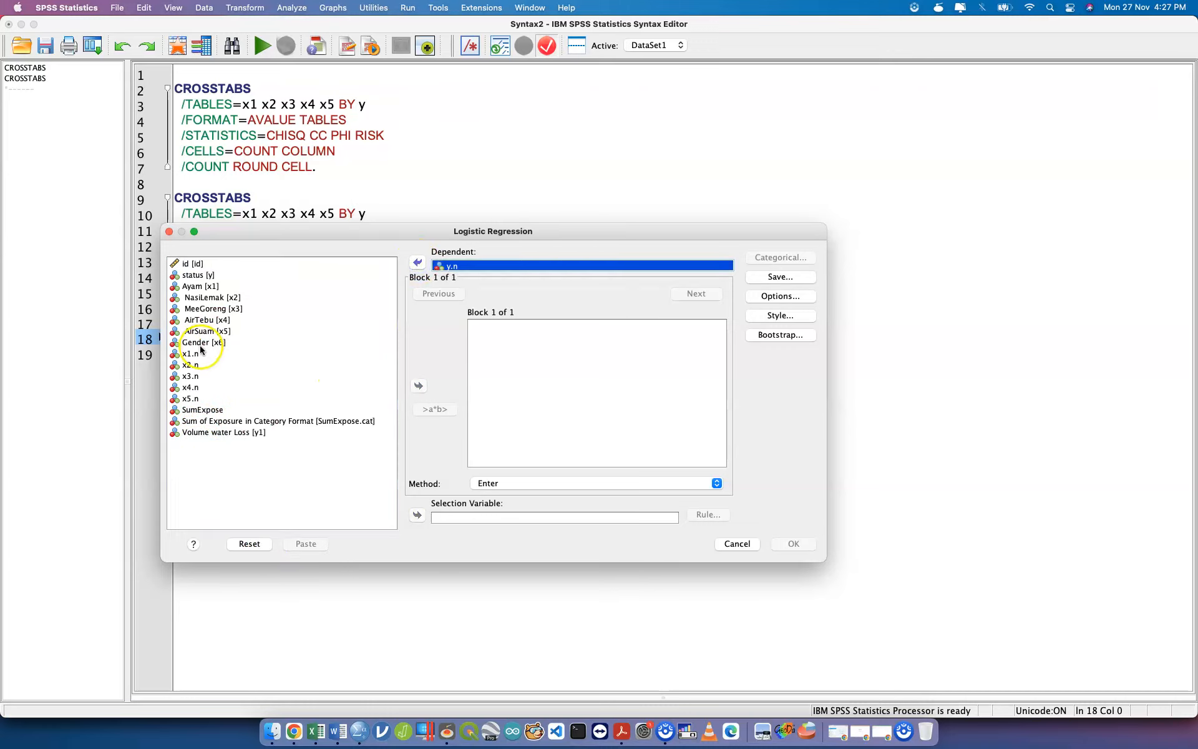
click(236, 285)
drag(236, 284, 237, 331)
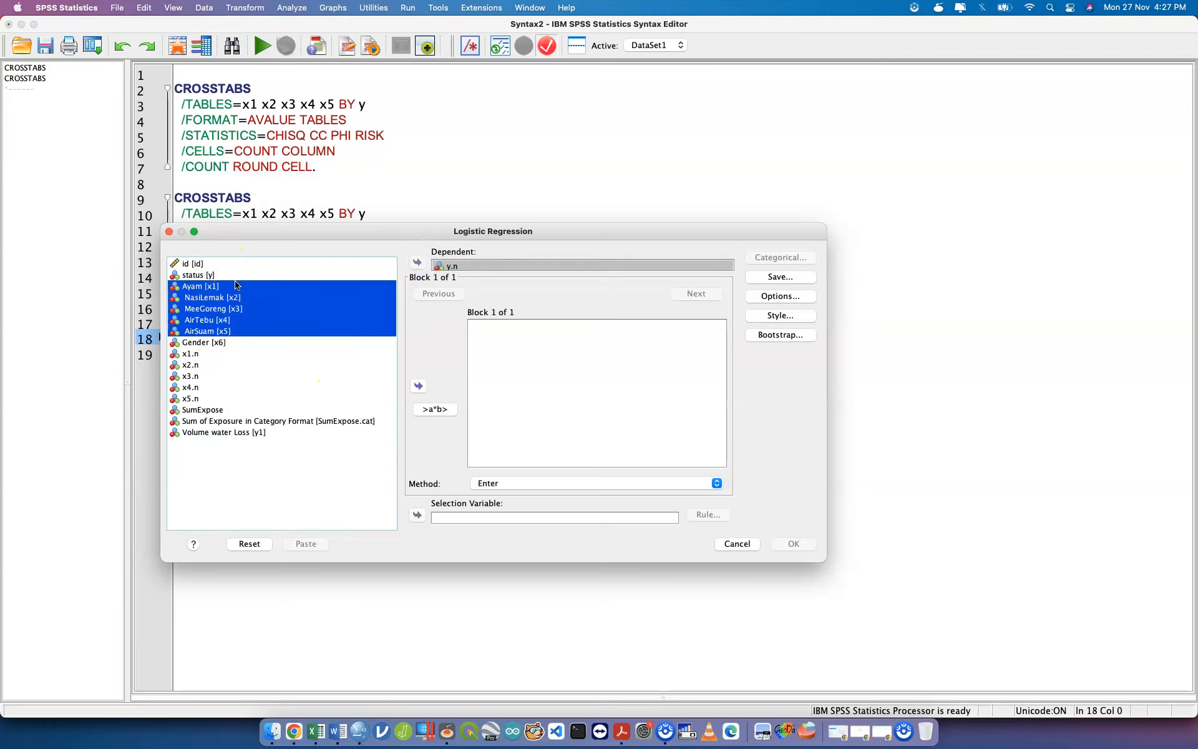
click(417, 386)
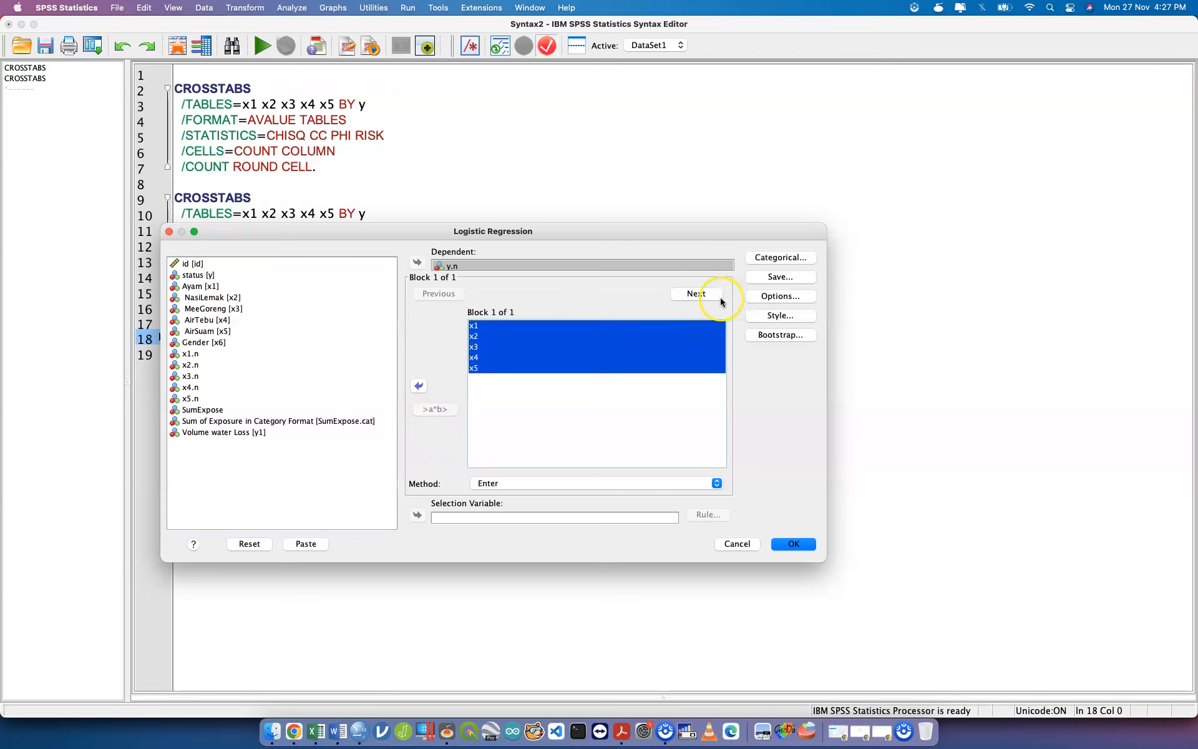
- Define covariates x1 to x5 as categorical with the Indicator contrast and the last category as reference
click(768, 261)
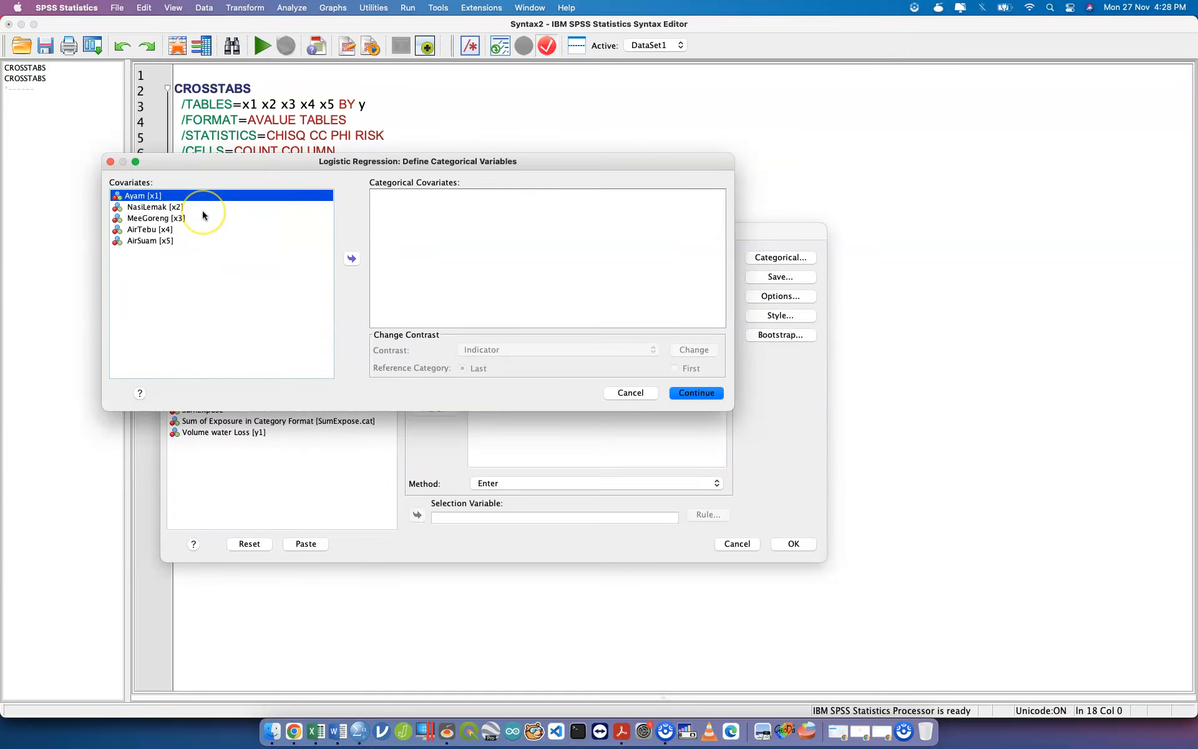
drag(203, 215, 206, 241)
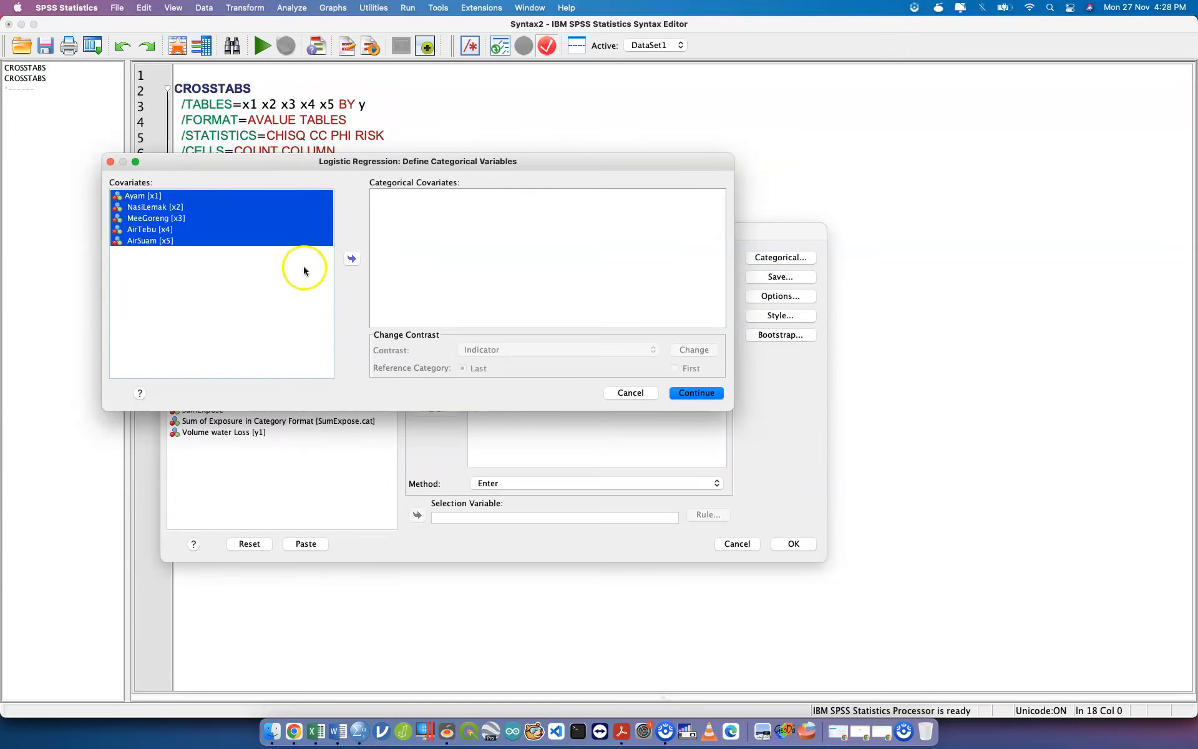
click(353, 258)
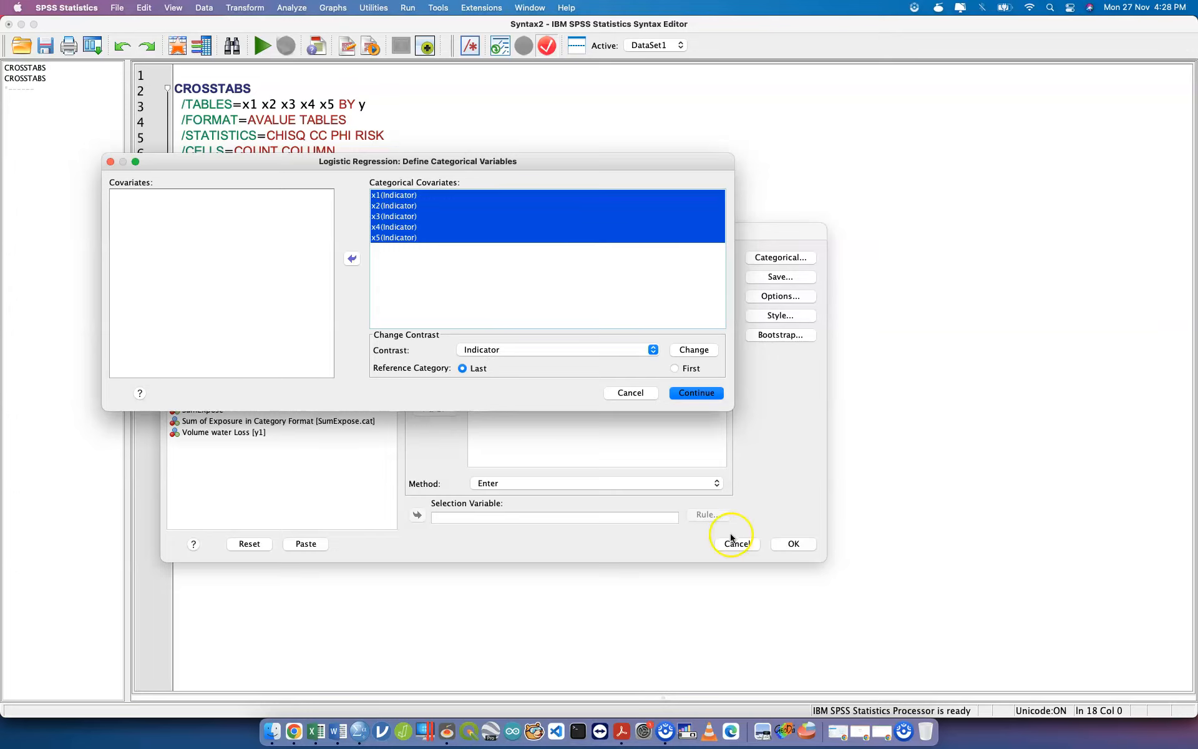
click(694, 394)
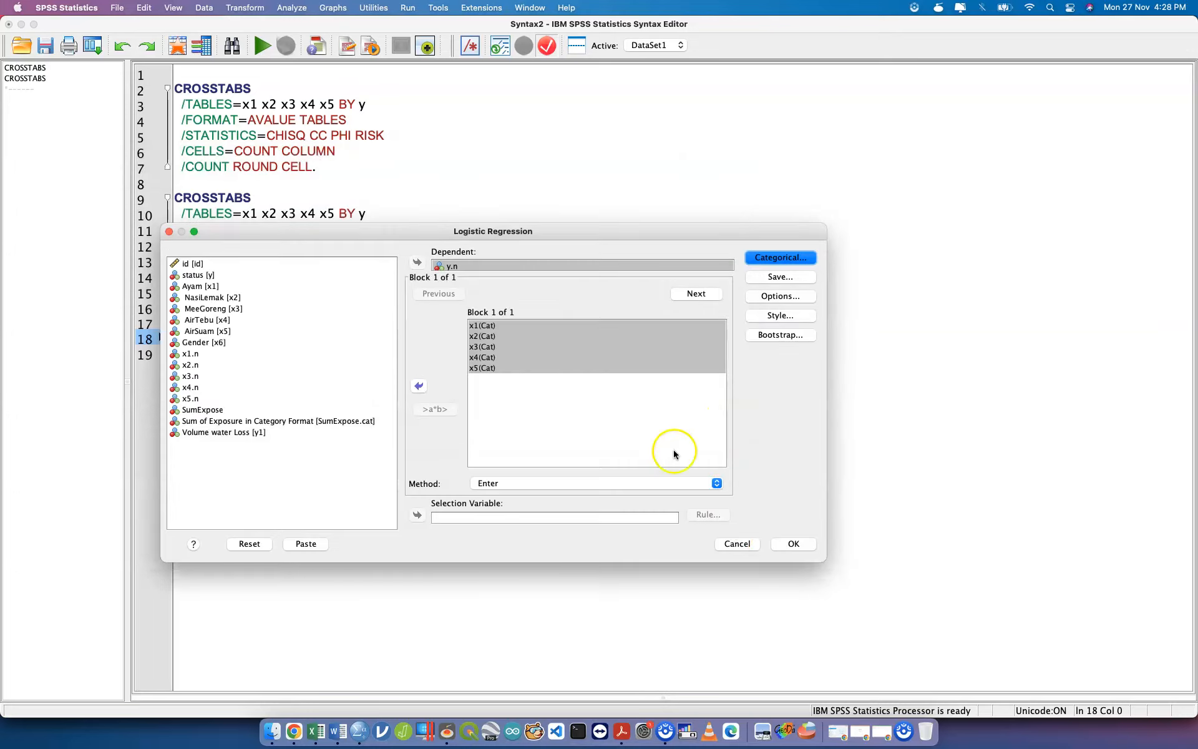
- Enable classification plots, Hosmer-Lemeshow goodness-of-fit and the 95% CI for exp(B) in the logistic regression options
click(784, 296)
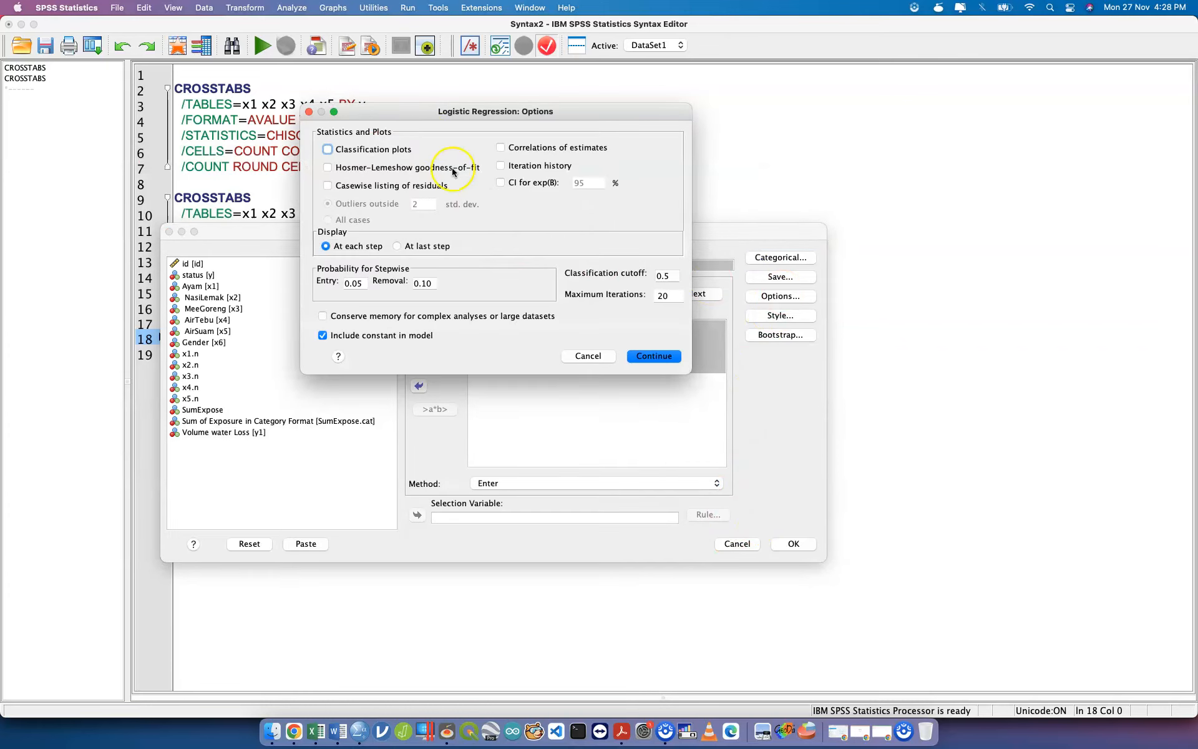
click(384, 150)
click(400, 169)
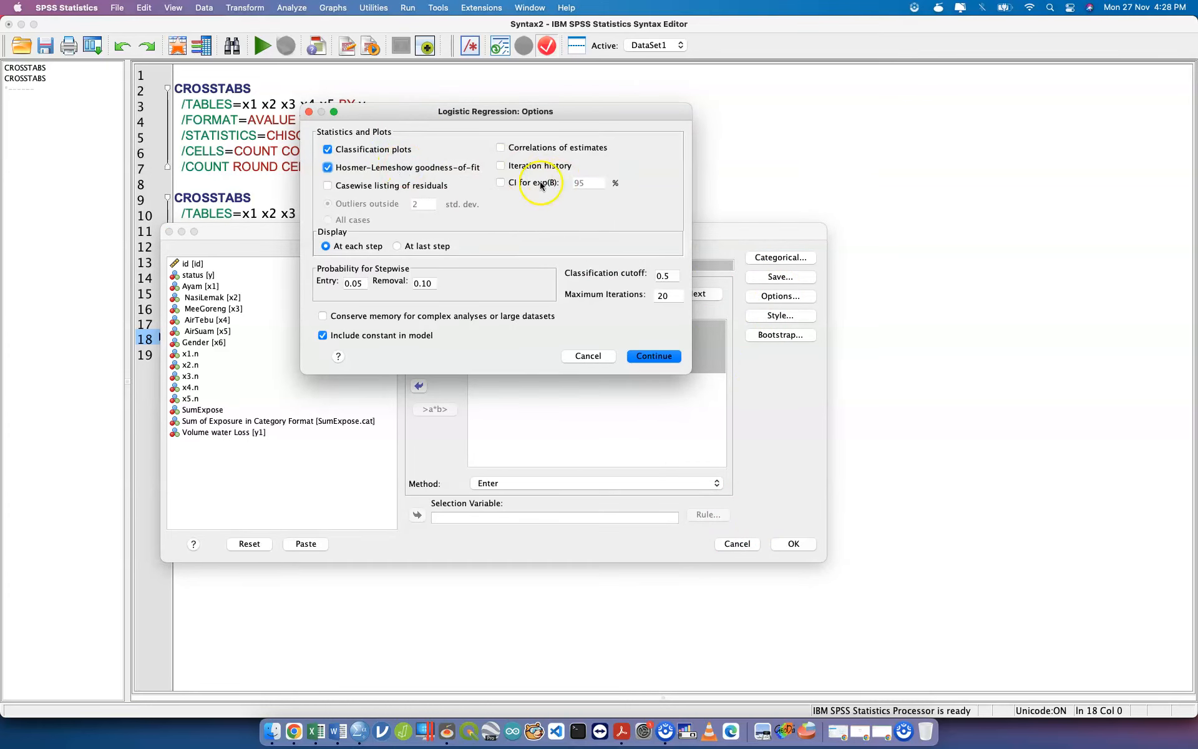
click(501, 182)
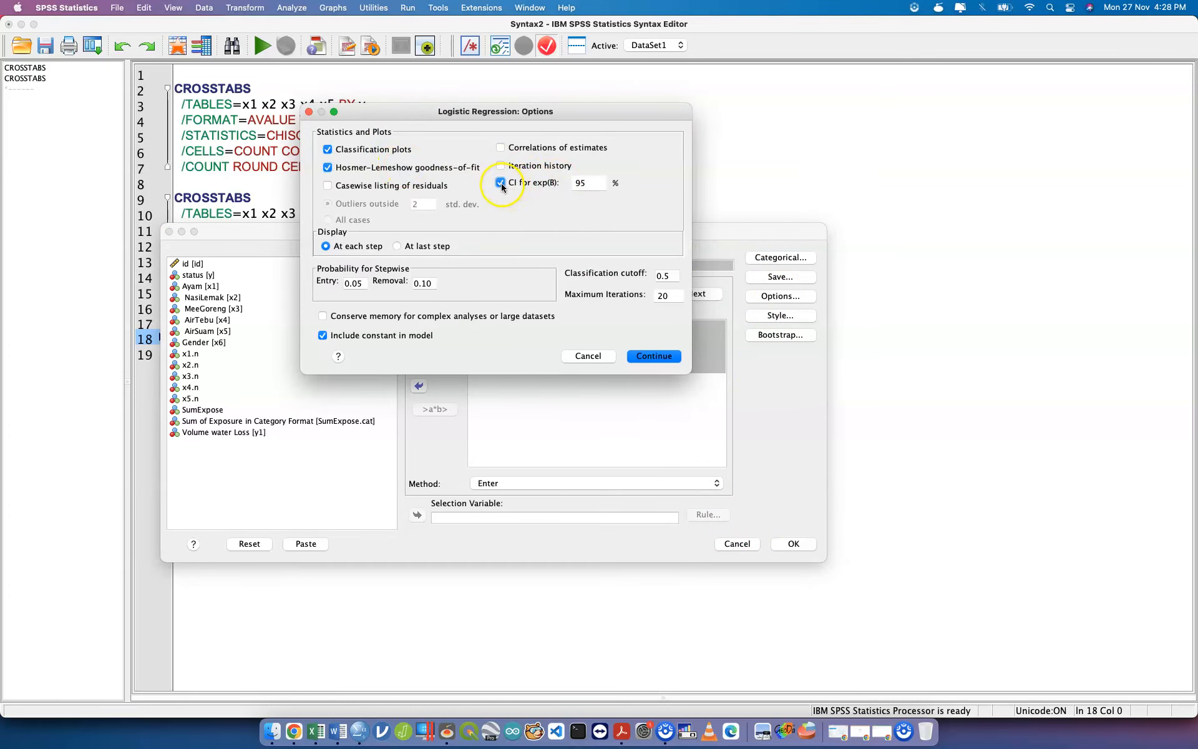
click(653, 356)
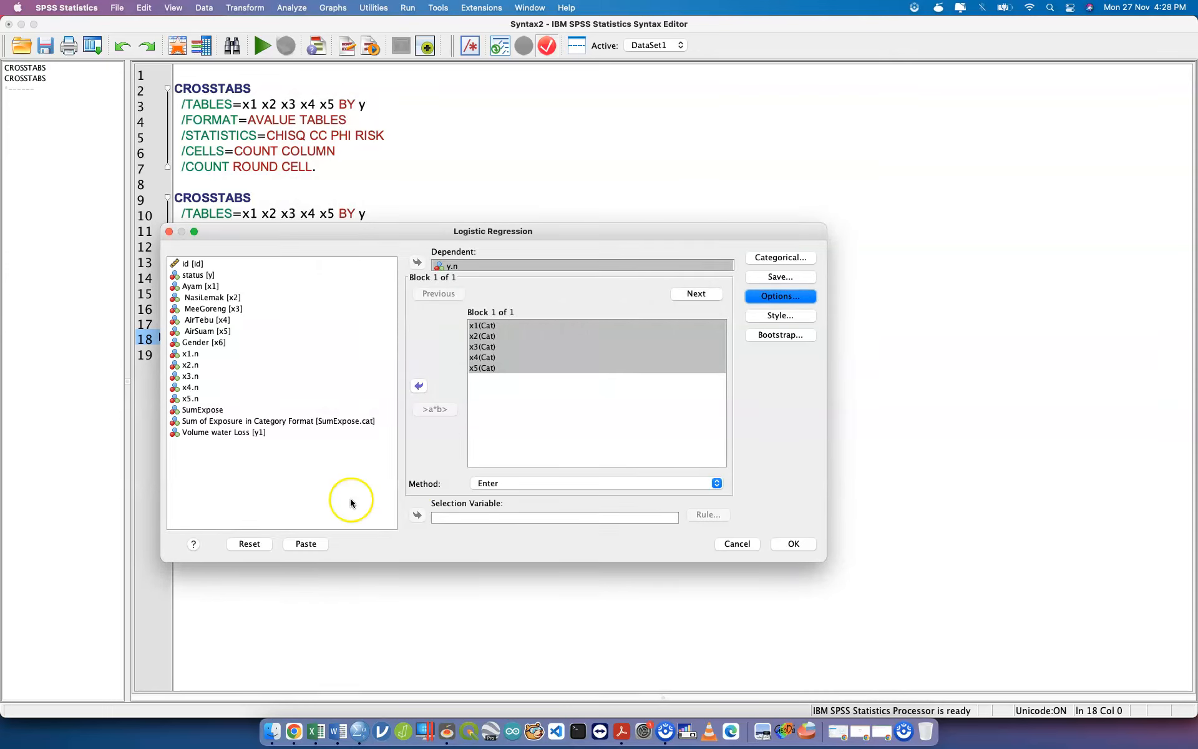
- Paste the logistic regression command into the syntax file and run only the new LOGISTIC REGRESSION block
click(305, 544)
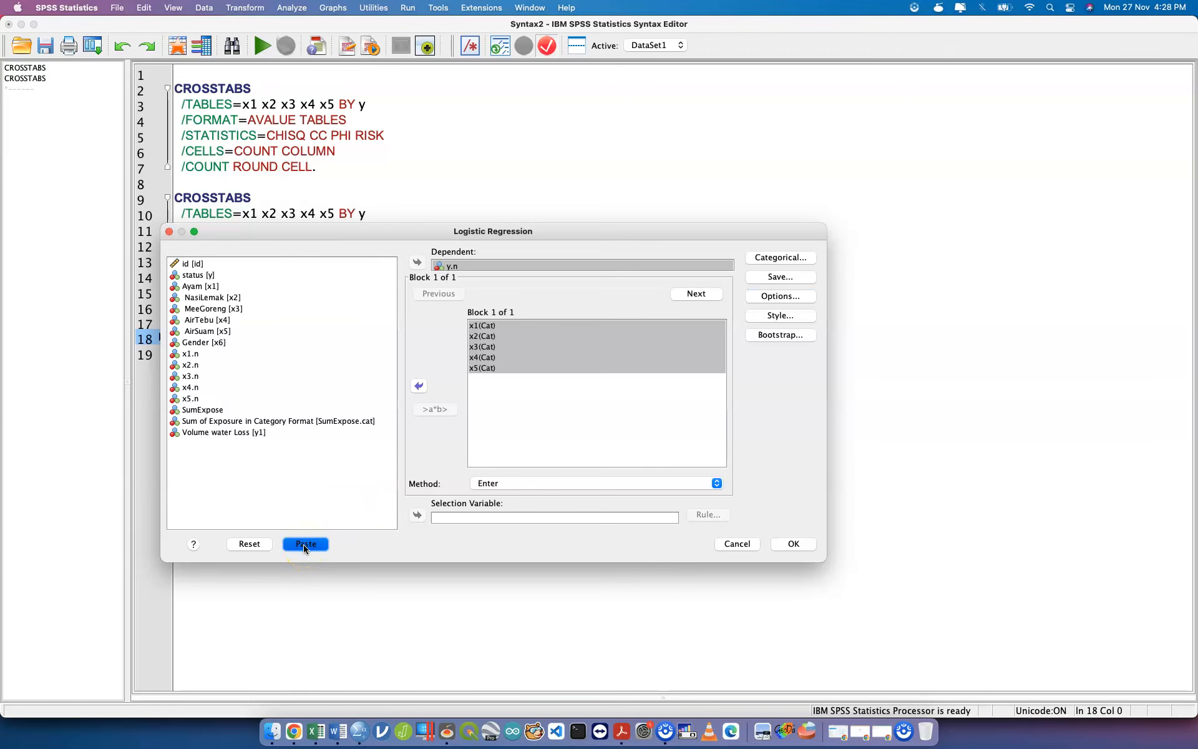
drag(551, 510, 91, 356)
click(266, 45)
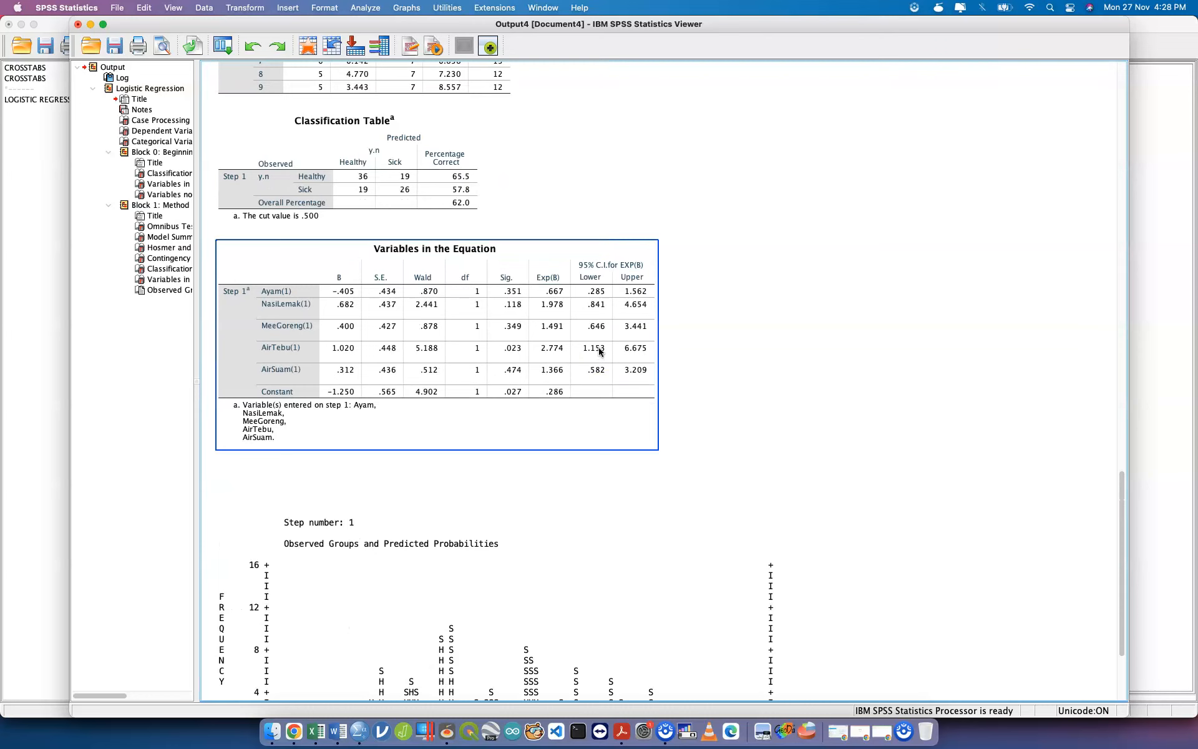
- Examine the logistic regression output: omnibus test, model summary, Hosmer-Lemeshow test, the Block 0 and Block 1 classification tables, and the variables in the equation
scroll(598, 351, up, 10)
click(402, 244)
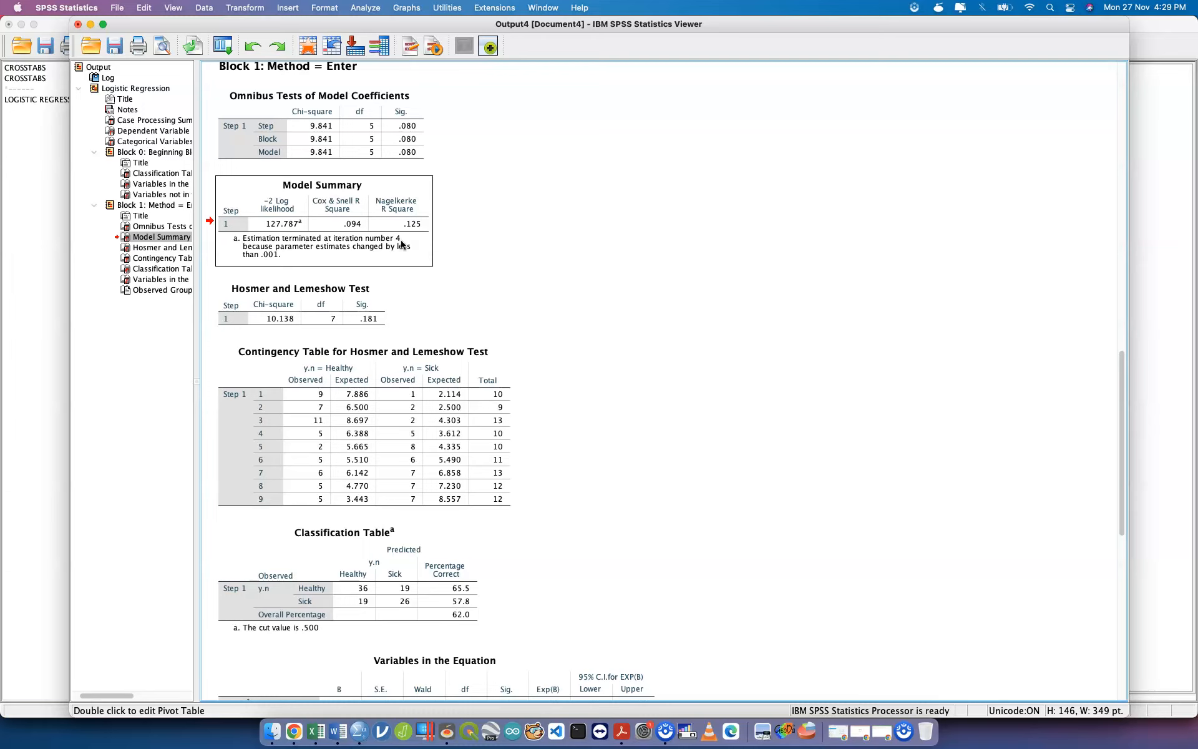
click(401, 244)
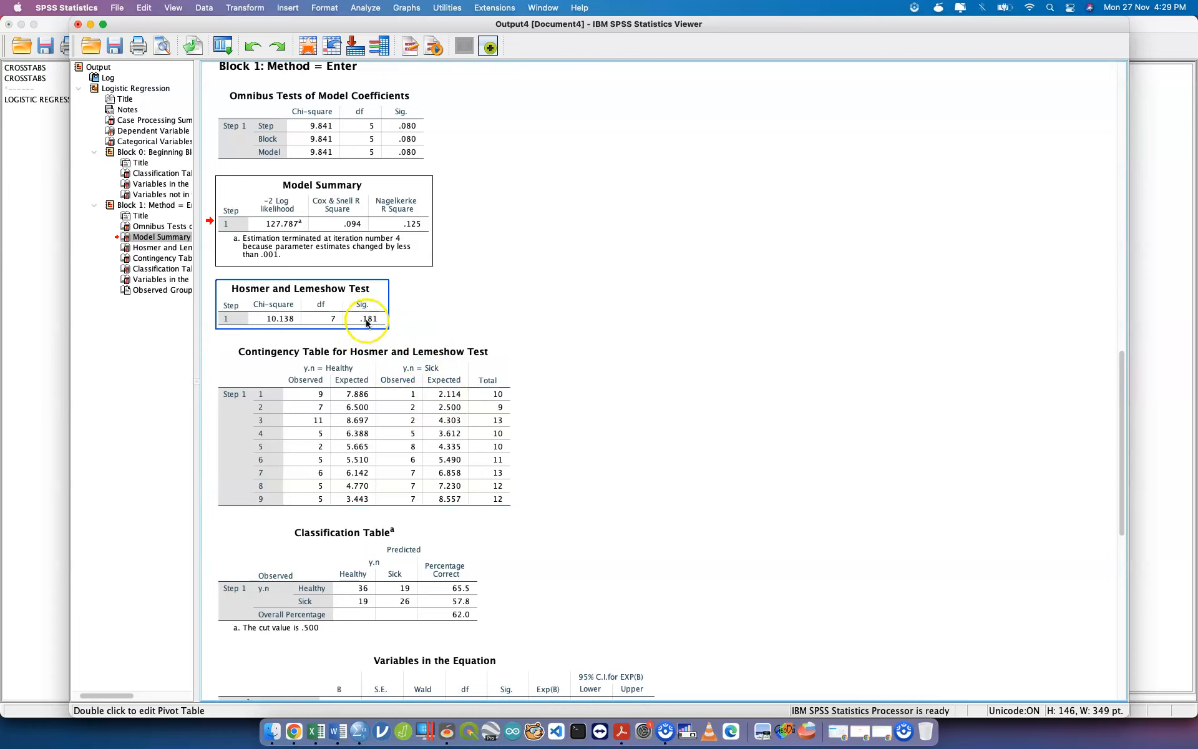
click(387, 136)
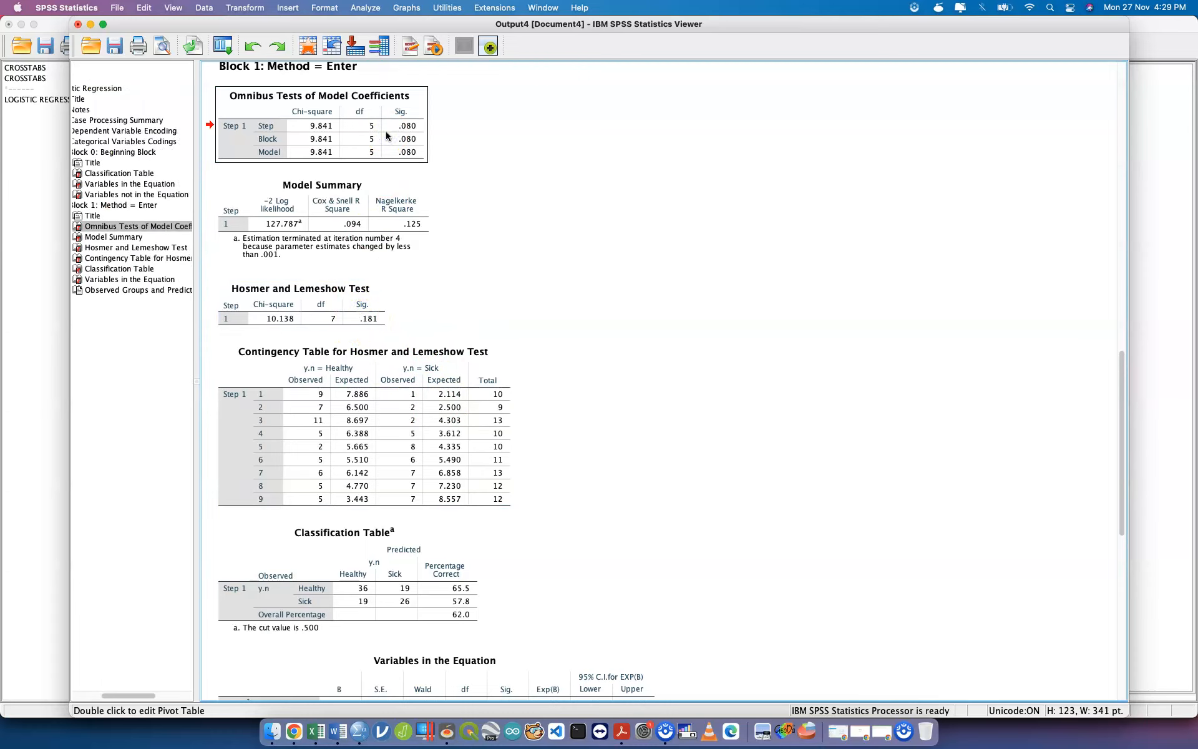
click(335, 321)
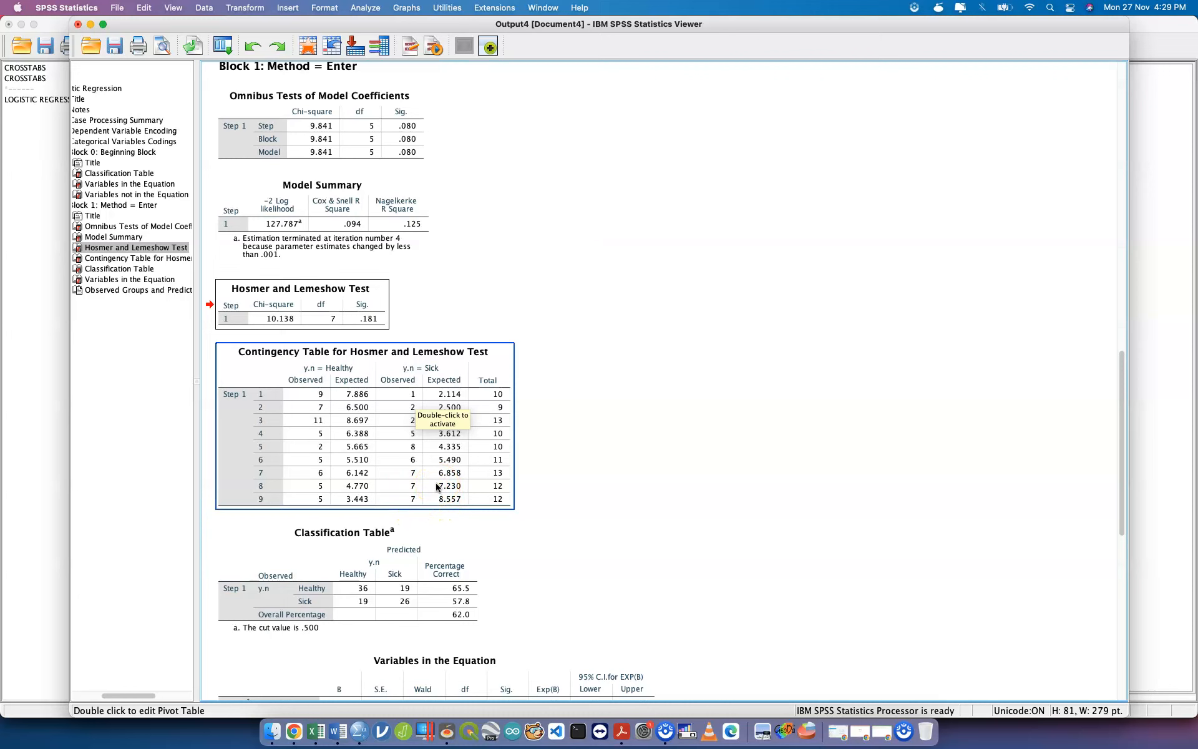
scroll(438, 483, up, 10)
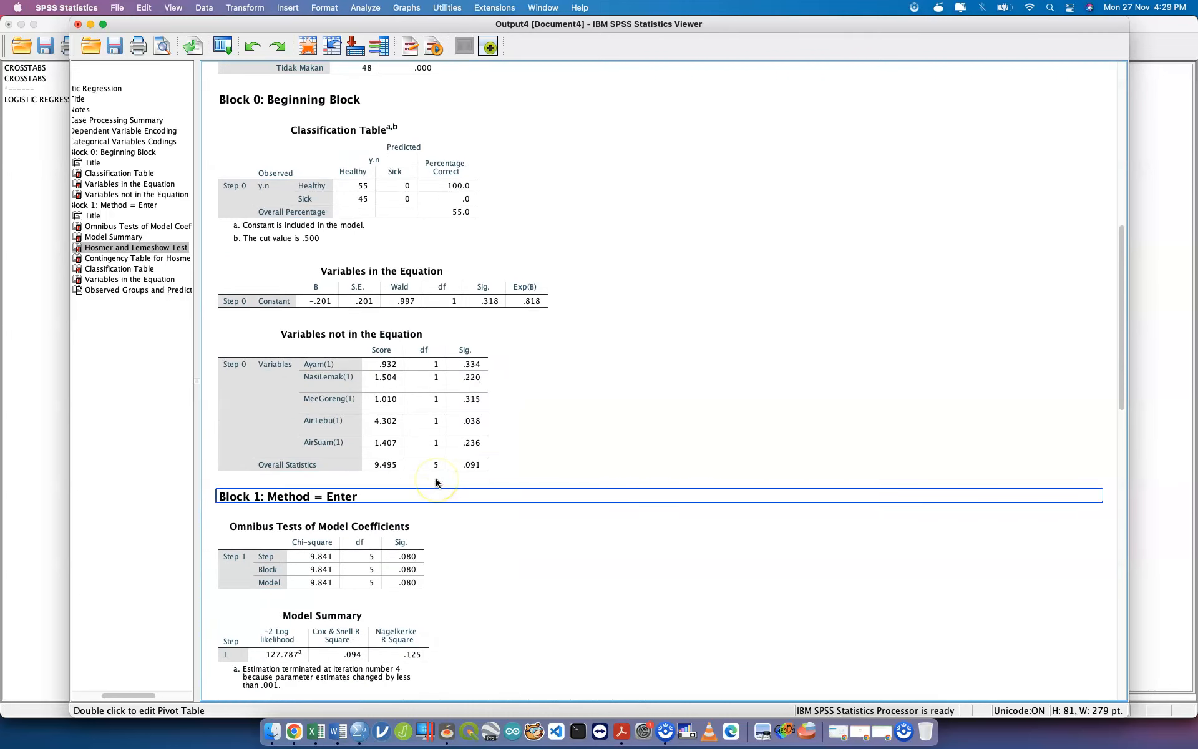
scroll(438, 483, up, 1)
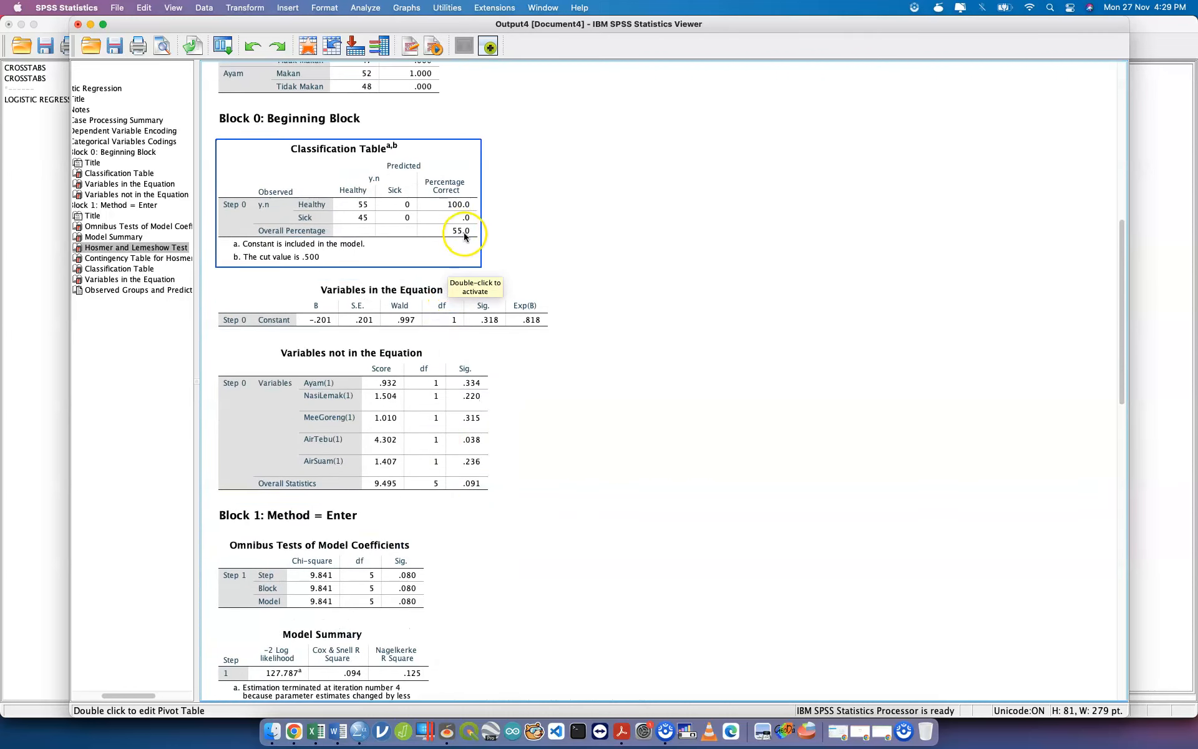
scroll(431, 259, down, 15)
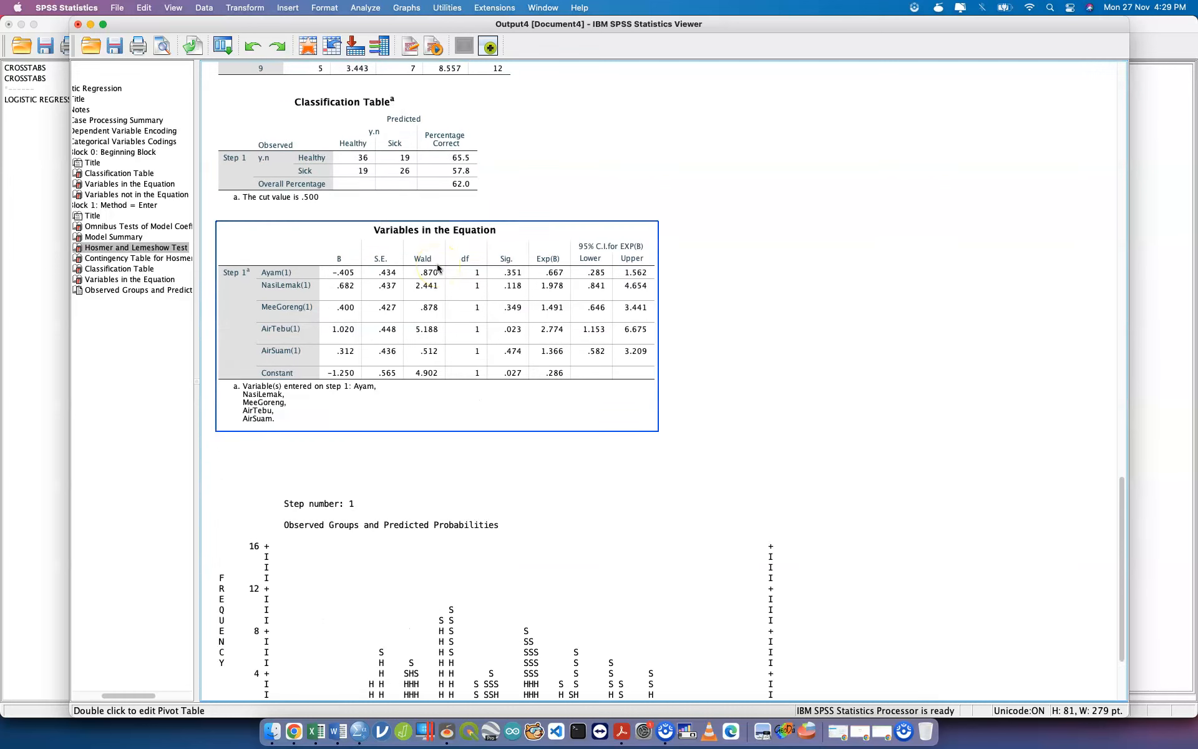
scroll(437, 269, up, 1)
click(451, 199)
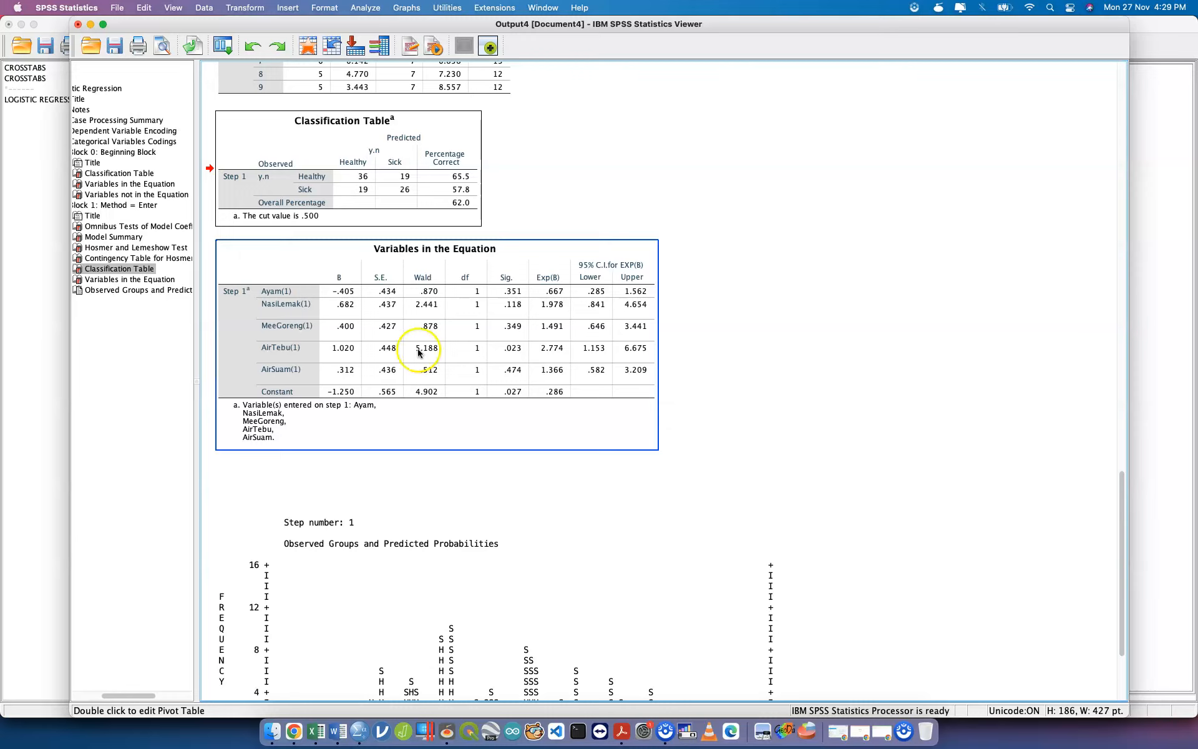
click(558, 358)
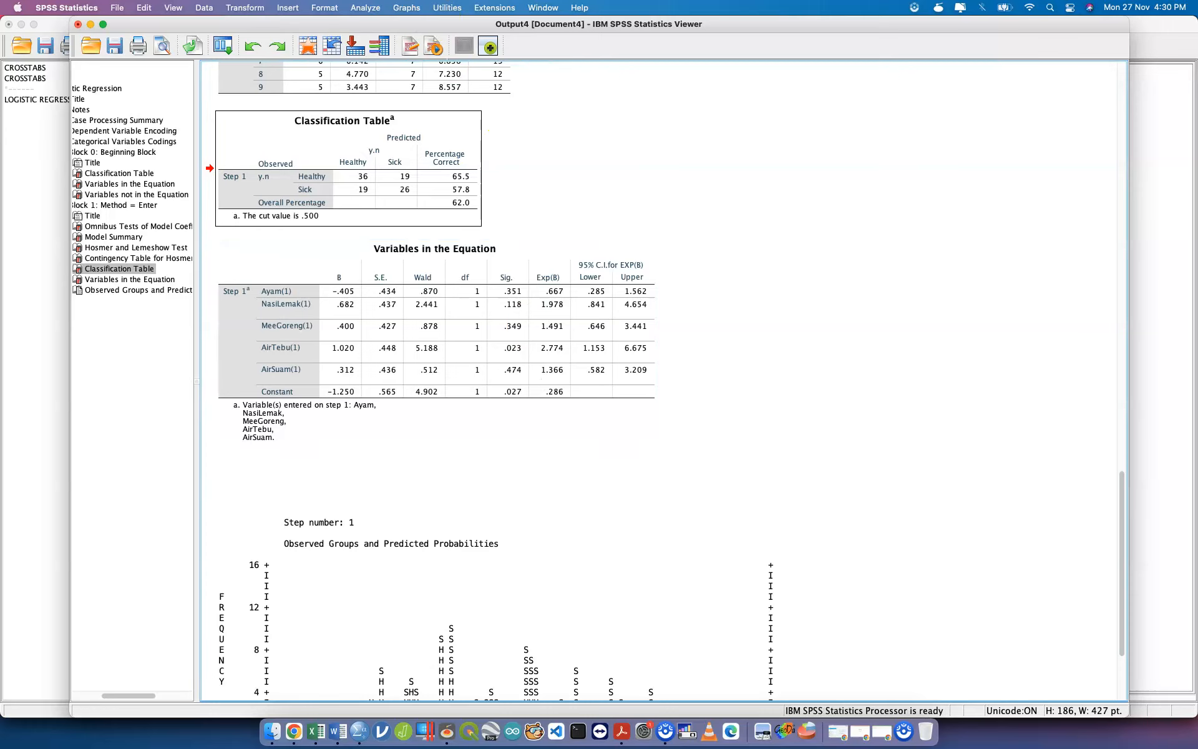
- Close the logistic regression output without saving it and return to the syntax file
click(78, 25)
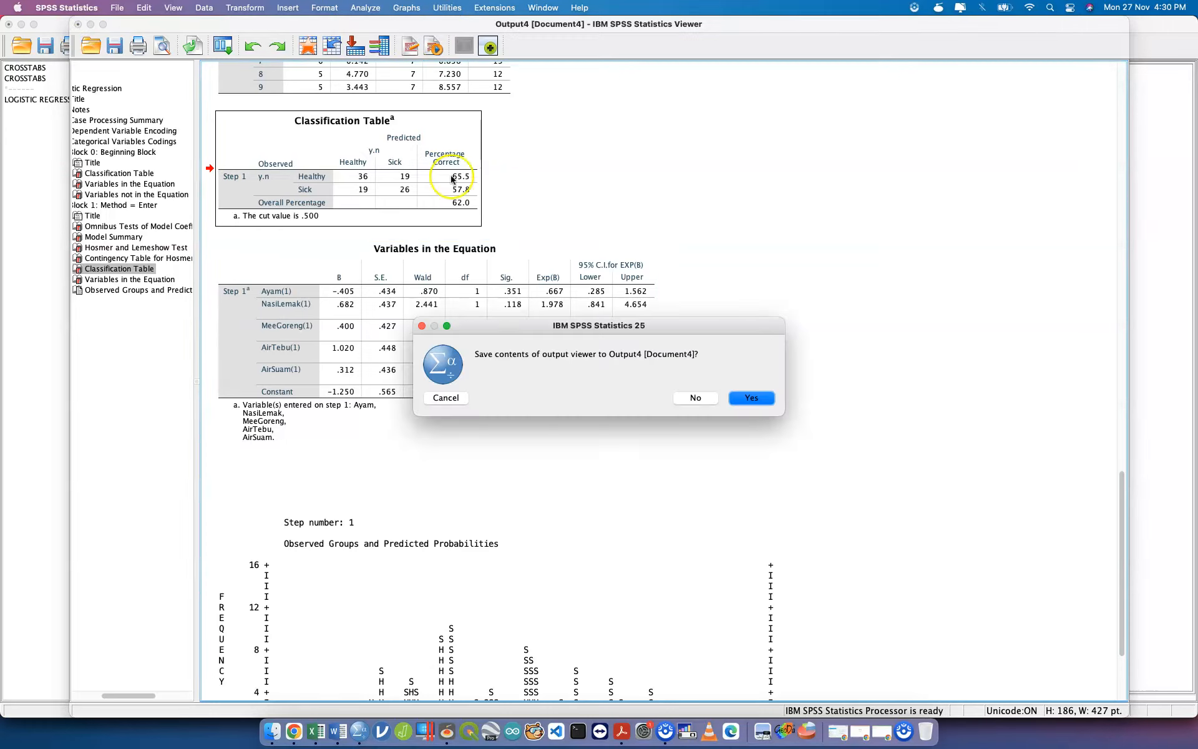
click(695, 397)
key(ctrl+Up)
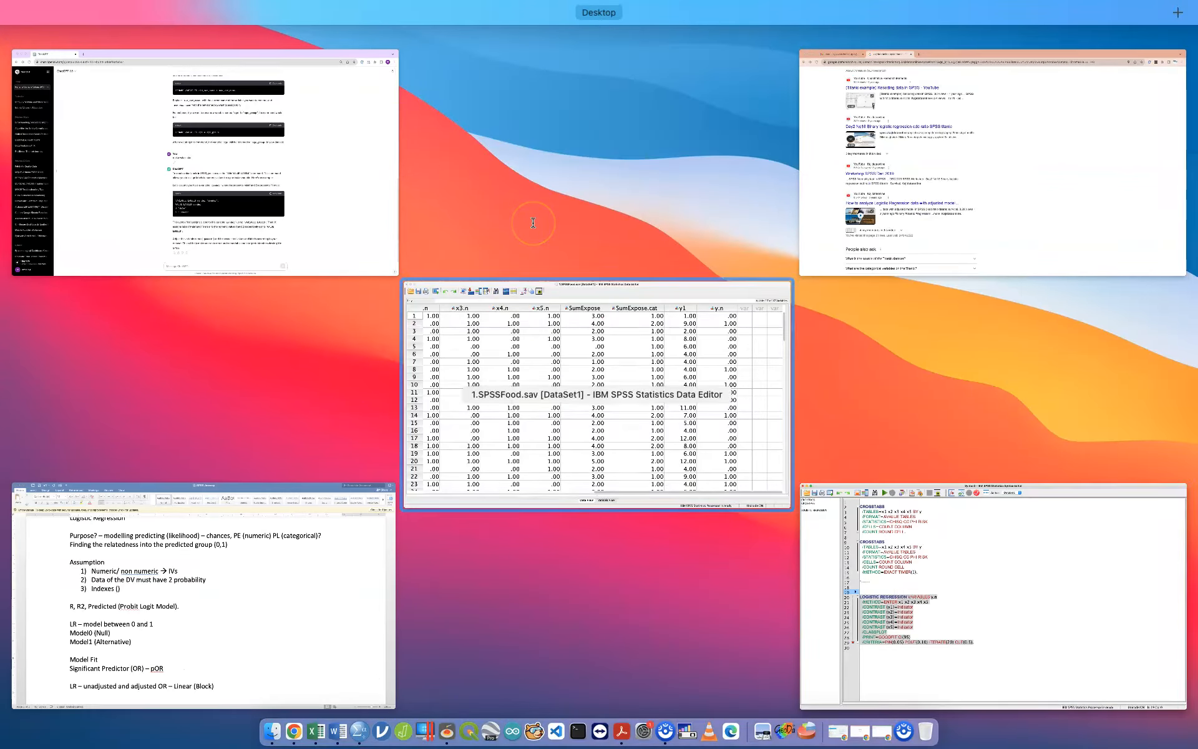
key(Return)
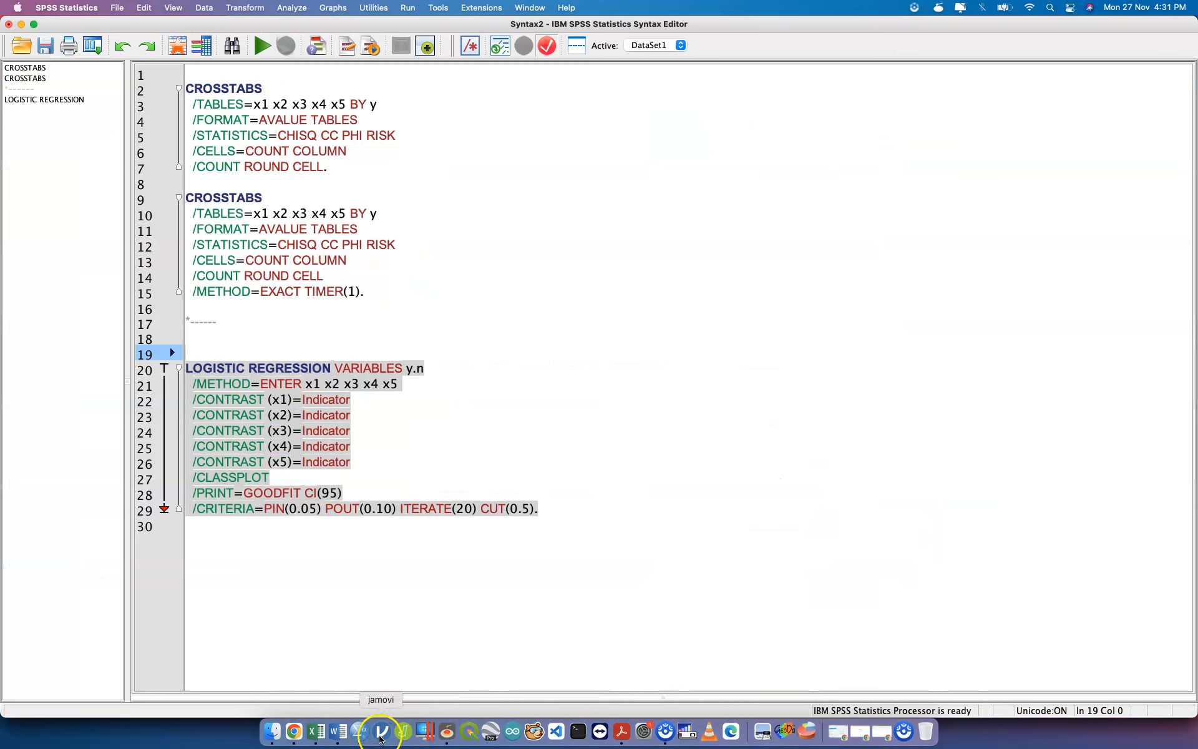
- Switch to jamovi and browse to the Downloads folder to find a data file to open
click(381, 736)
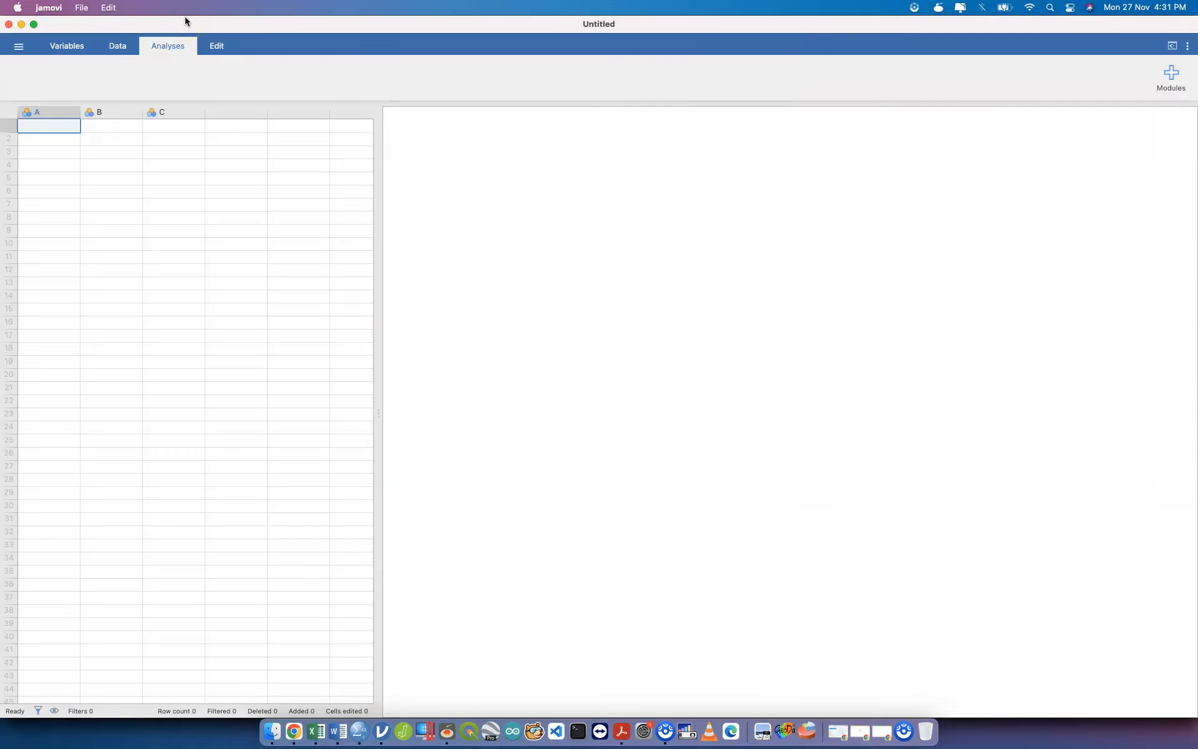
click(19, 46)
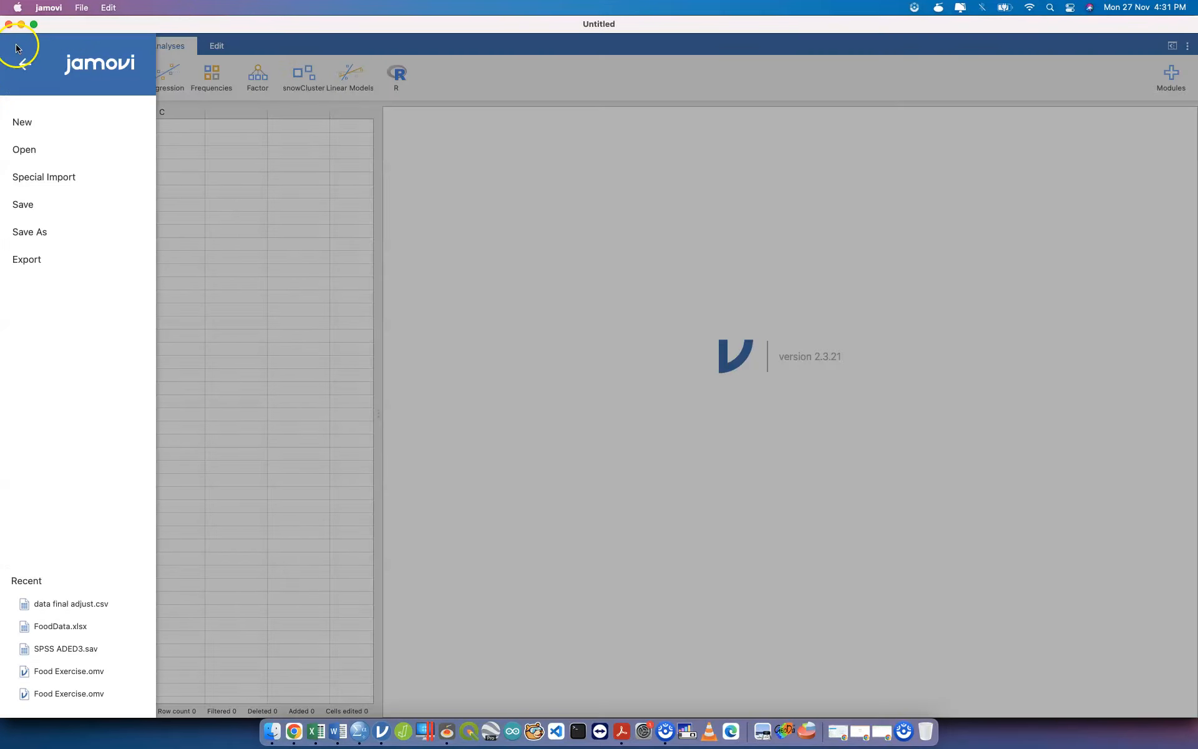
click(35, 151)
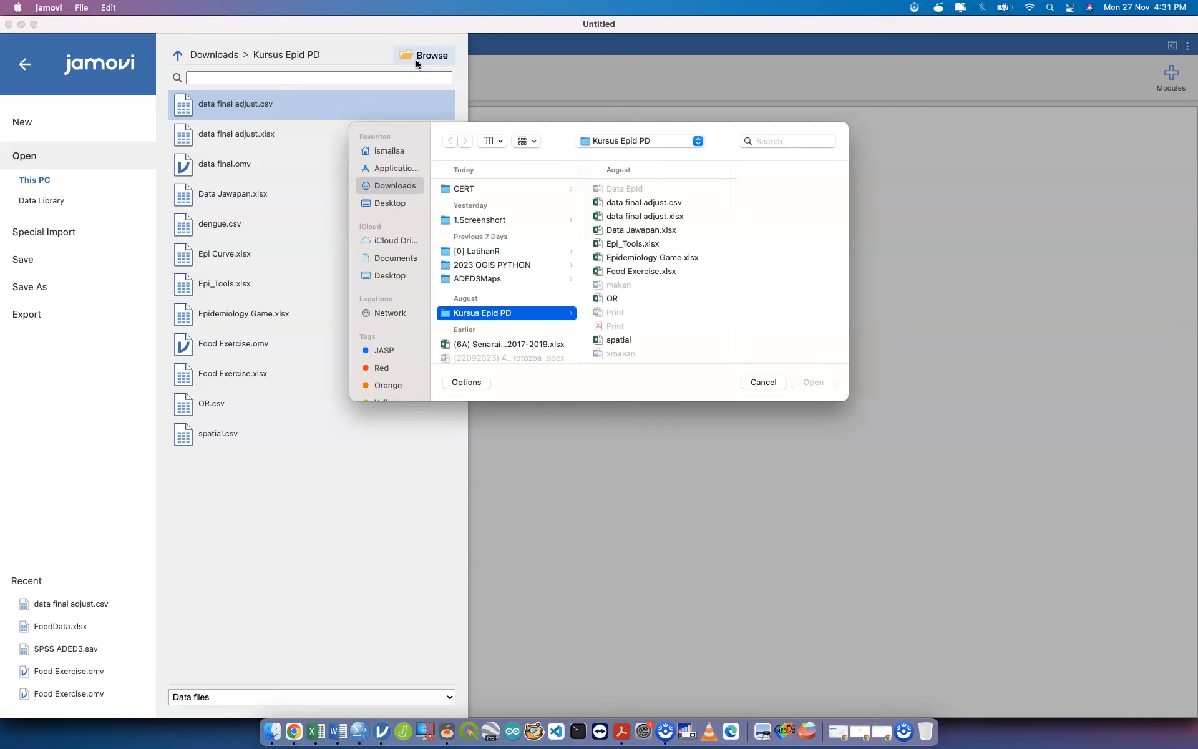
click(404, 186)
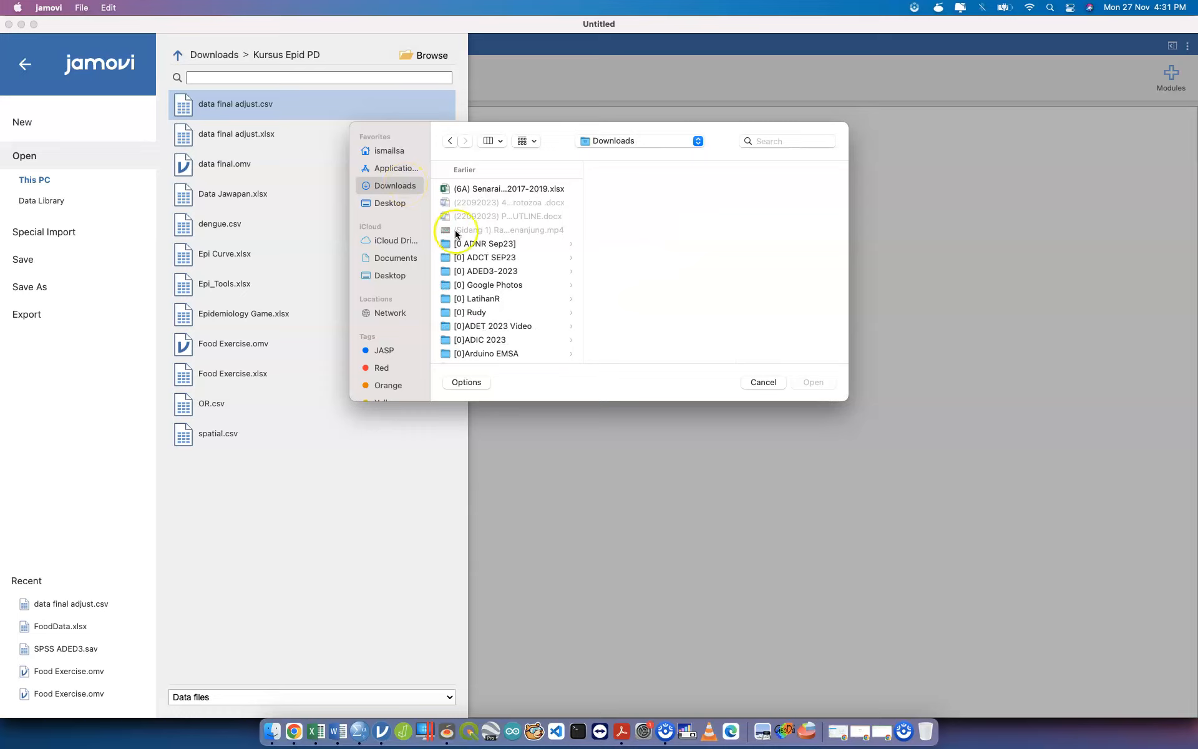
scroll(512, 281, down, 5)
scroll(514, 289, up, 5)
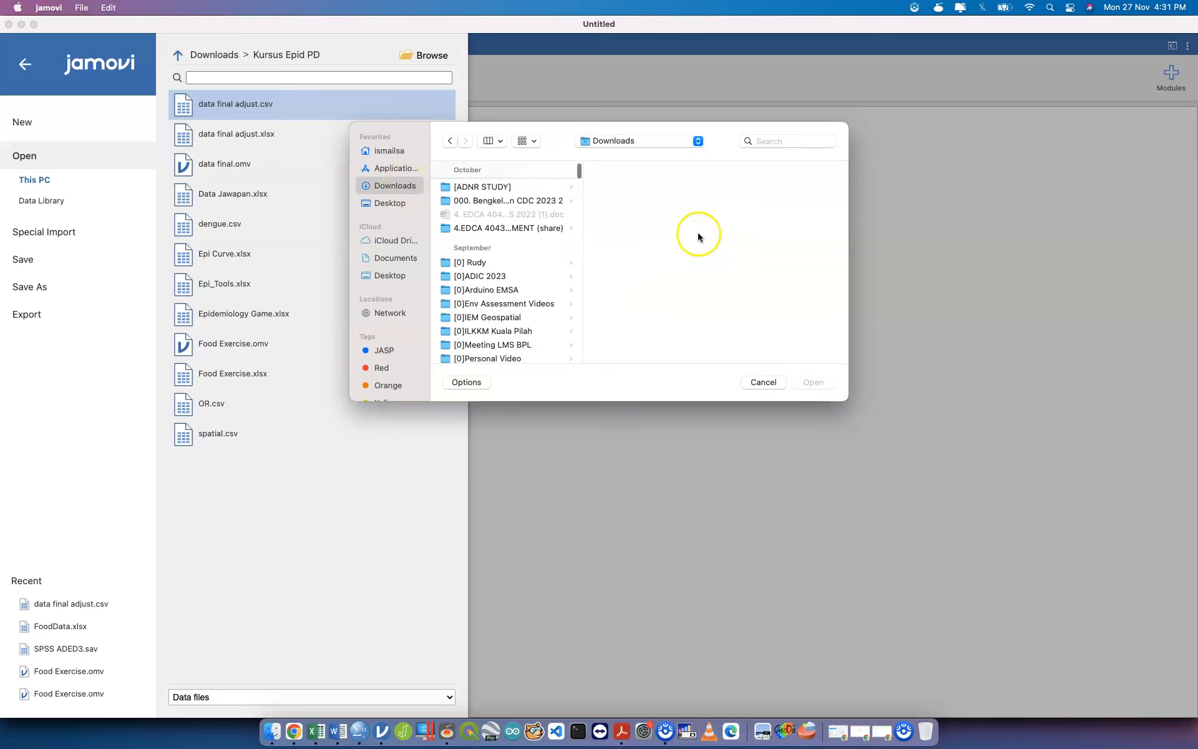
- Search the file dialog for "food" and check the food dataset's file name in the SPSS Data Editor
click(776, 140)
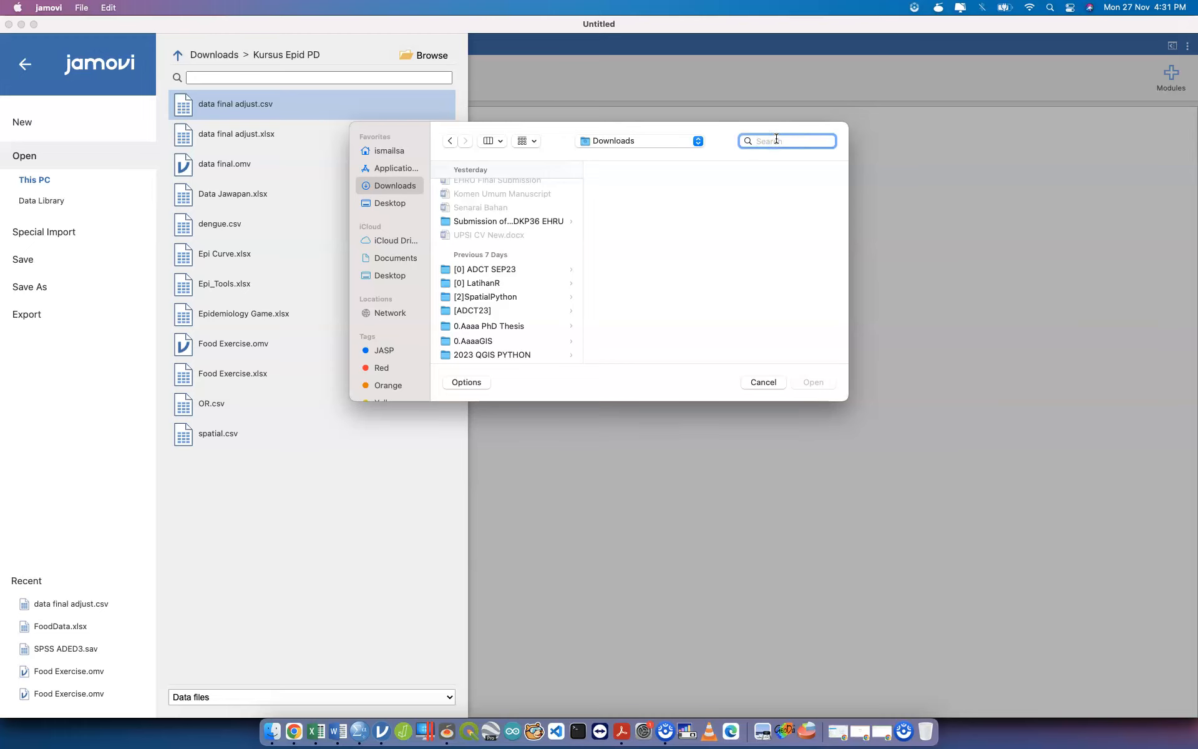
text(food)
key(ctrl+Up)
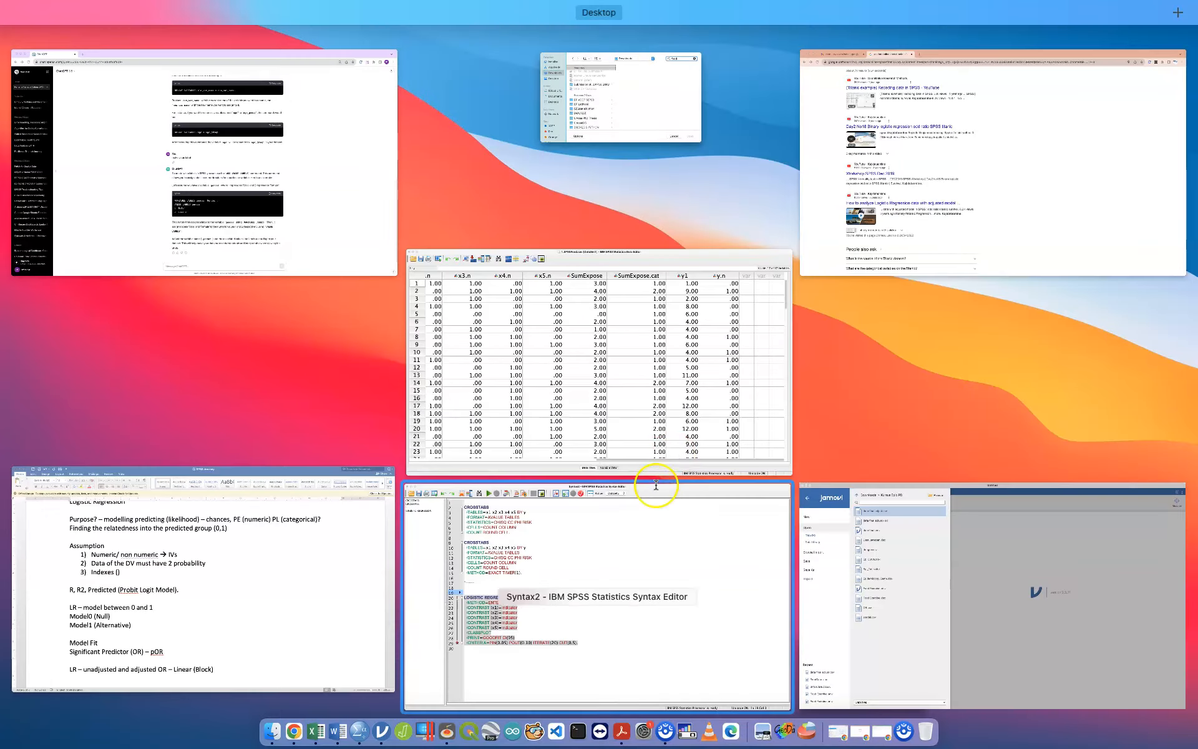
click(682, 384)
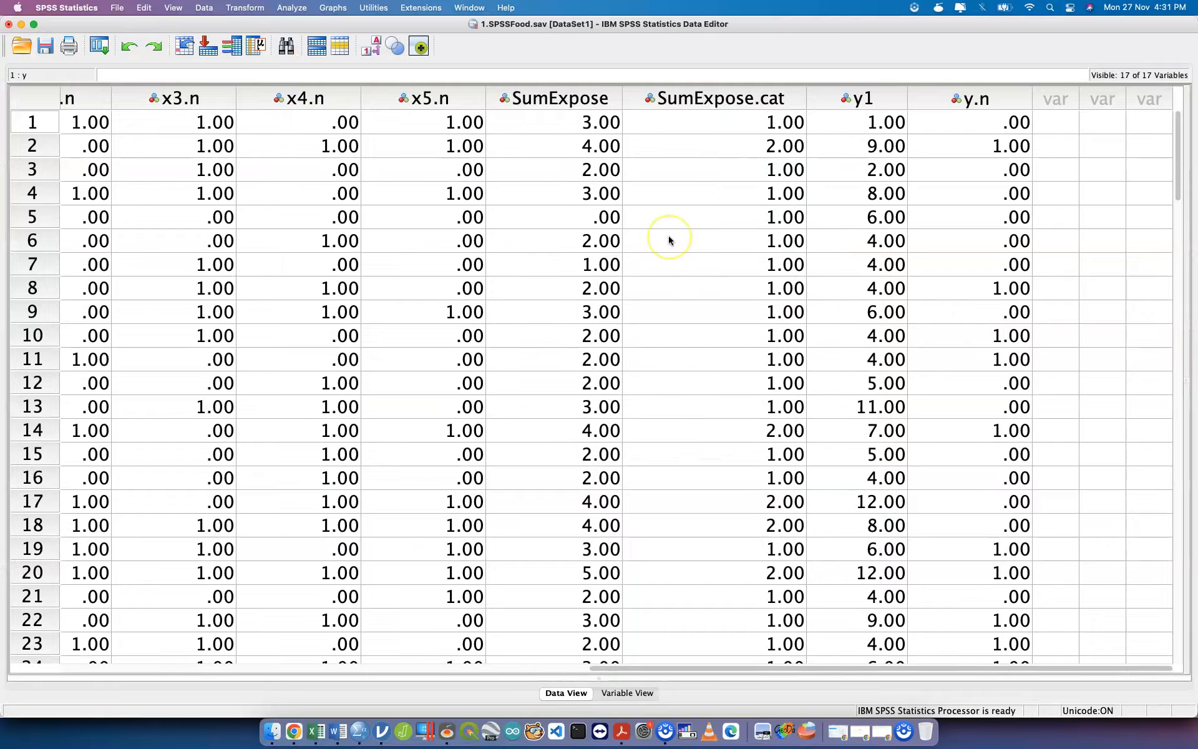
key(ctrl+Up)
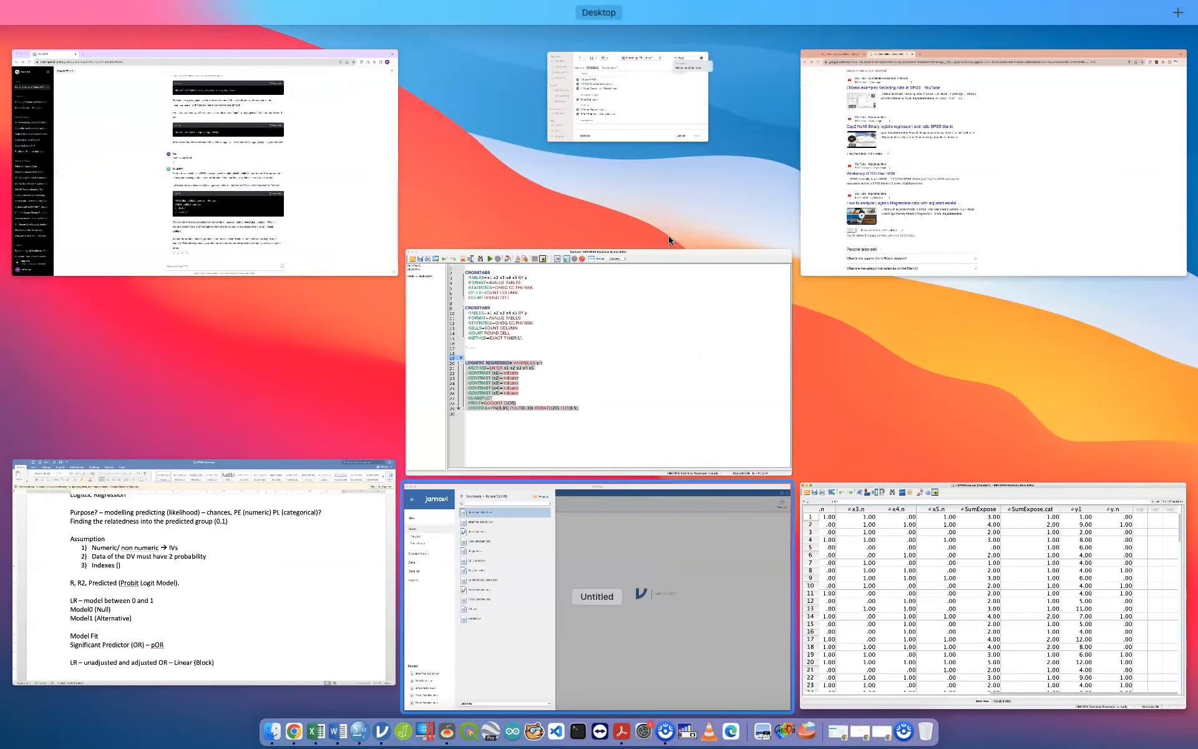
click(624, 581)
key(ctrl+Up)
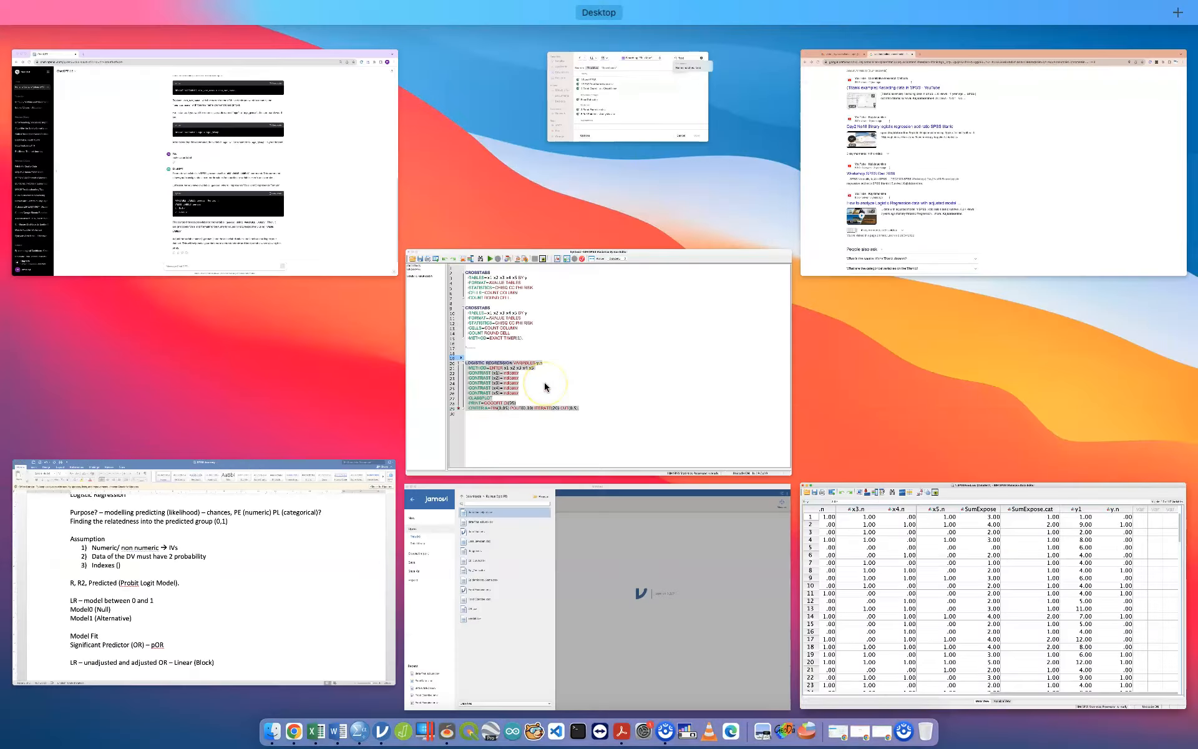
key(ctrl+Up)
- Replace the file search with "1.food" and select the 1.Food SPSS file to preview it
key(BackSpace)
key(BackSpace)
key(BackSpace)
key(BackSpace)
text(1.food)
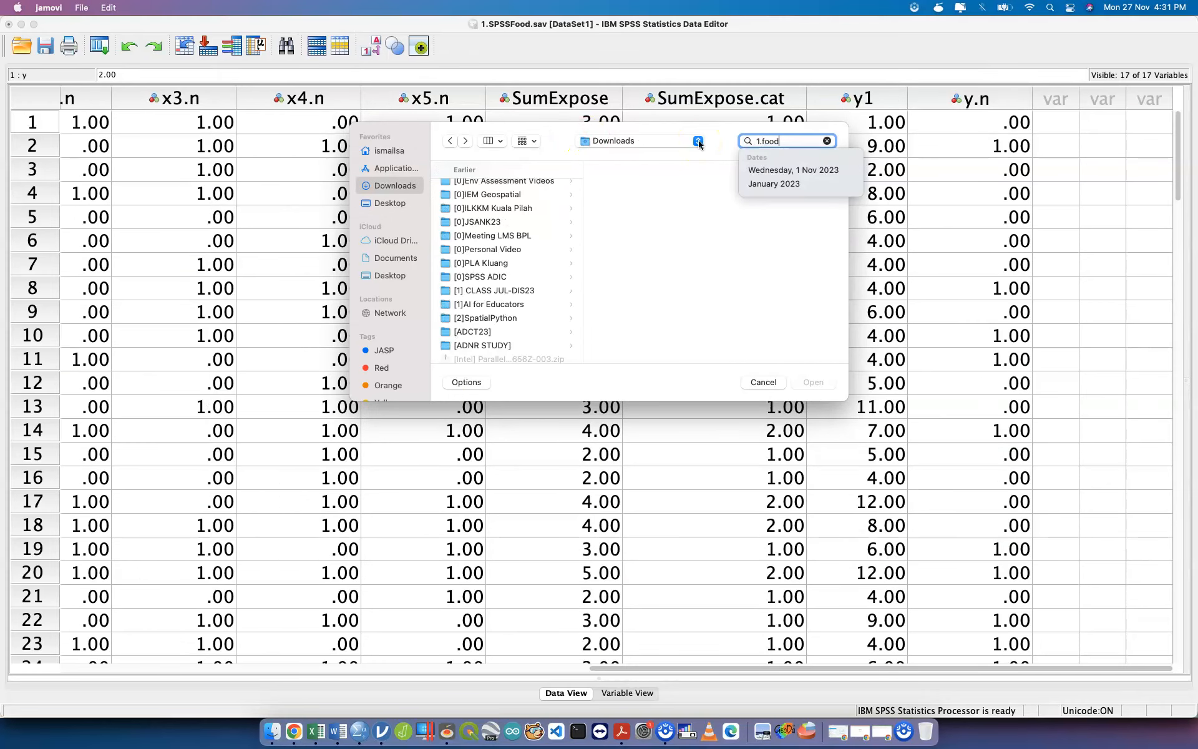
key(Return)
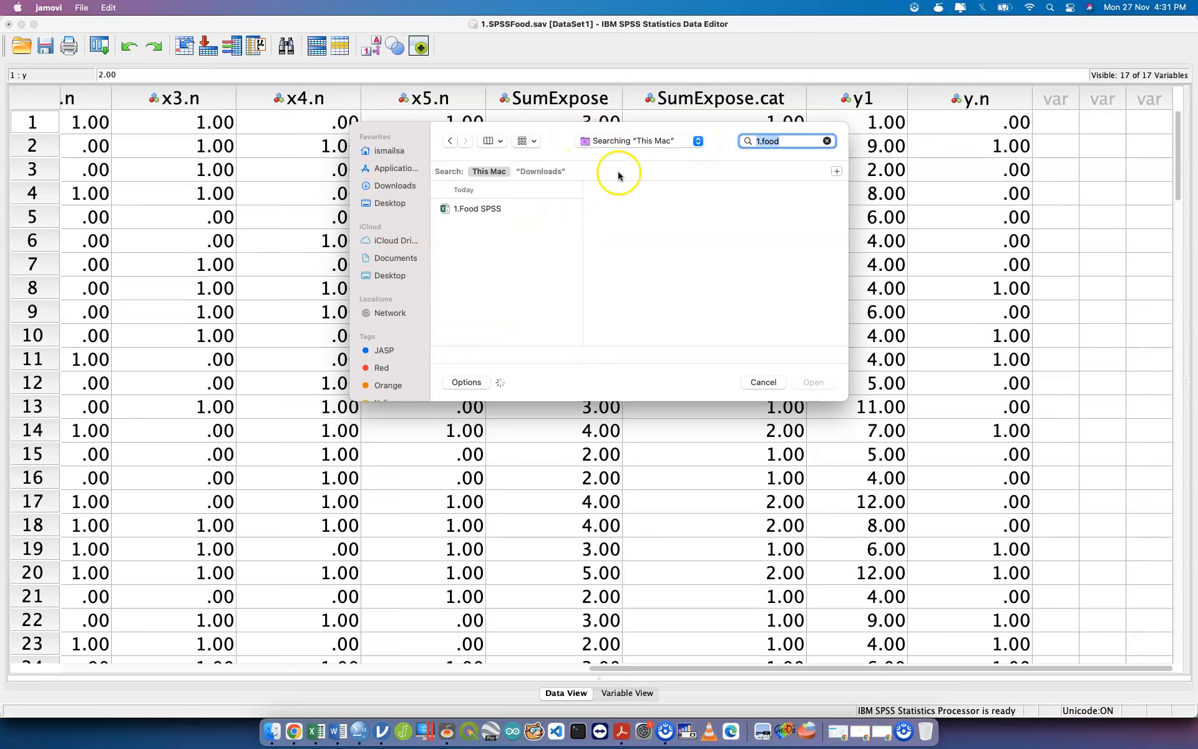
click(474, 213)
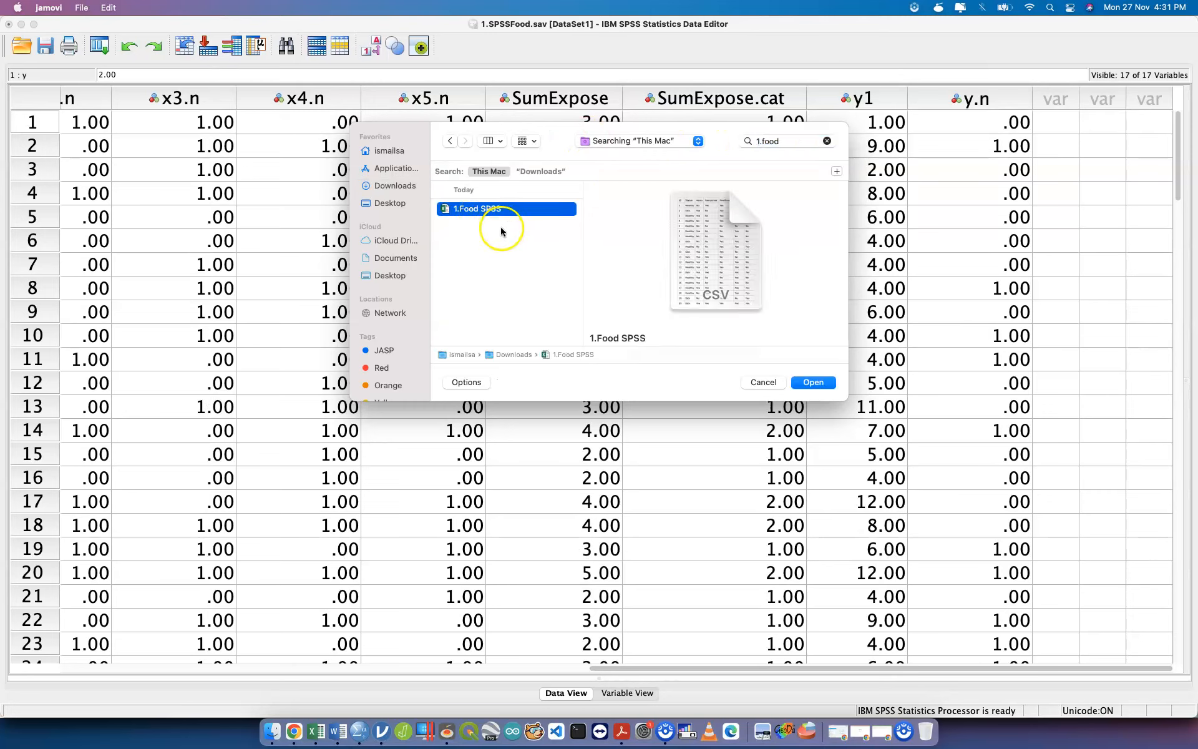
- Look through the Downloads folder's file list for the SPSS food dataset
click(403, 192)
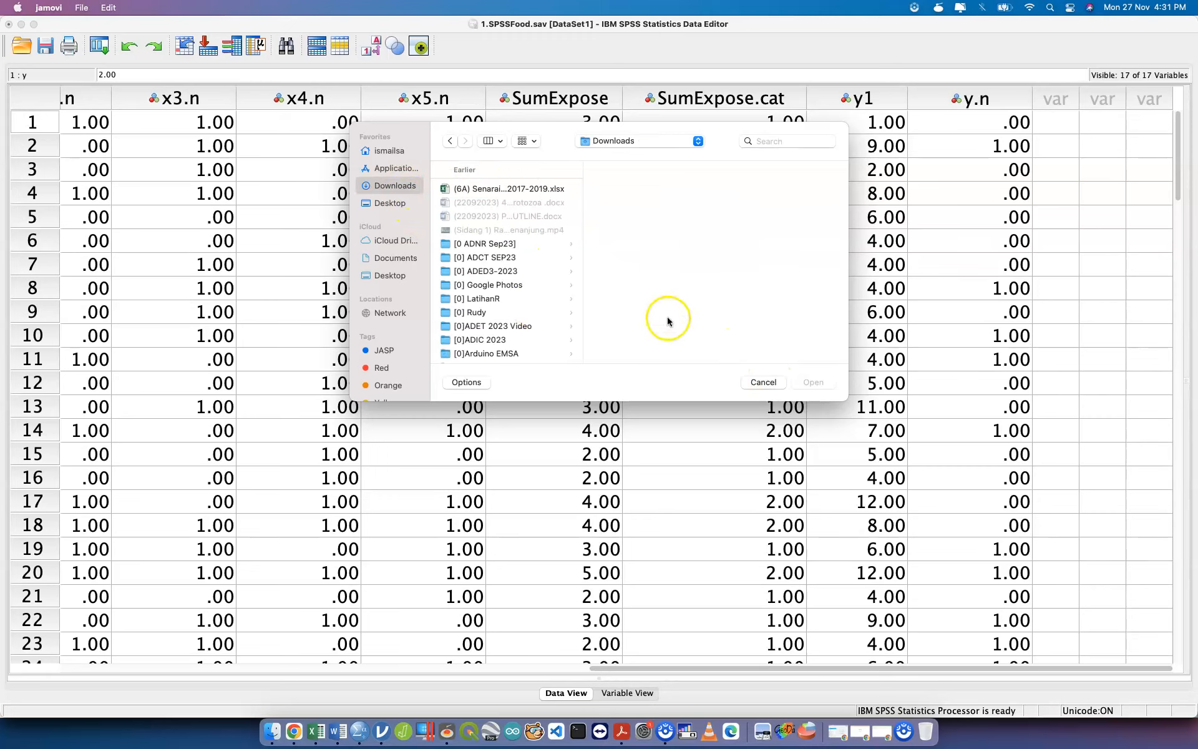
scroll(504, 307, down, 10)
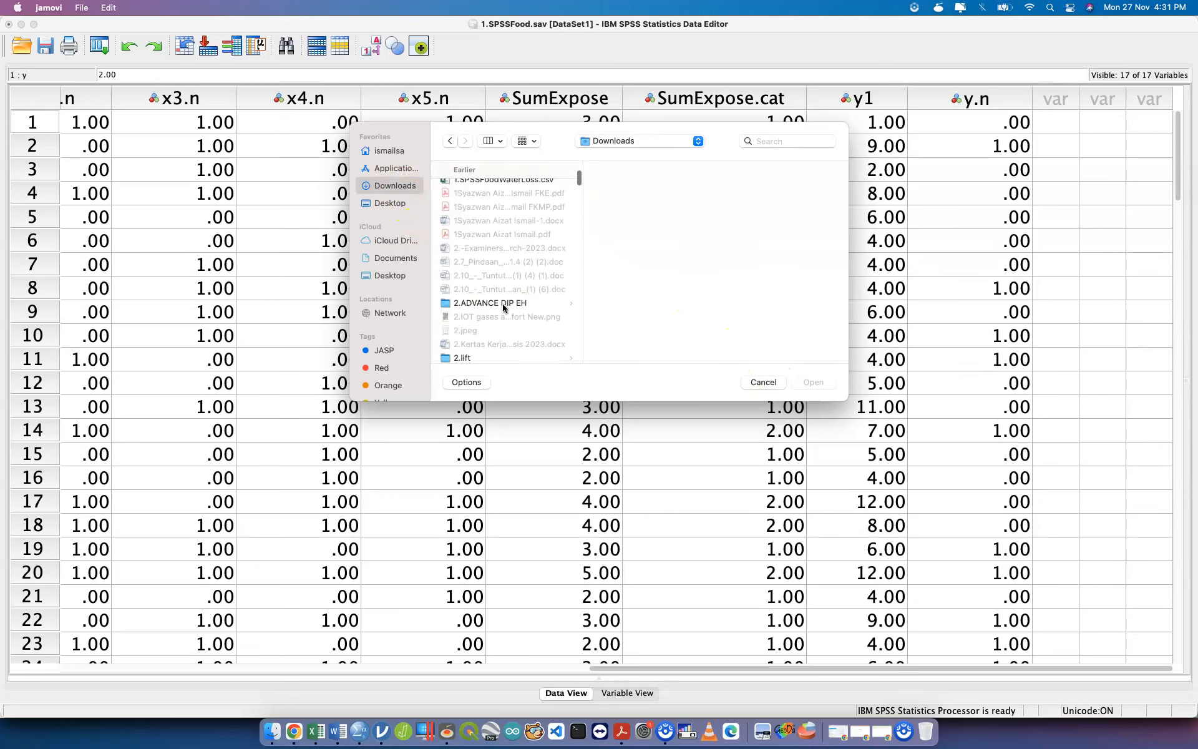
scroll(504, 307, up, 5)
click(495, 299)
scroll(501, 302, up, 1)
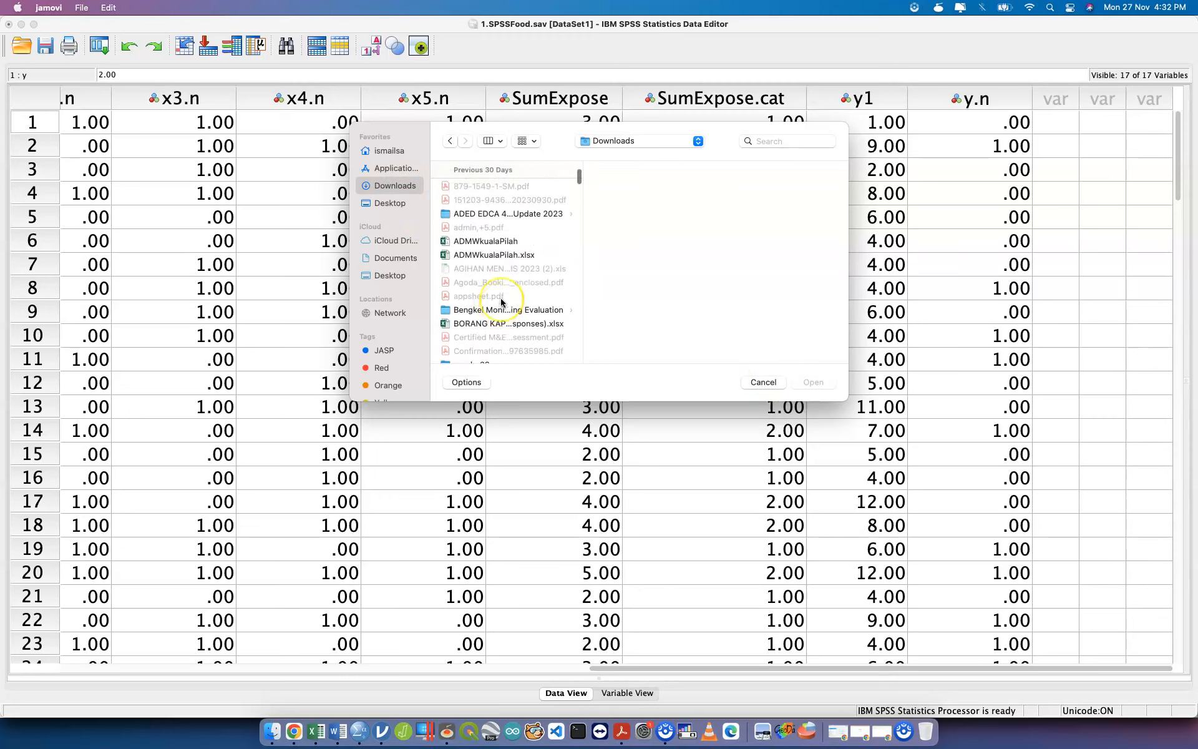
scroll(501, 303, up, 10)
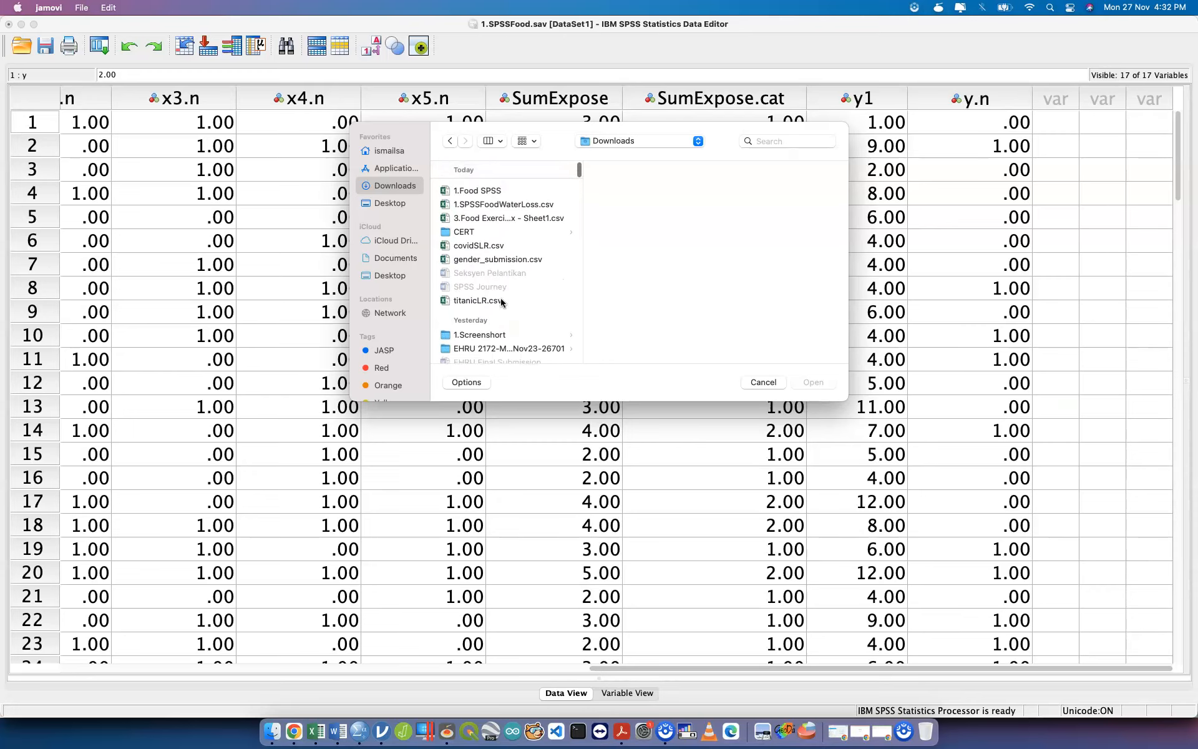
click(493, 214)
scroll(499, 238, down, 10)
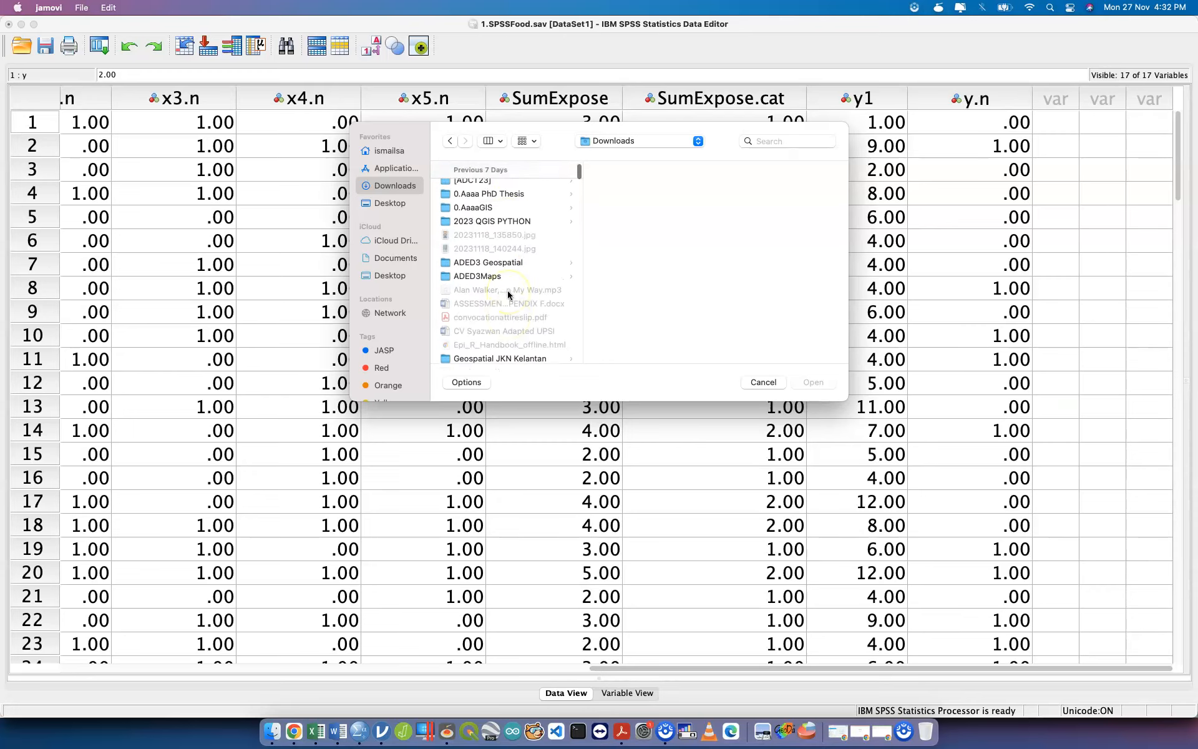
scroll(509, 294, up, 10)
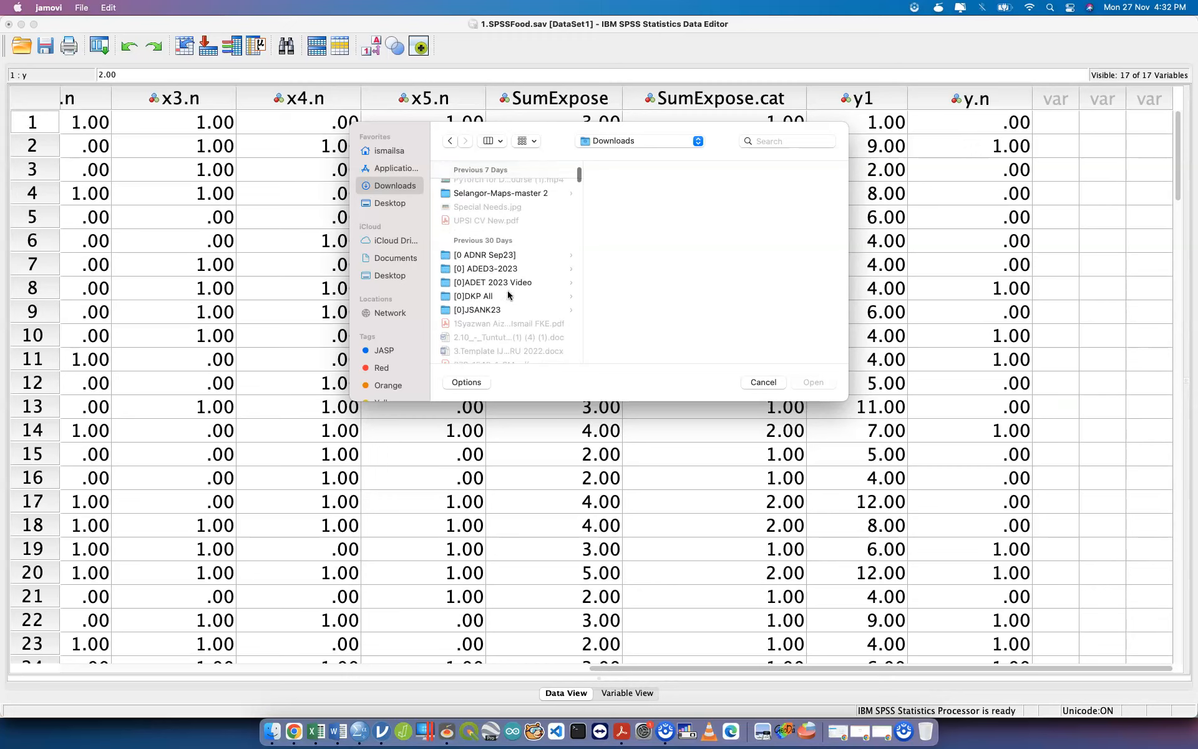
scroll(509, 294, down, 10)
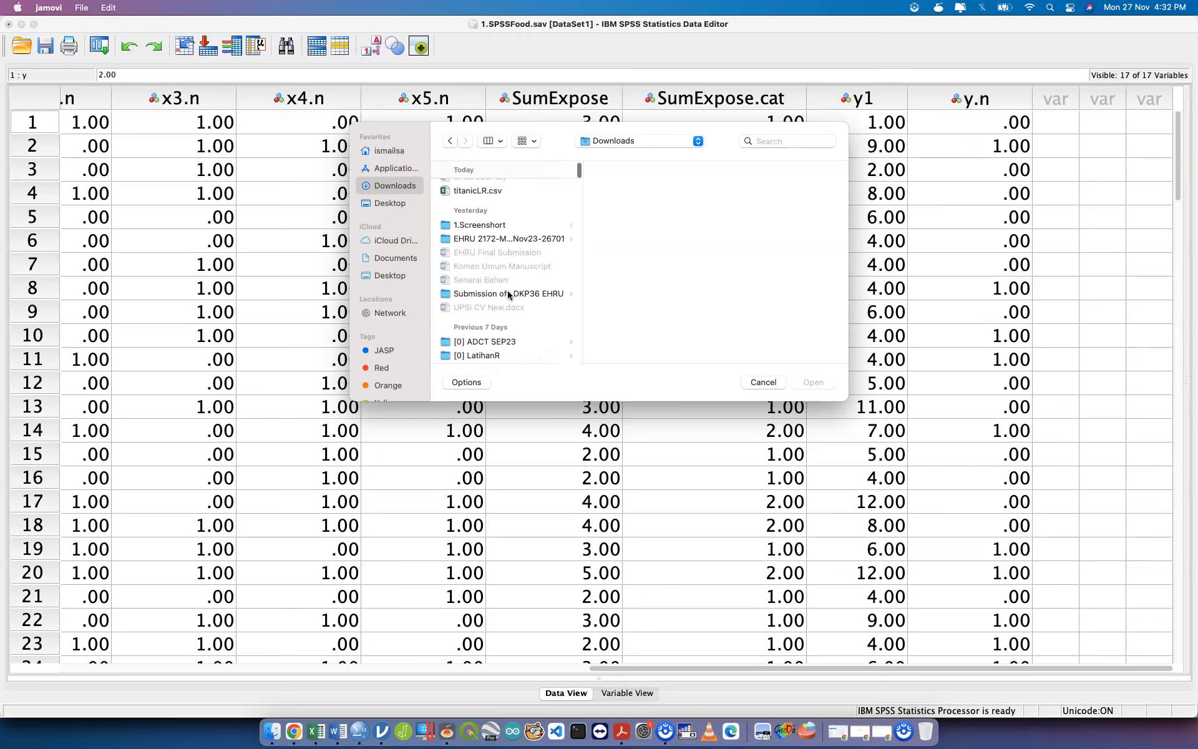
scroll(509, 295, down, 10)
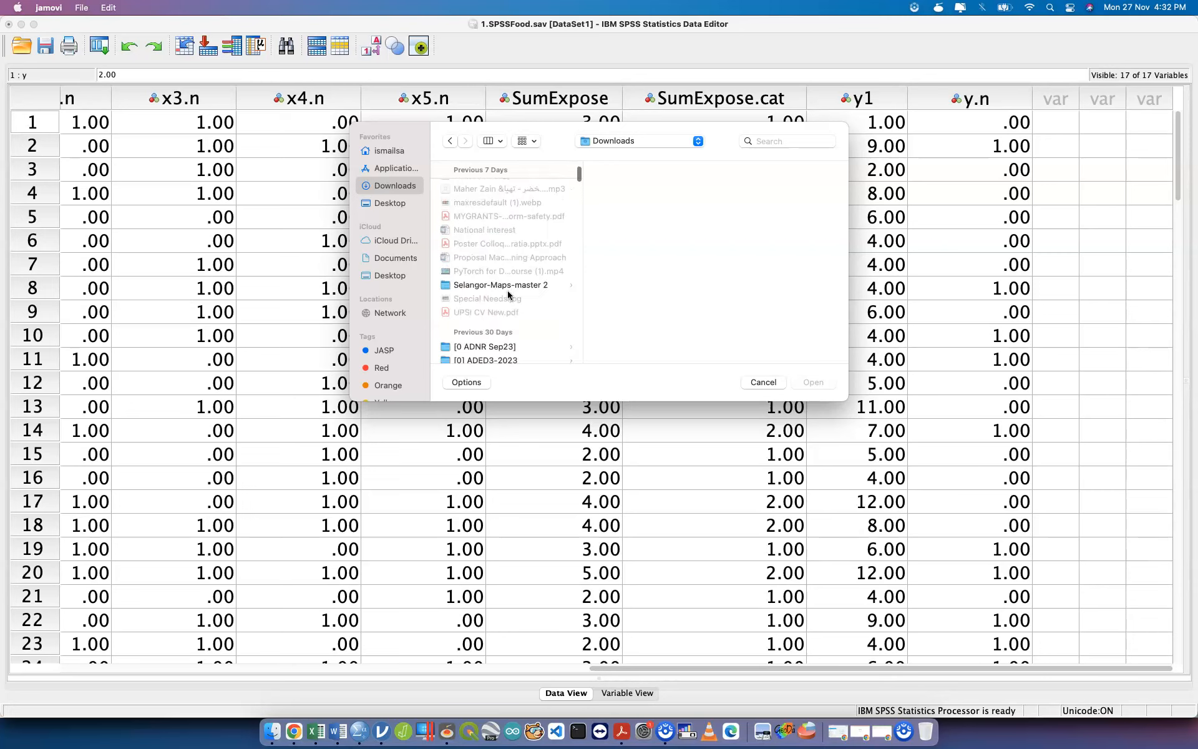
scroll(509, 294, down, 10)
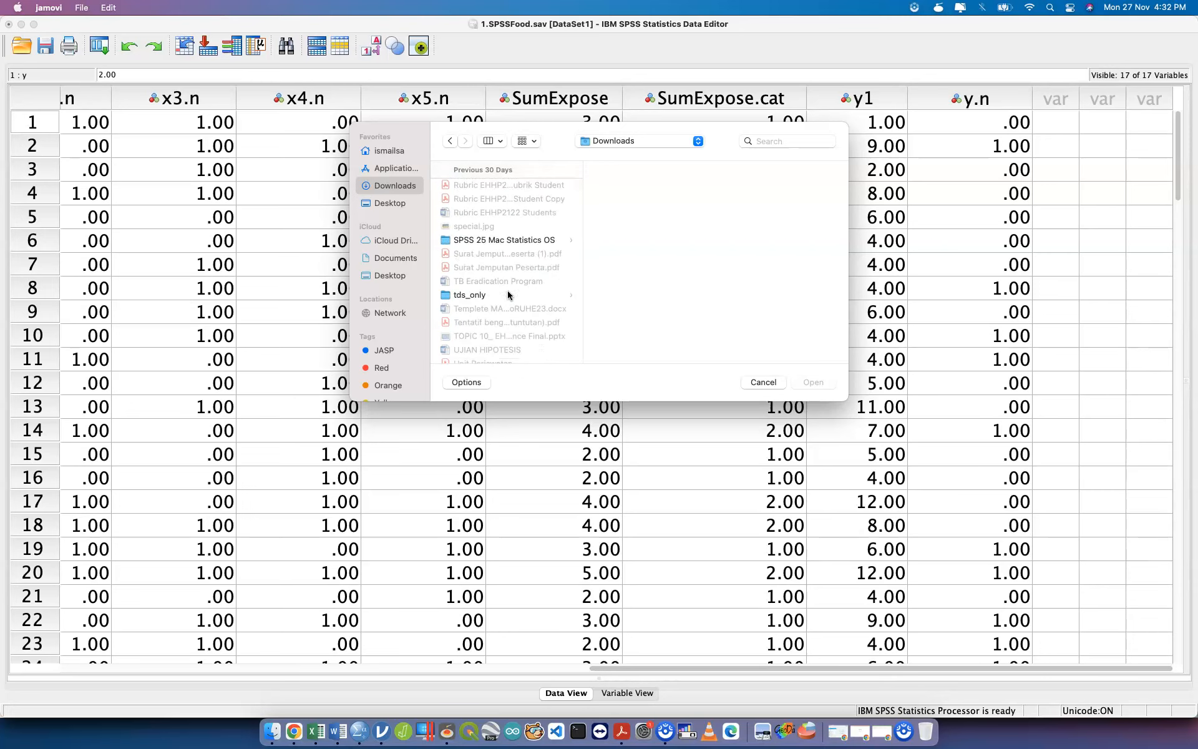
- Locate 1.SPSSFood.sav in the Downloads folder by its name and open it in jamovi
text(1.s)
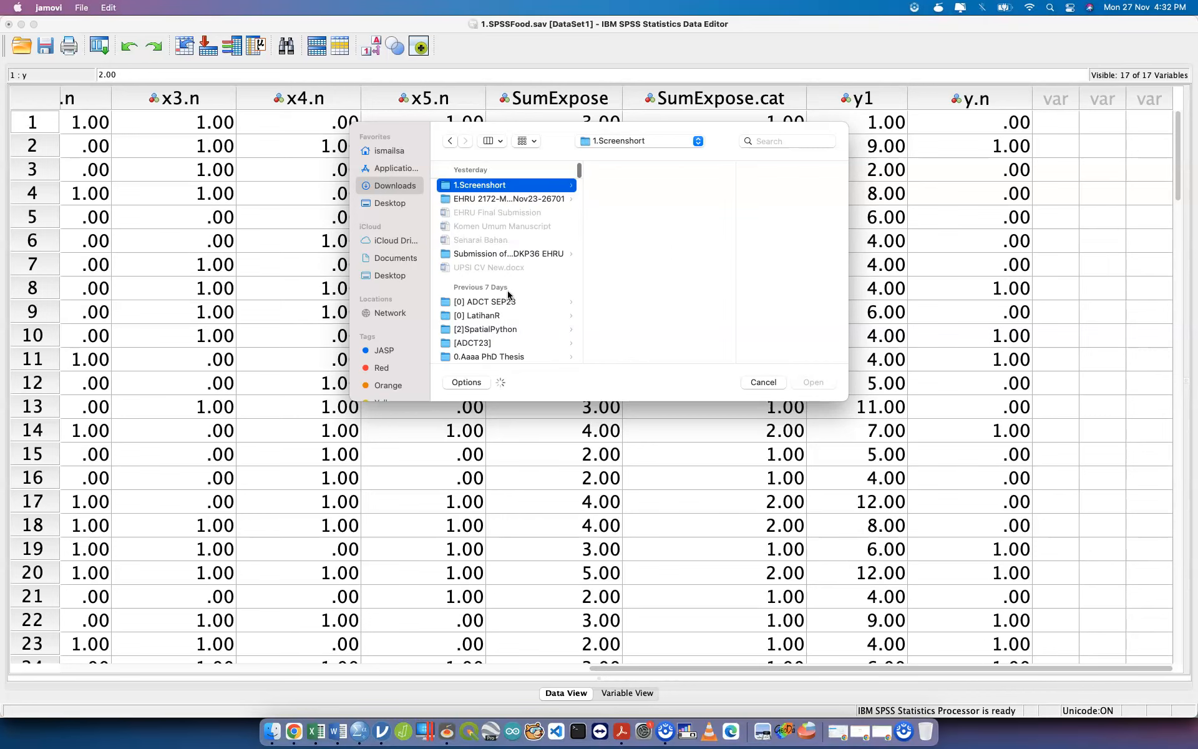
text(1)
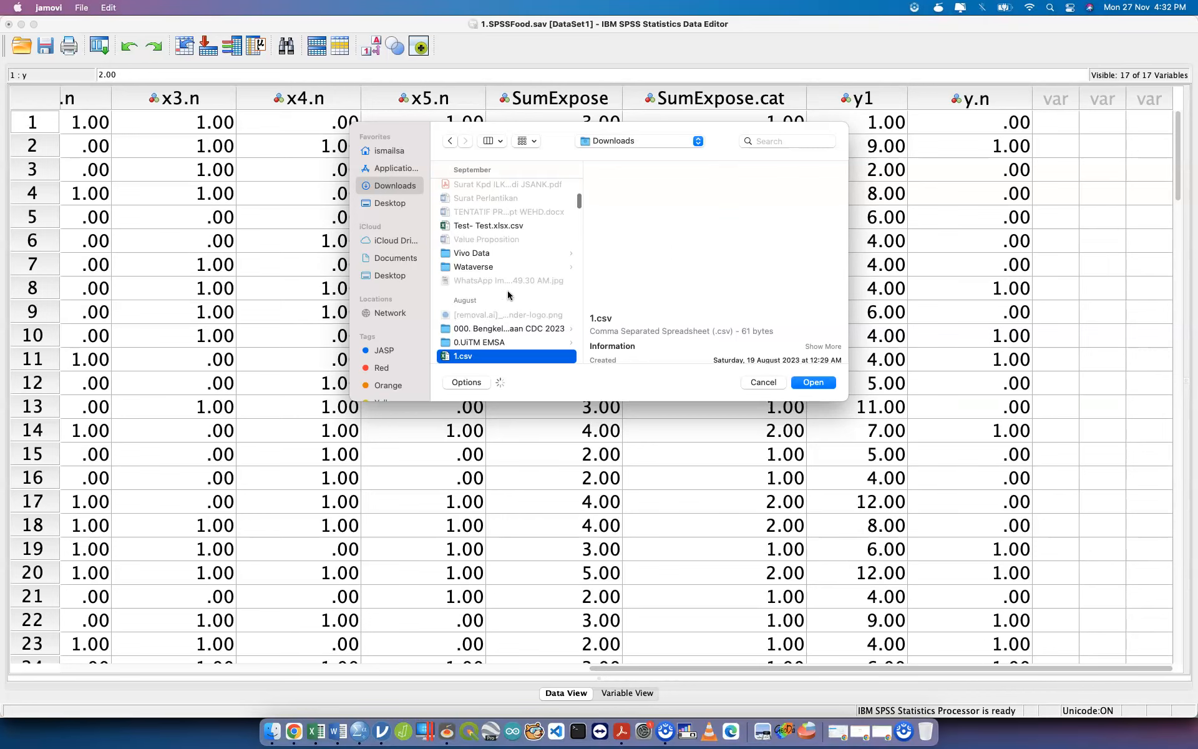
text(.s1.sp)
click(797, 141)
click(509, 359)
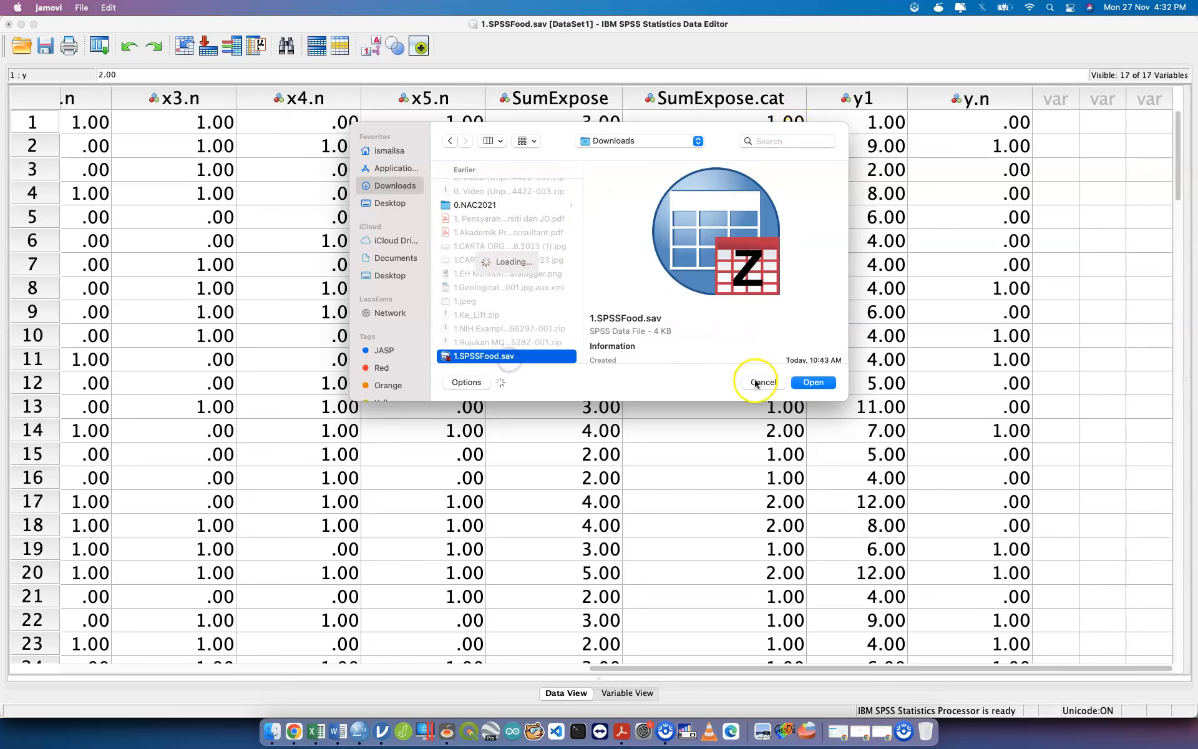
click(797, 380)
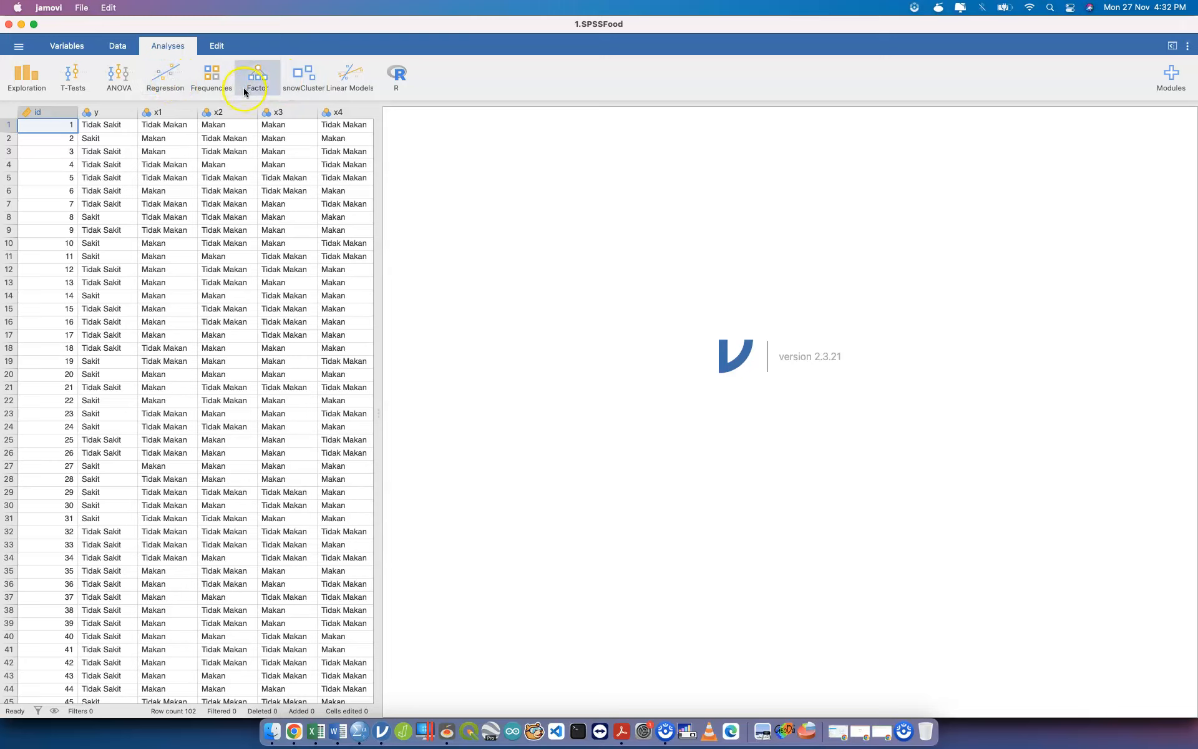
- Create an independent samples contingency table with x1 as rows and y as columns
click(225, 83)
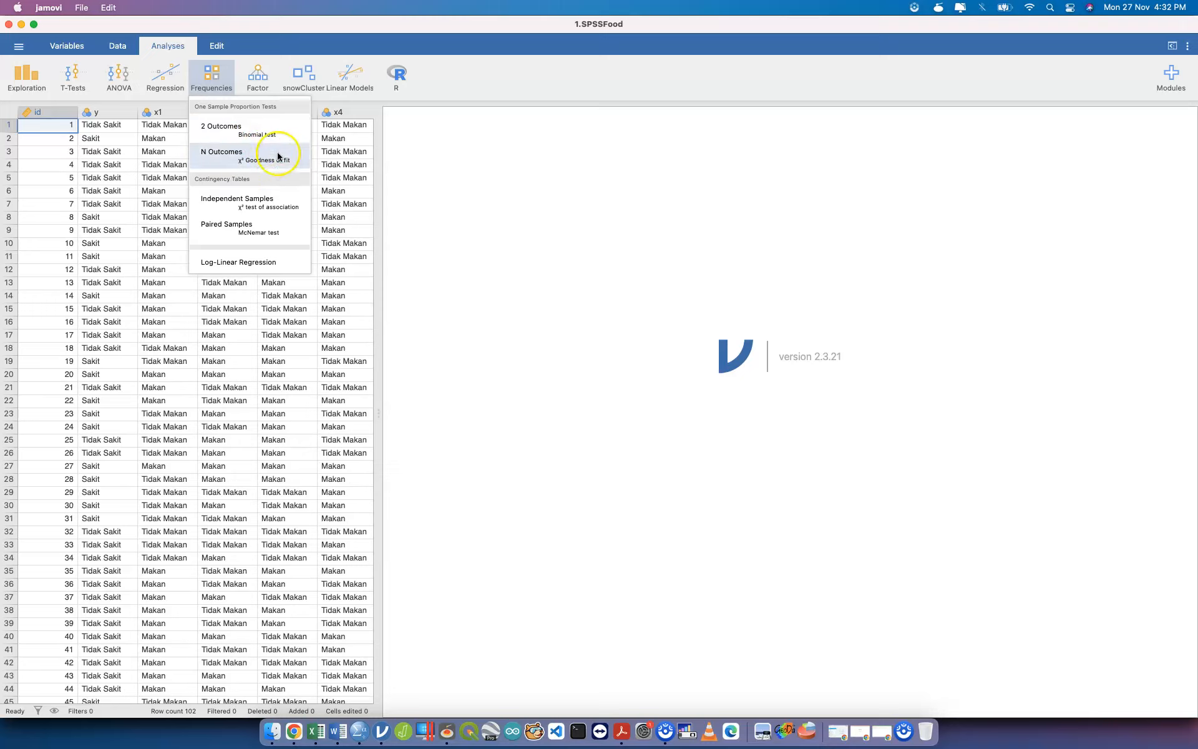
click(291, 207)
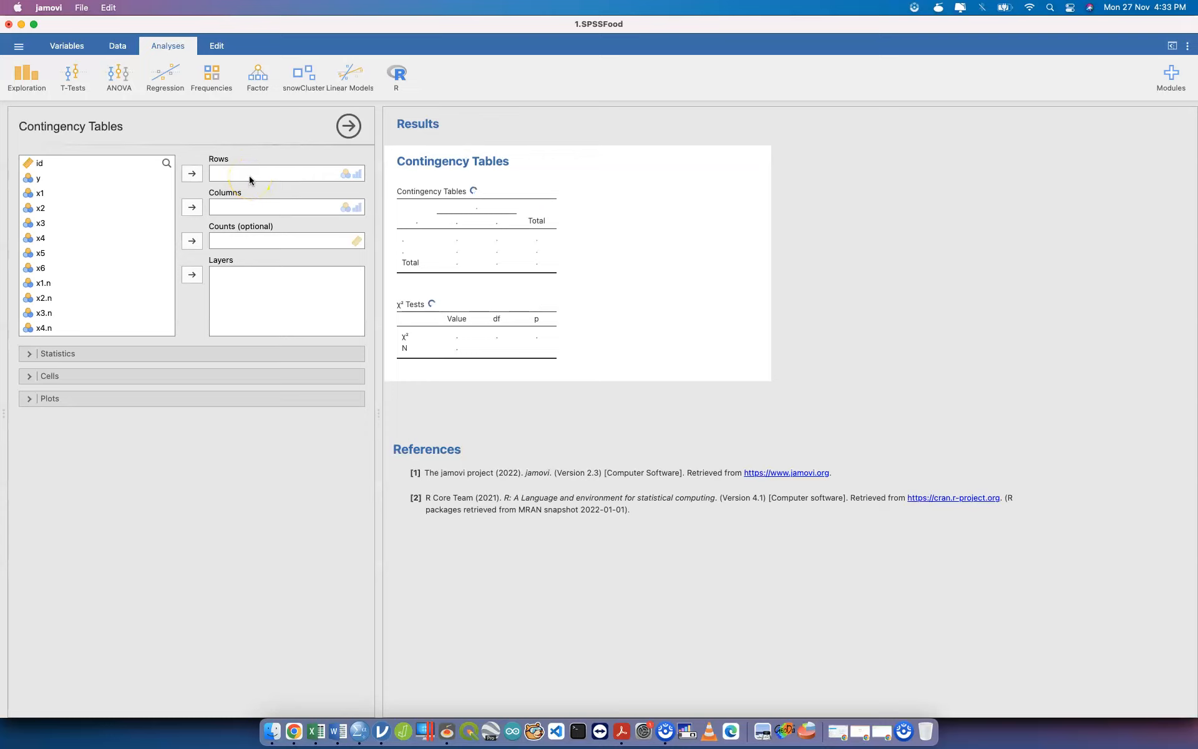
click(67, 182)
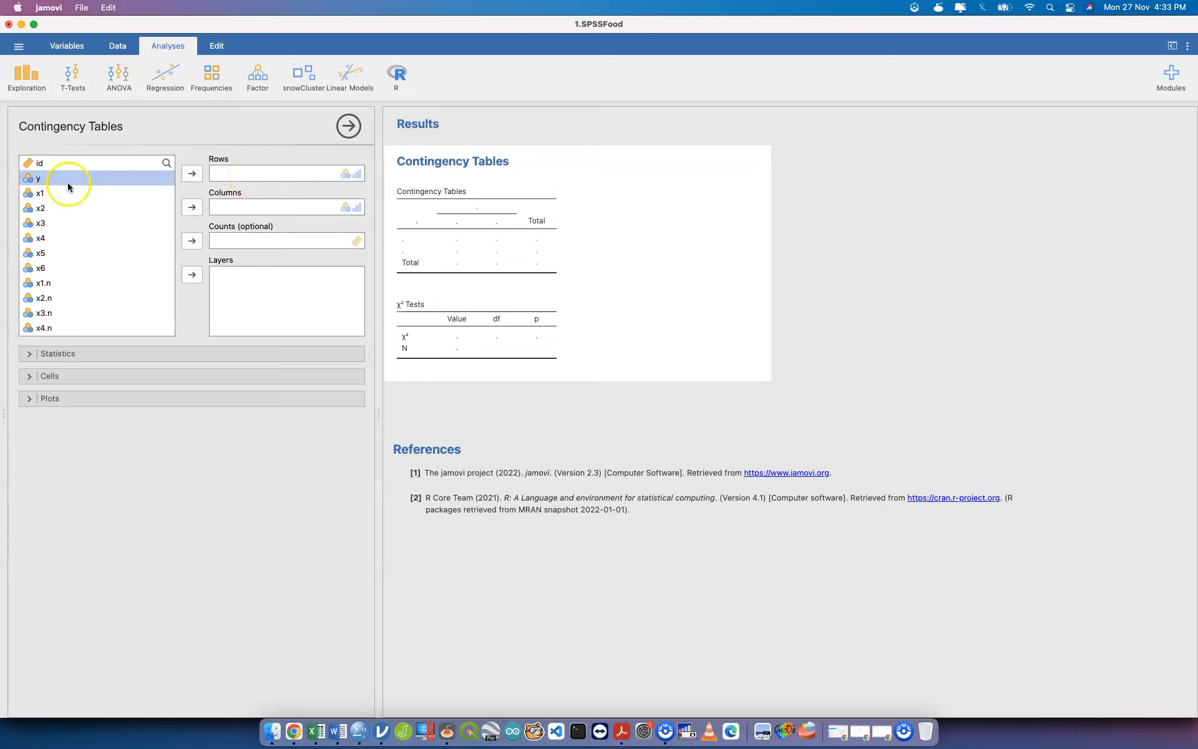
click(189, 207)
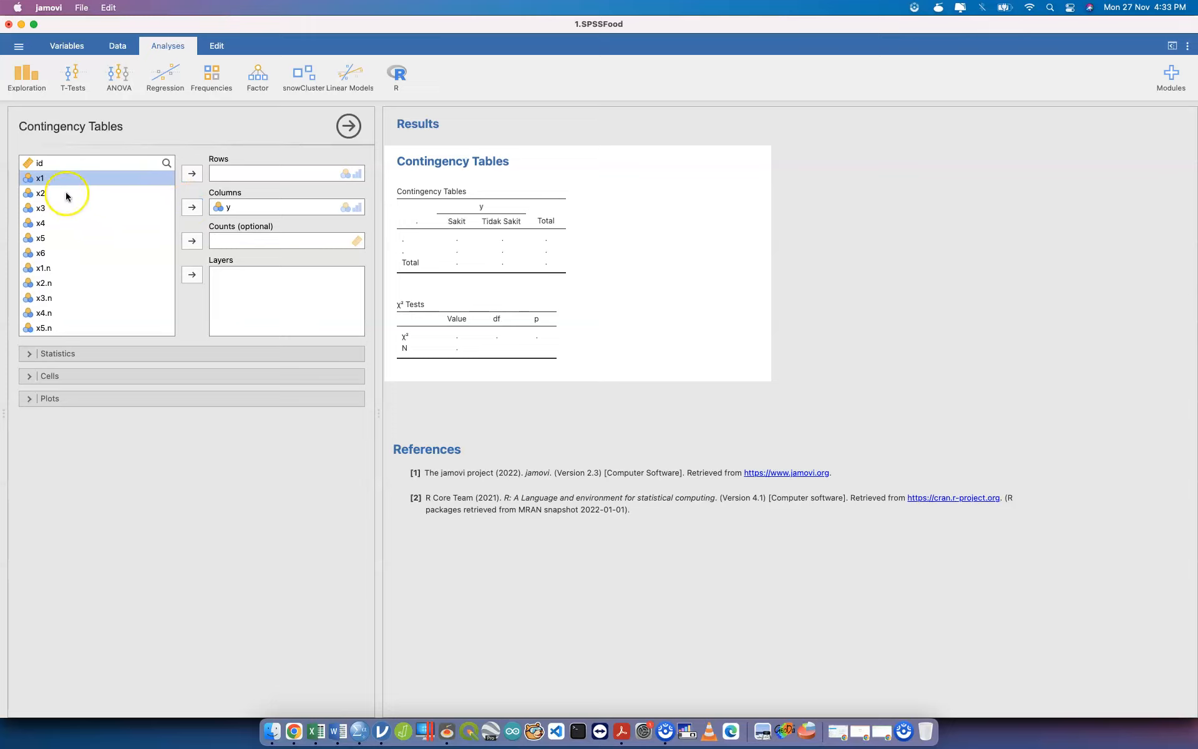
click(198, 172)
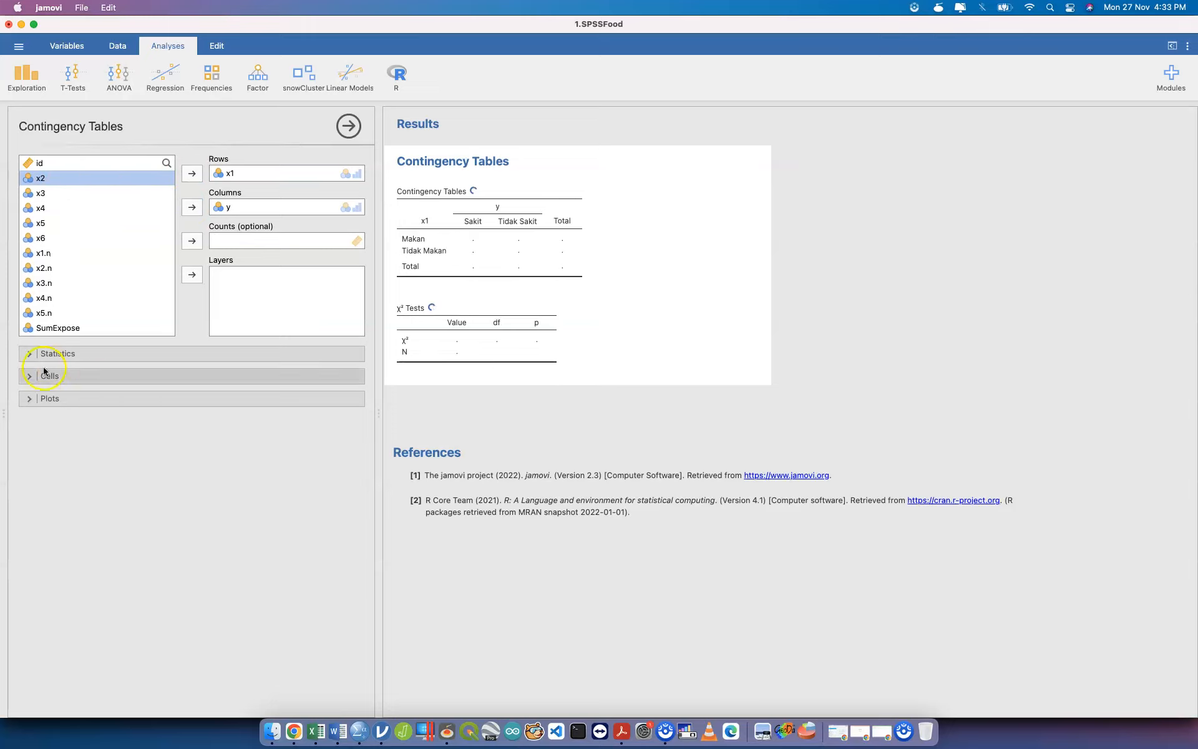
- Add the relative risk and odds ratio to the contingency table's comparative measures
click(29, 353)
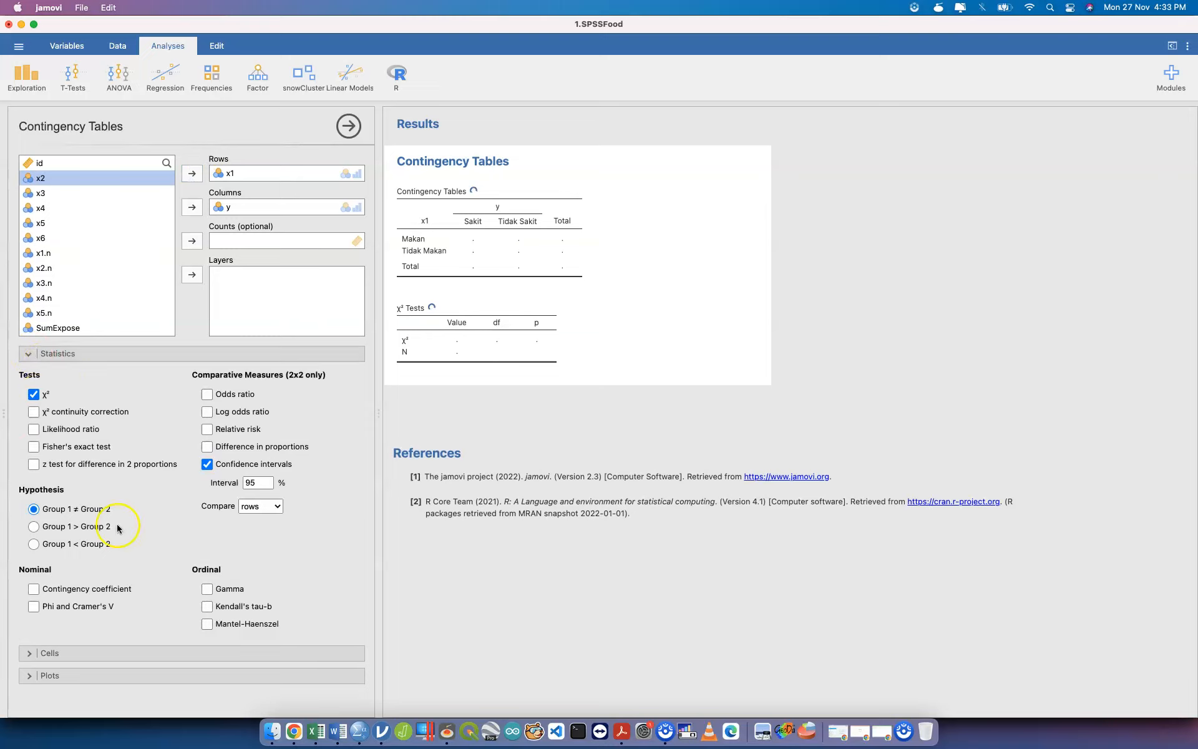
click(206, 430)
click(208, 395)
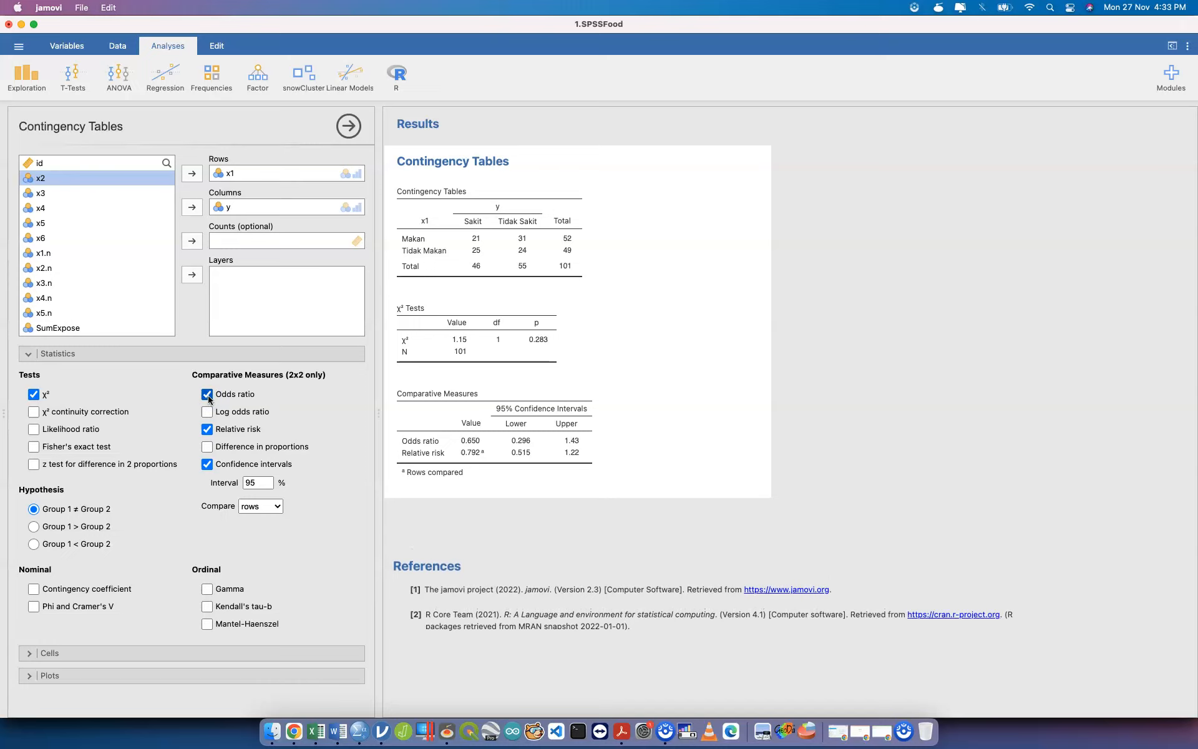
right_click(481, 253)
click(509, 257)
click(643, 265)
click(227, 172)
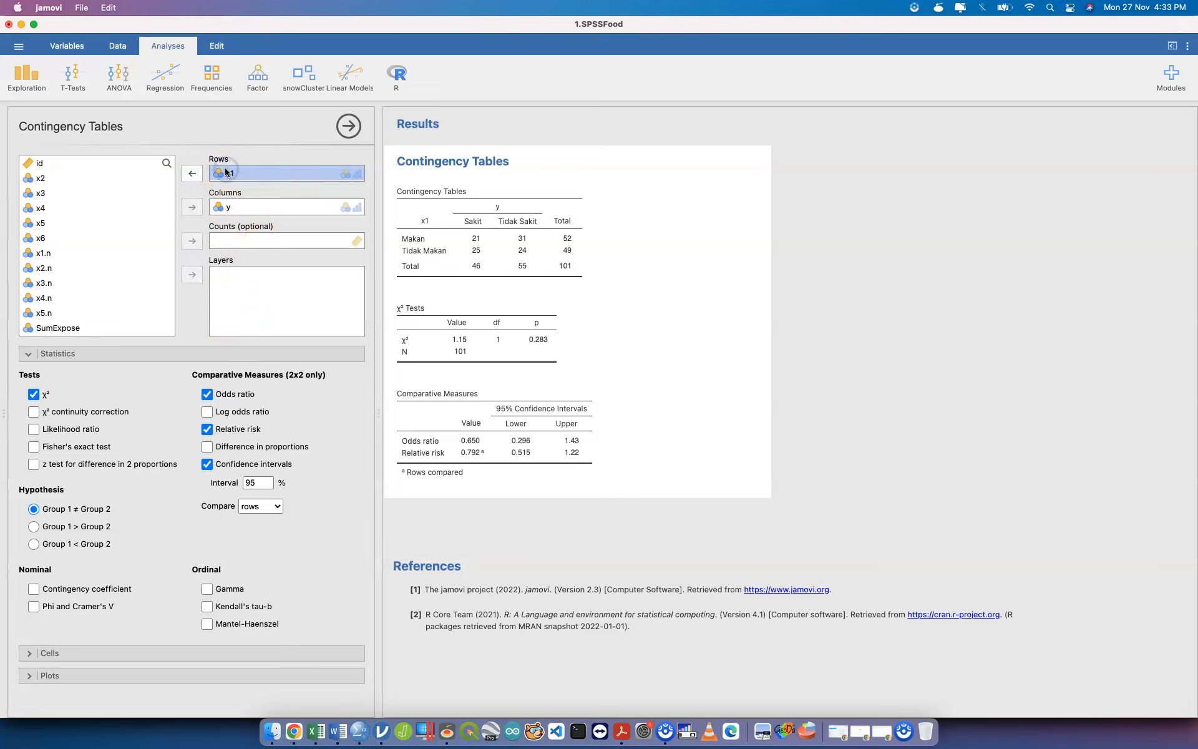
- Turn on syntax mode so the results include the R code of each analysis
click(1187, 49)
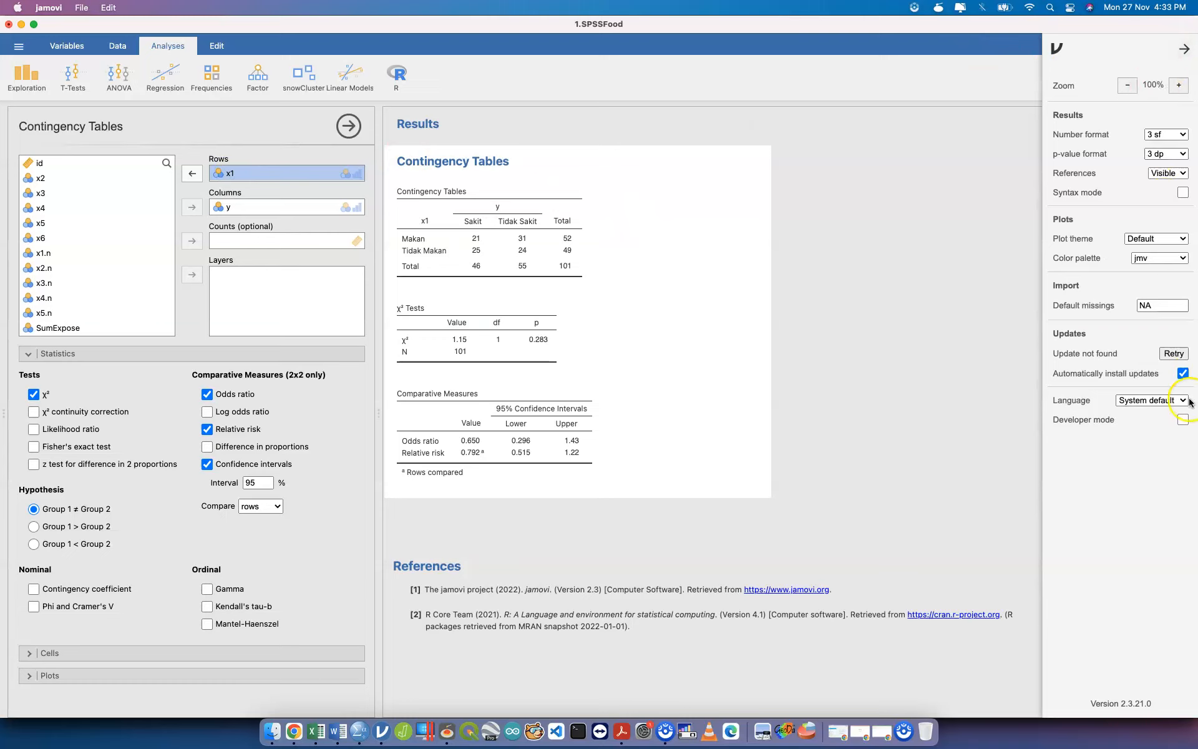
click(1184, 193)
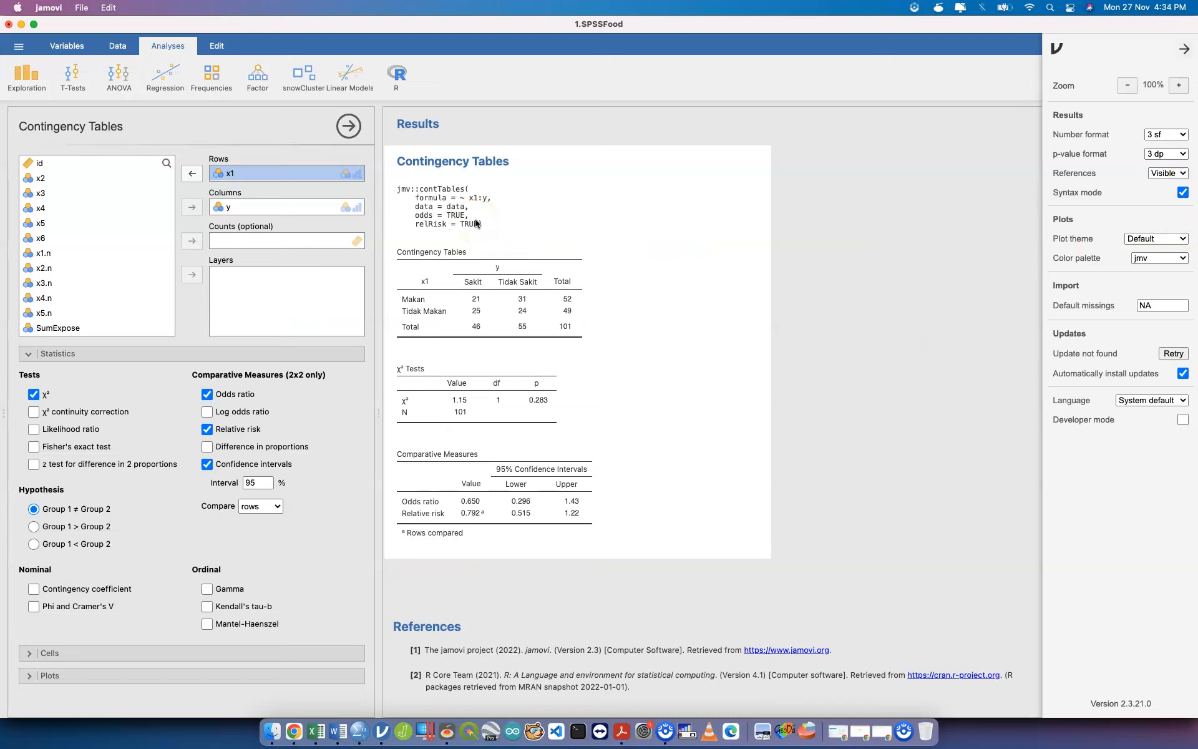
- Add a bar plot to the x1 by y contingency table and review the tables and plot
click(75, 652)
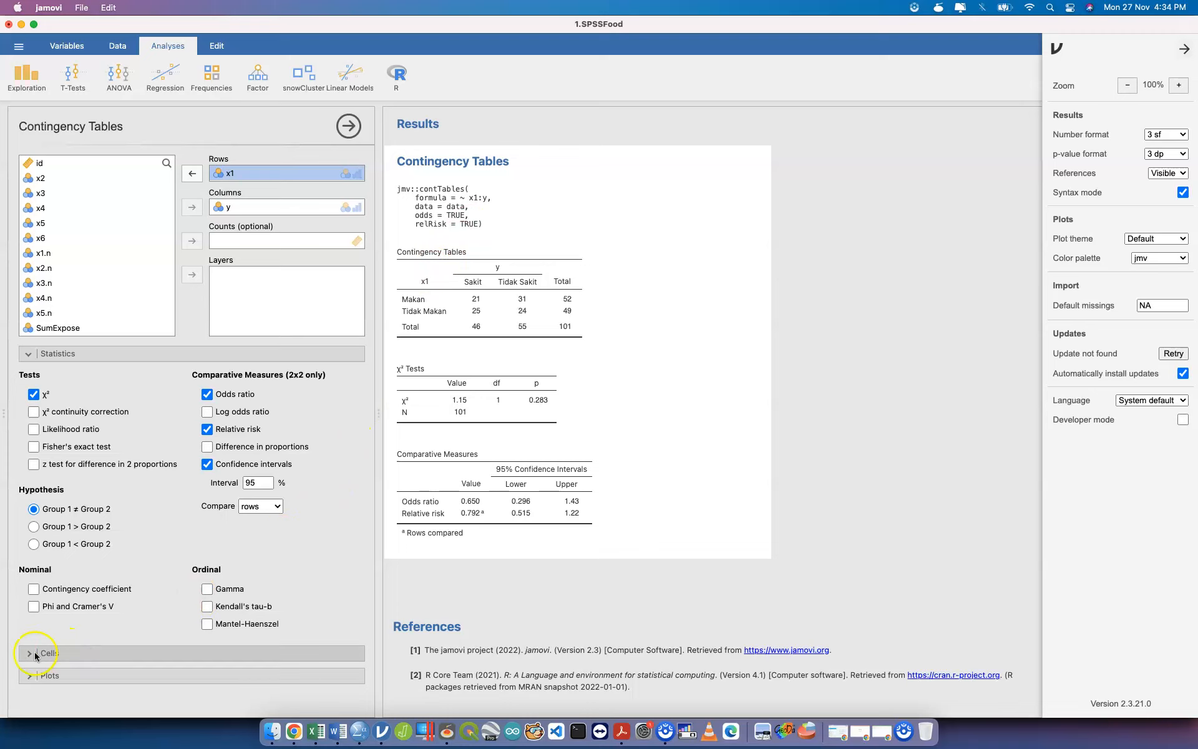
click(34, 695)
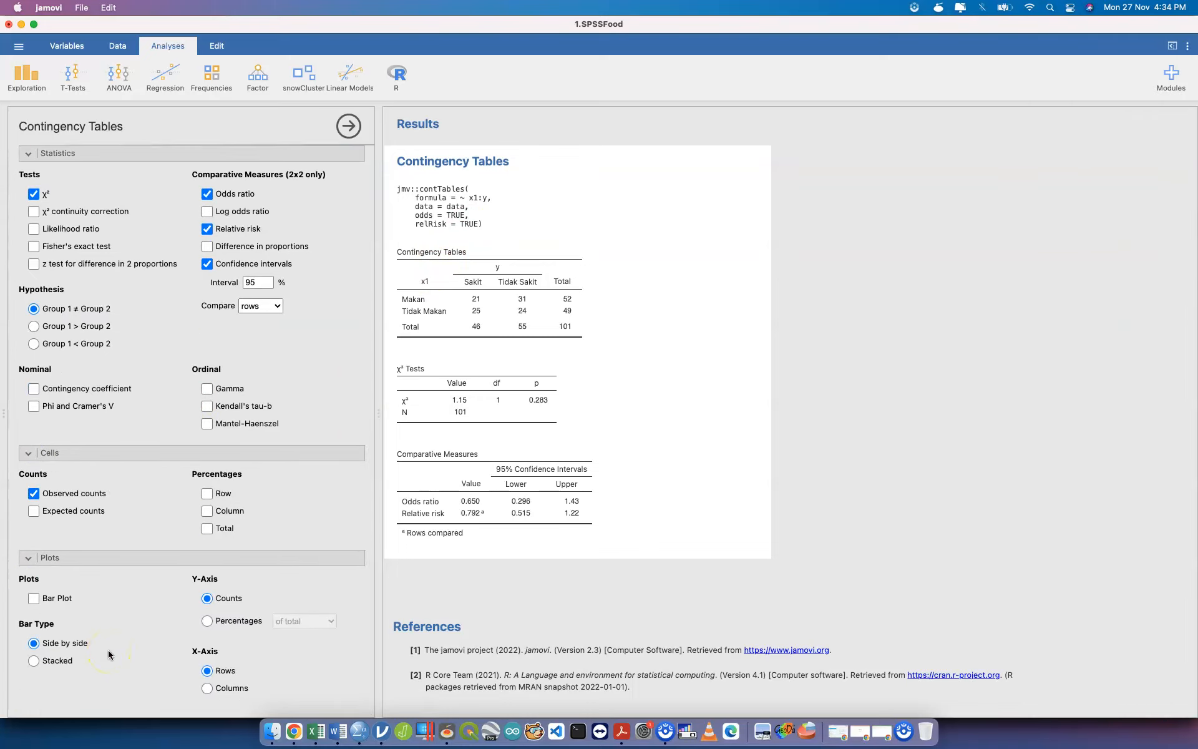
click(53, 600)
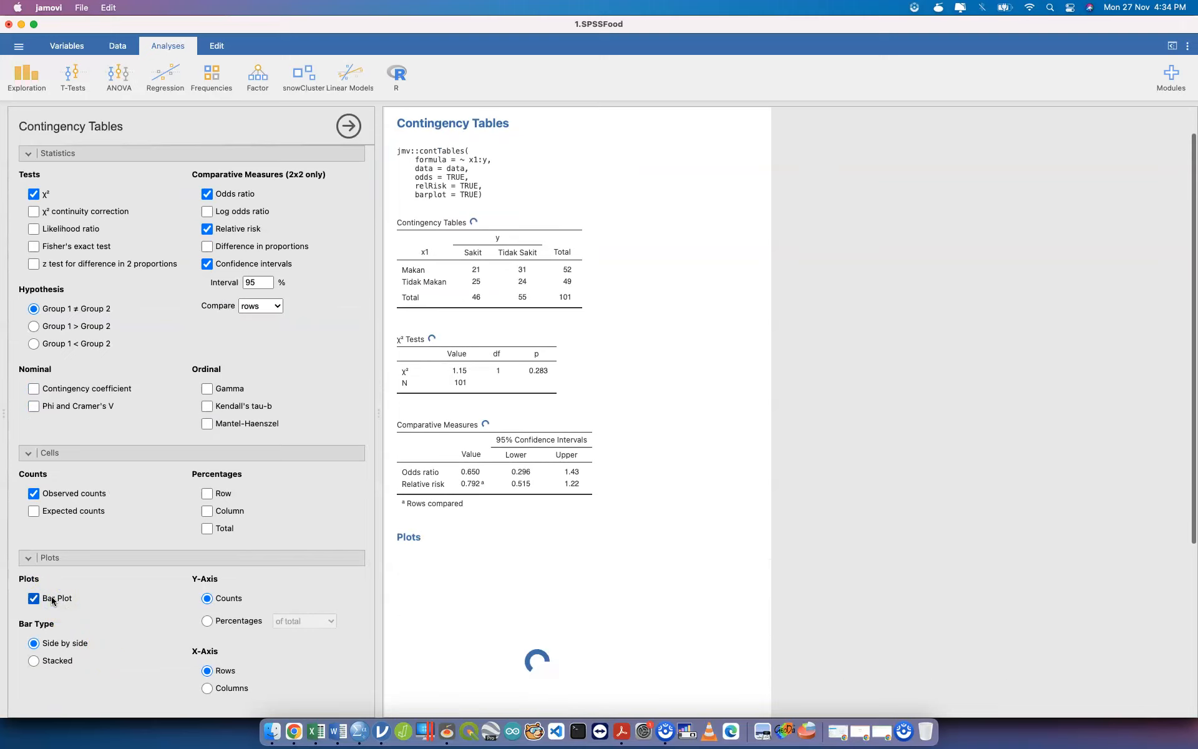
scroll(409, 595, down, 2)
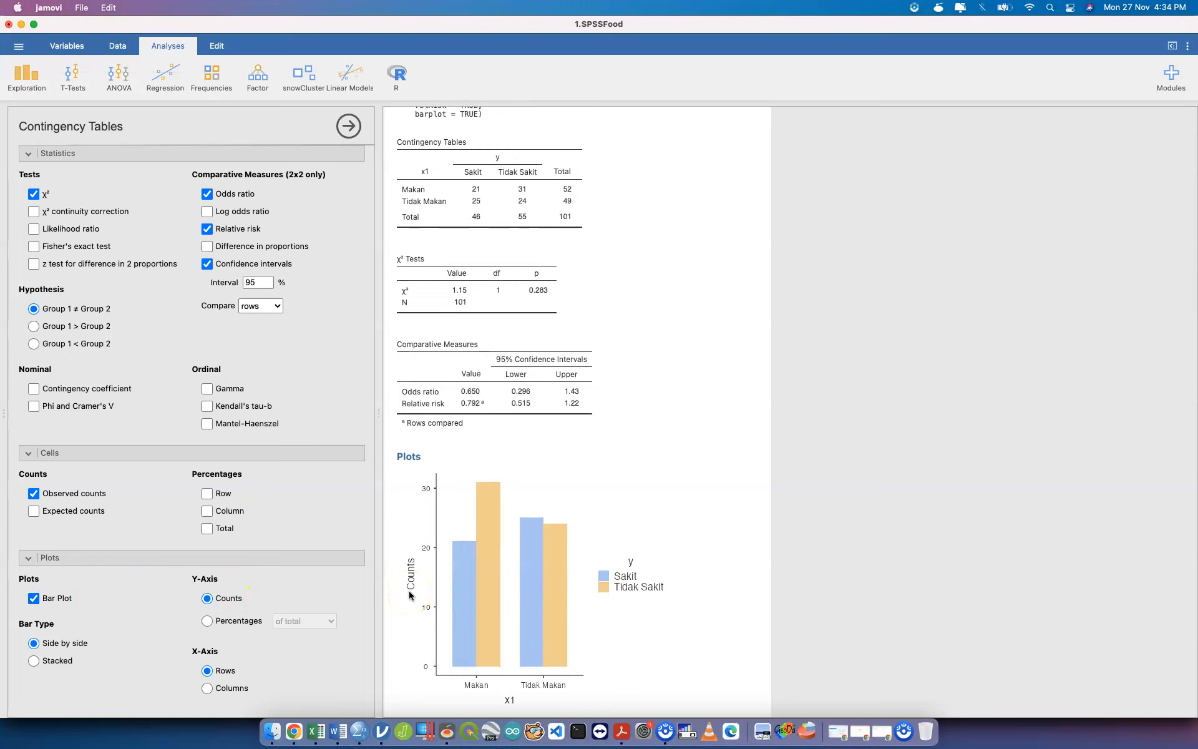
scroll(436, 520, up, 3)
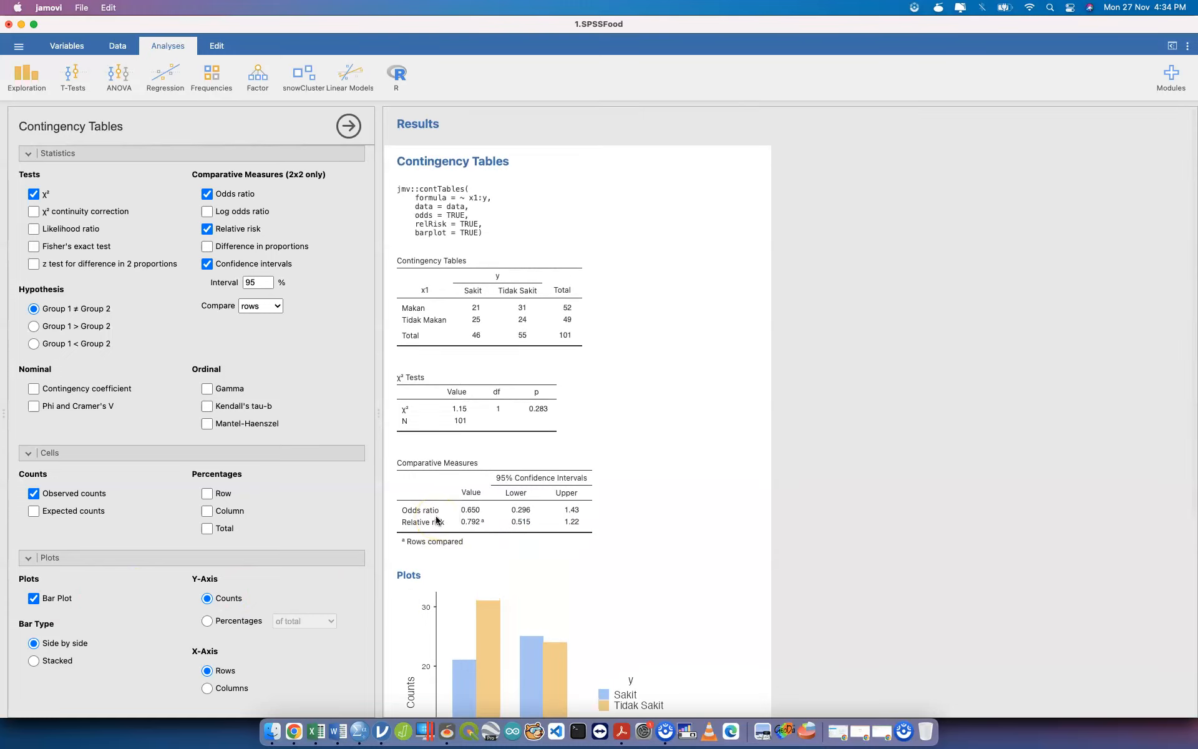
scroll(437, 520, down, 5)
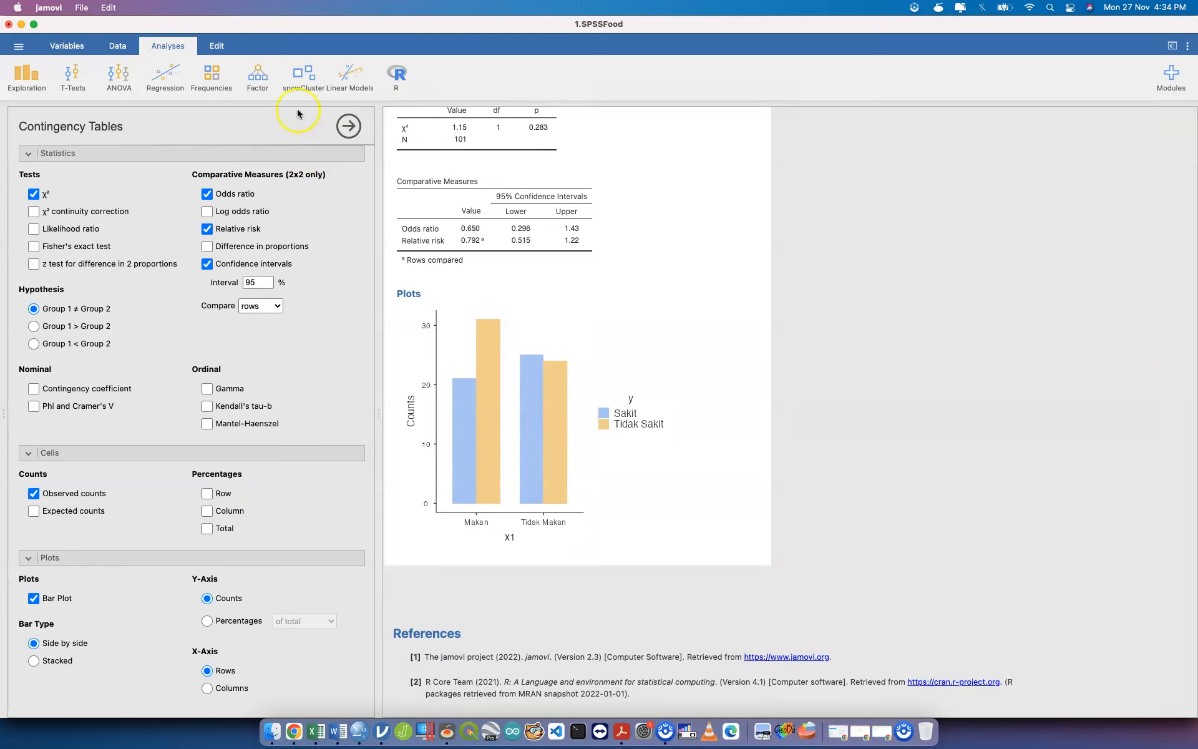
- Start an ordinal logistic regression and assign y as its dependent variable
click(167, 76)
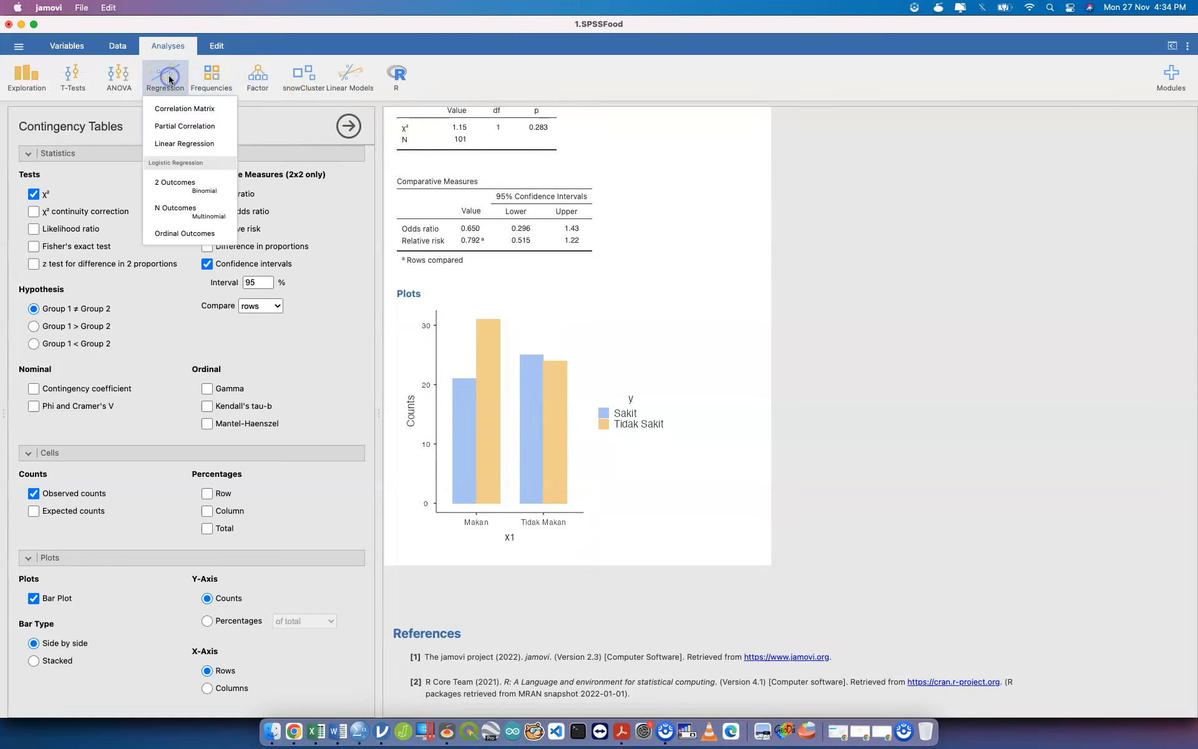
click(211, 234)
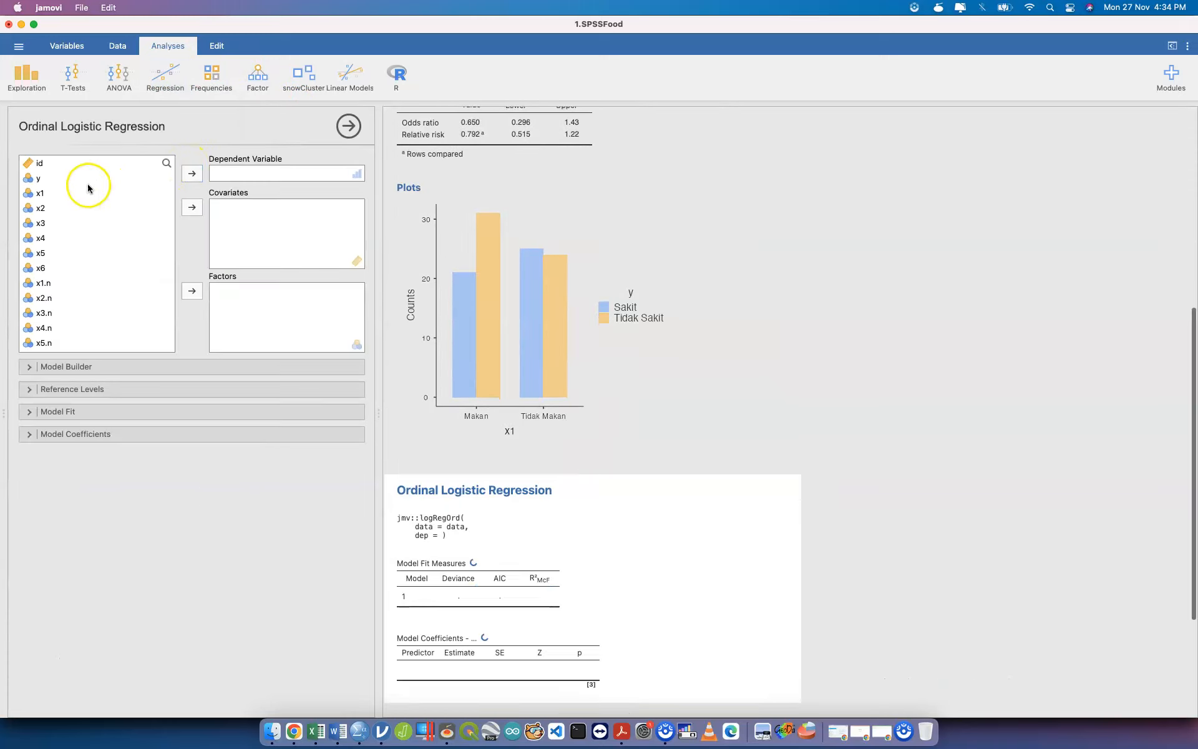
click(83, 181)
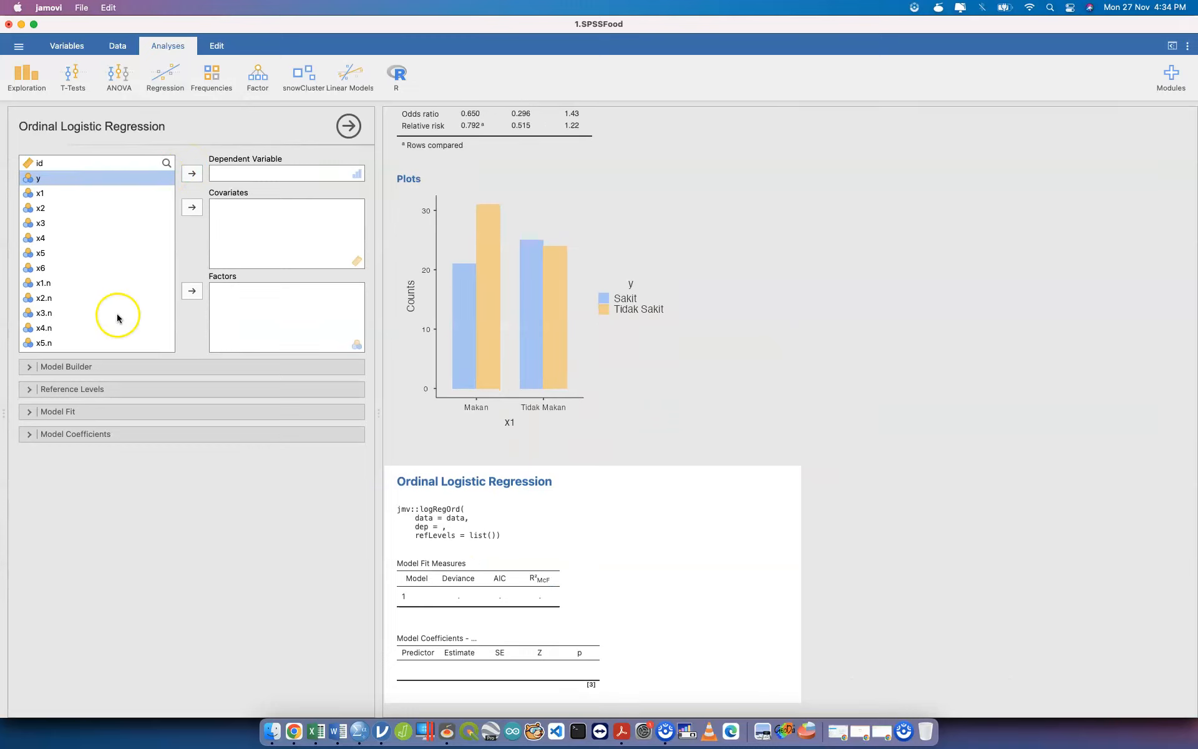
scroll(109, 315, down, 3)
click(99, 342)
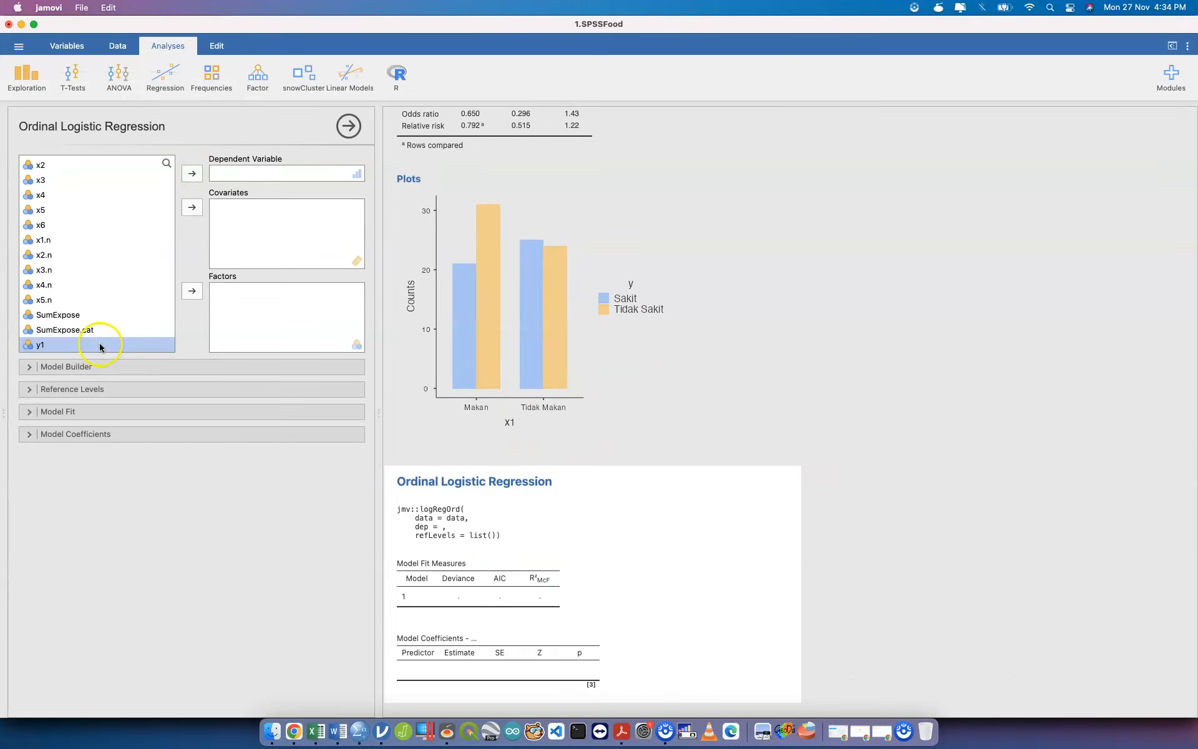
scroll(91, 266, up, 2)
scroll(91, 266, down, 2)
scroll(103, 306, up, 3)
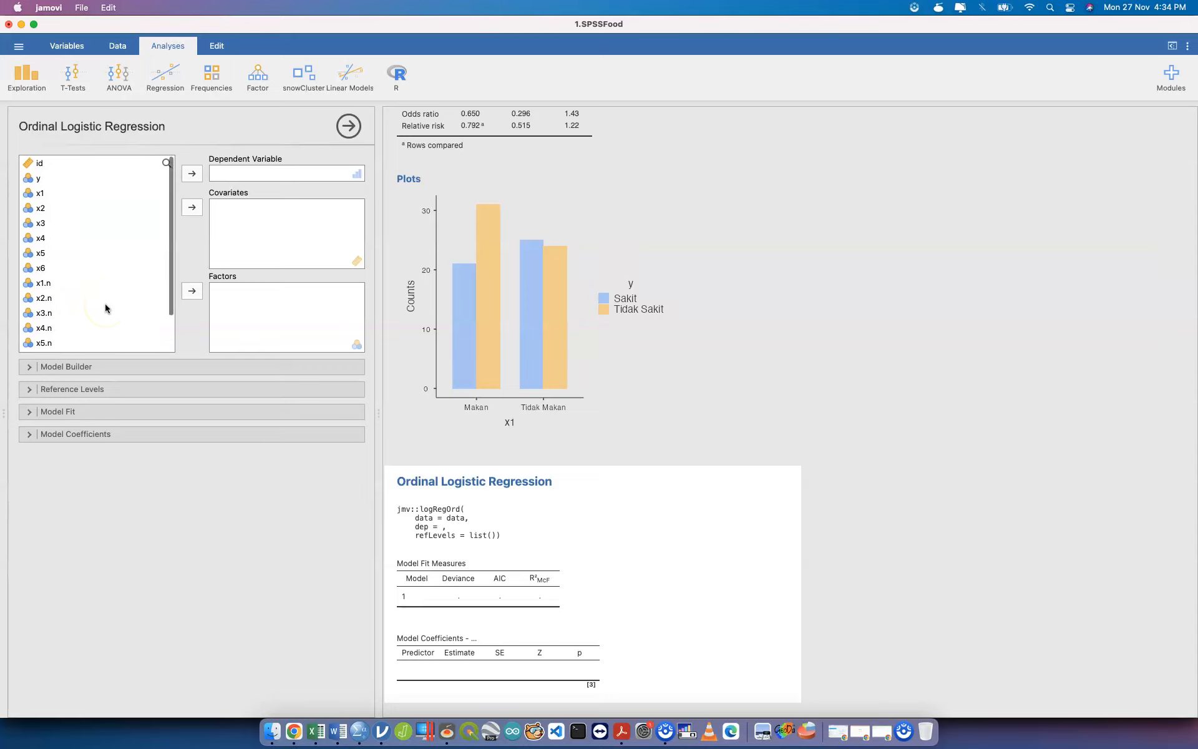
click(81, 183)
click(192, 173)
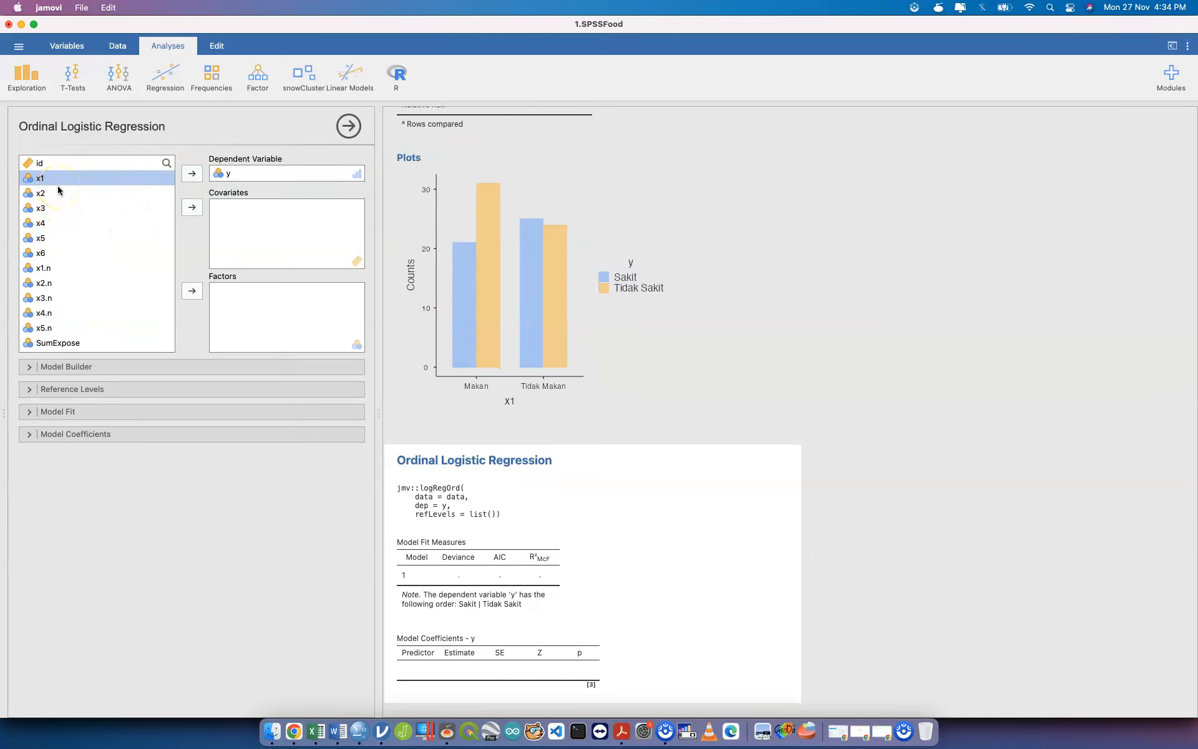
- Add x1, x2, x3, x4 and x5 as covariates of the ordinal logistic regression
click(192, 206)
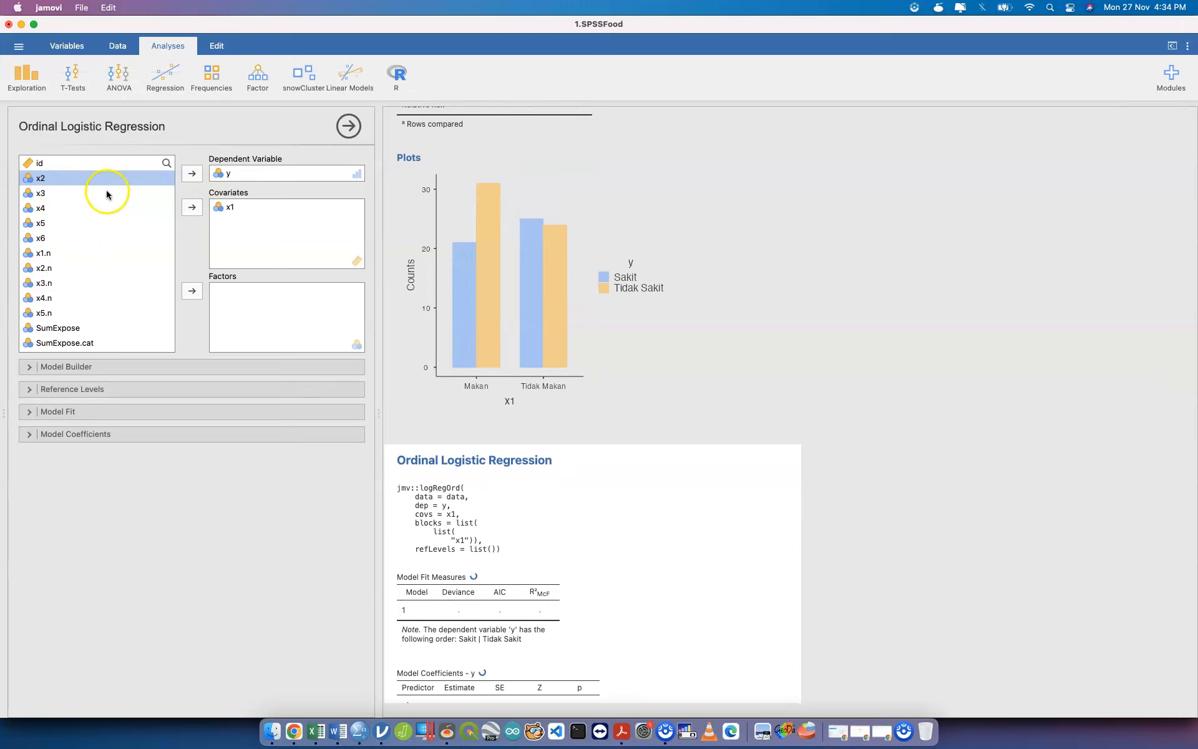
shift+click(107, 235)
shift+click(104, 228)
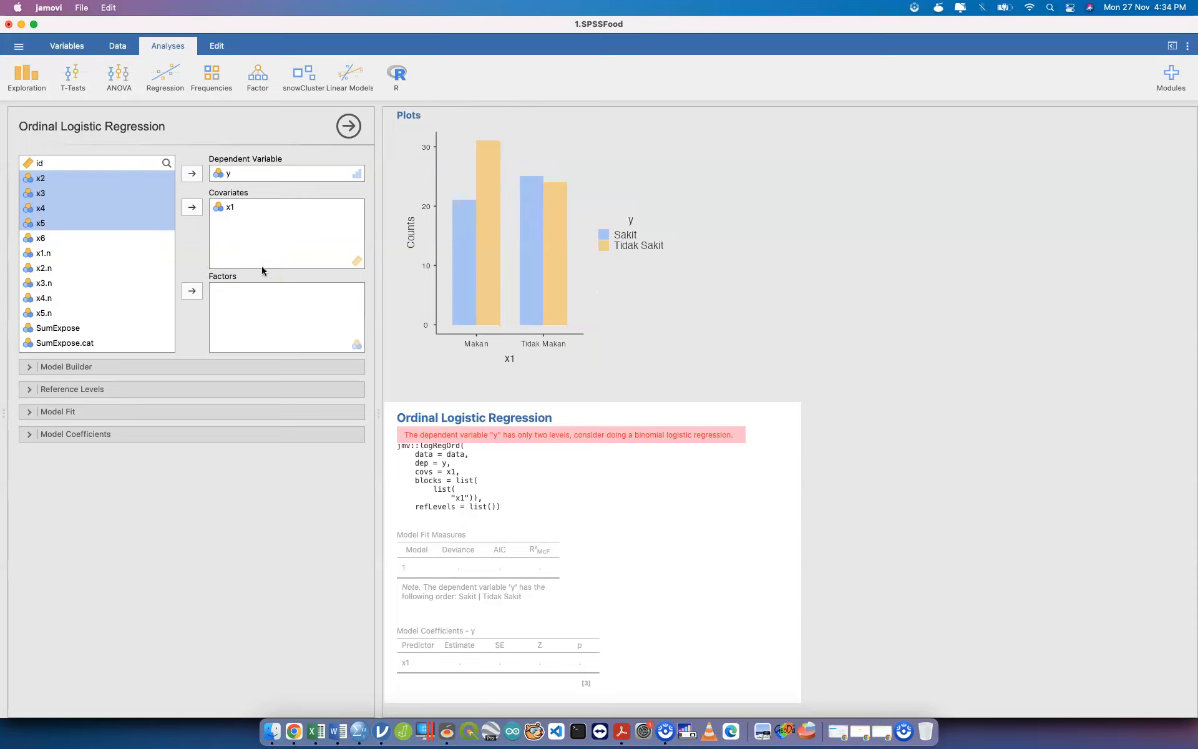
click(191, 207)
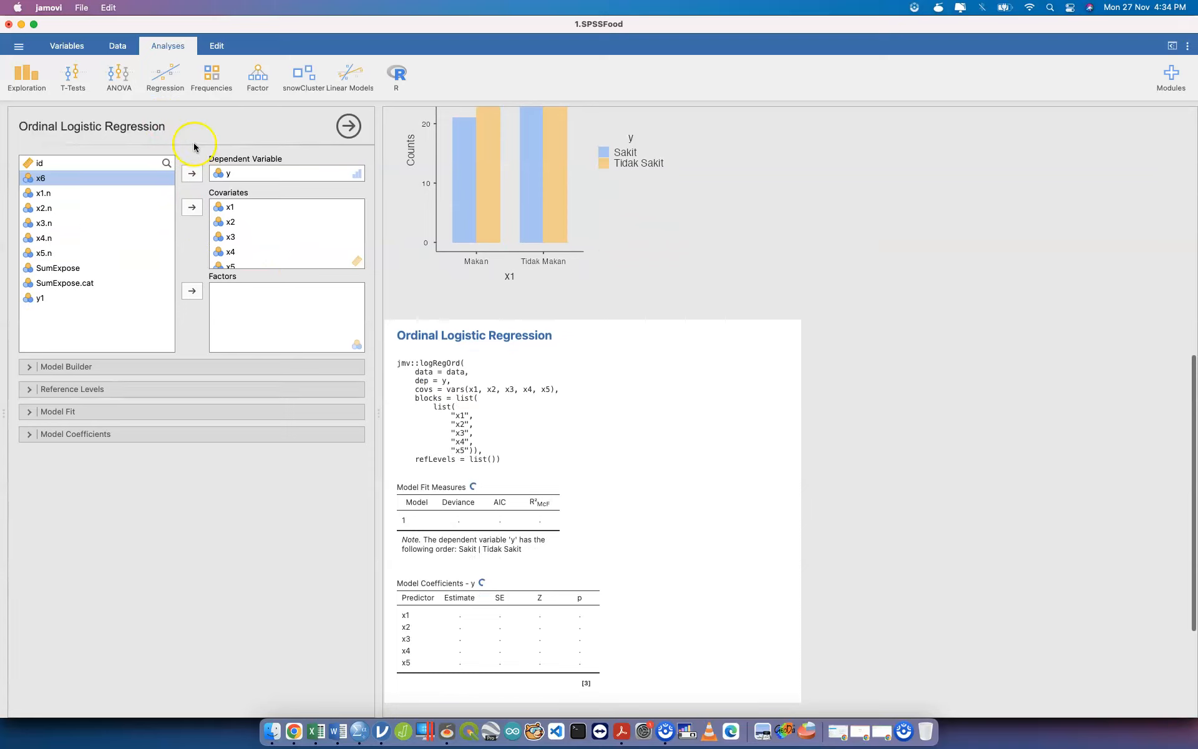
- Start a binomial logistic regression with y as the dependent variable and x1 to x5 as covariates
click(161, 74)
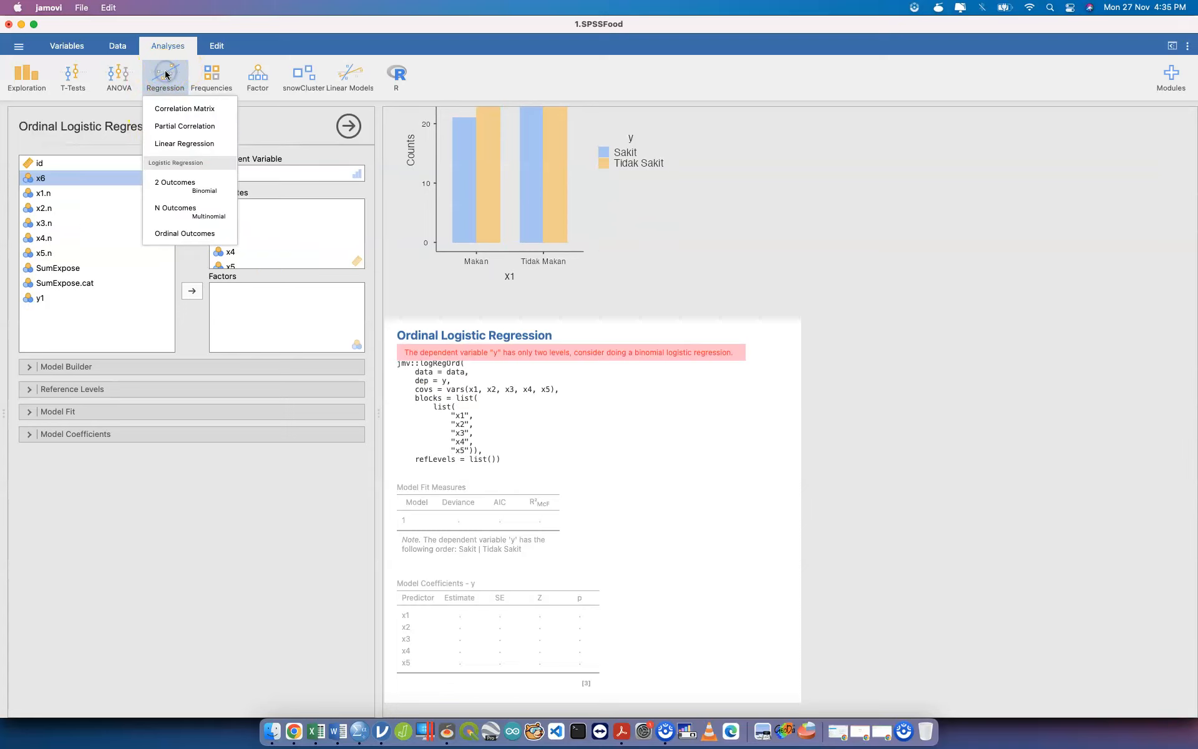
click(204, 190)
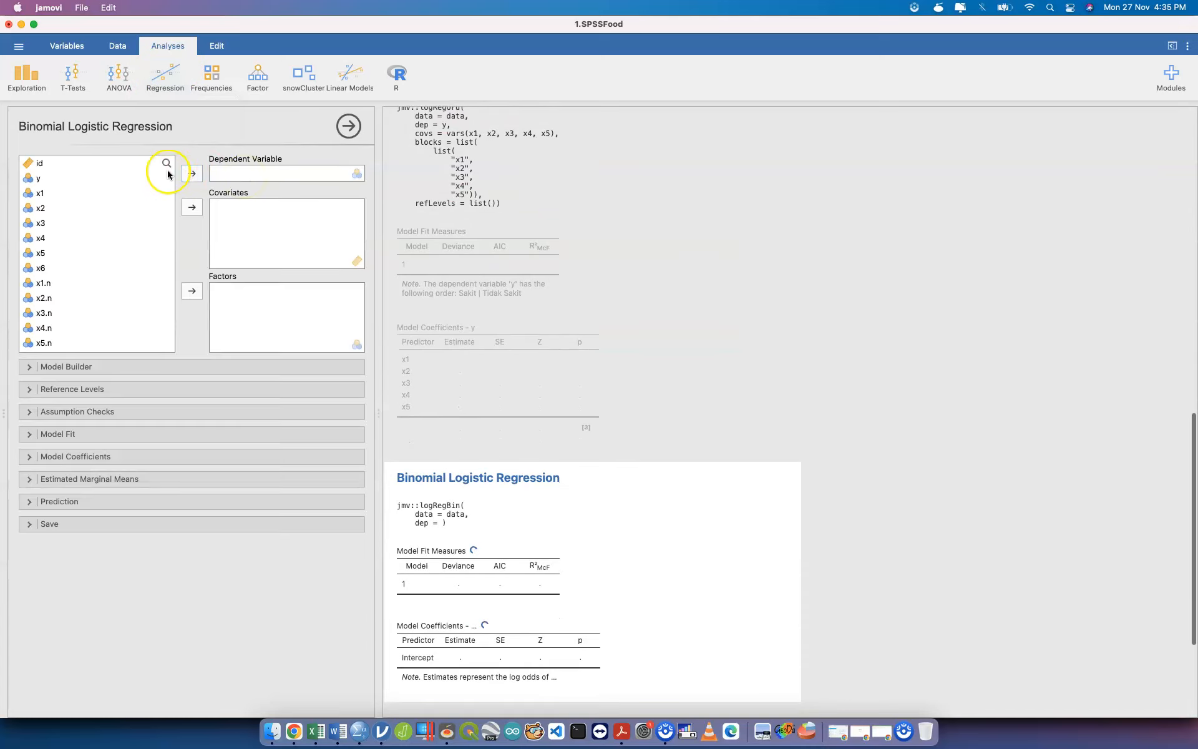
click(93, 179)
click(193, 173)
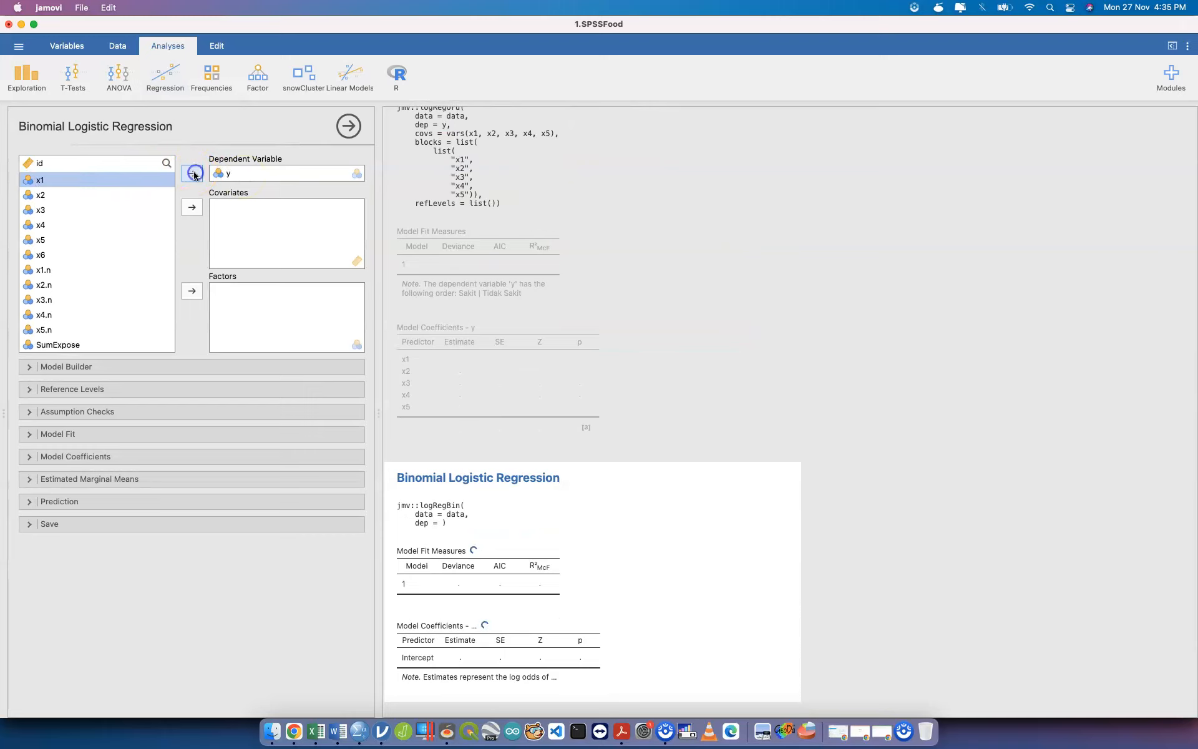
shift+click(112, 235)
click(192, 207)
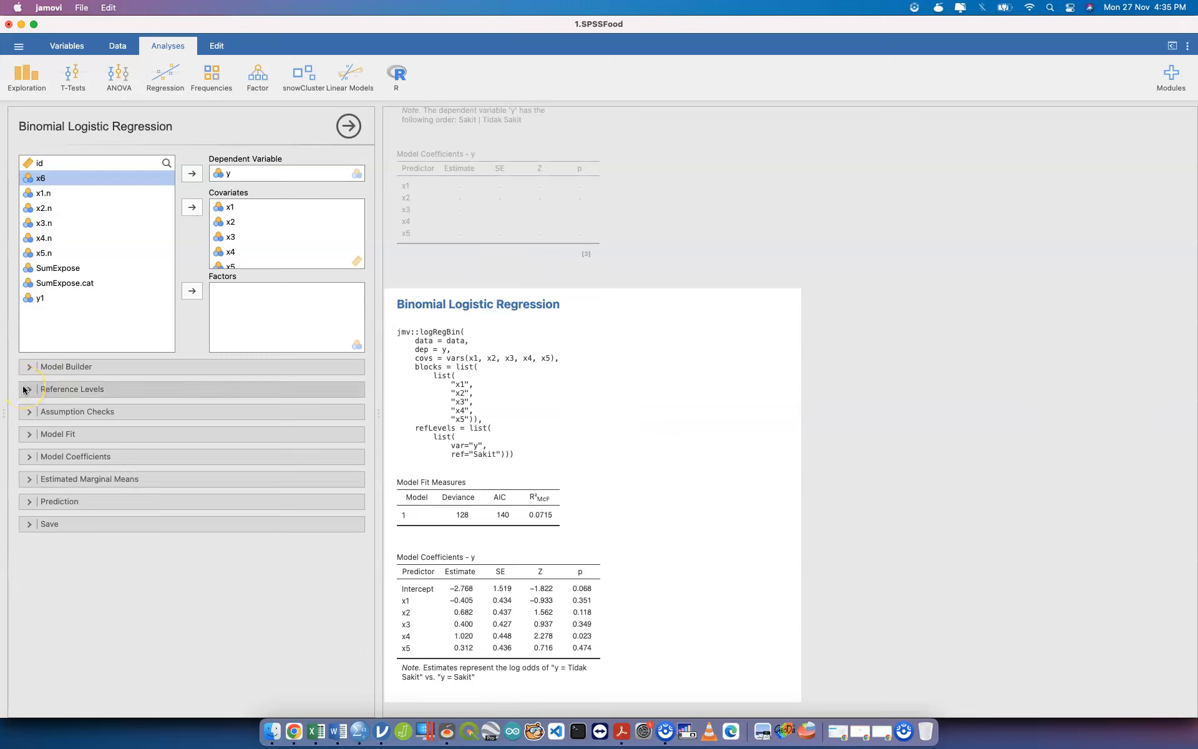
- Add the odds ratio and the 95% confidence interval of the log odds estimates to the binomial regression's model coefficients
click(29, 369)
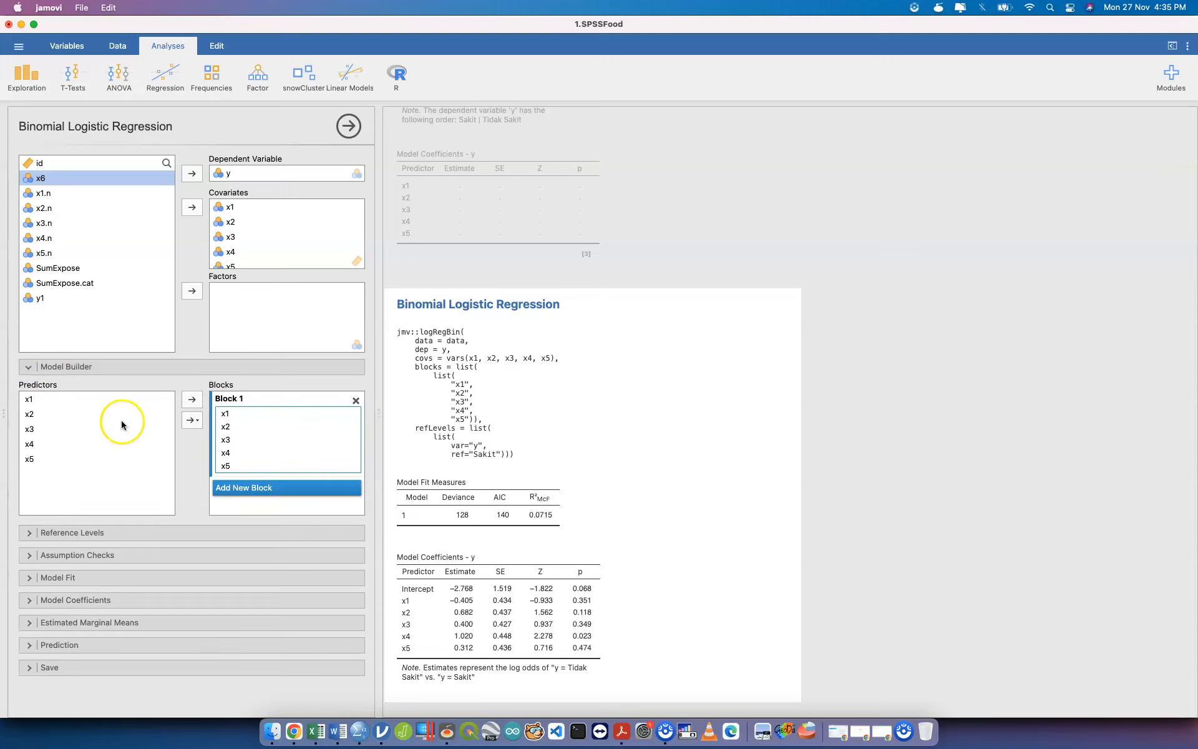
click(27, 537)
scroll(85, 575, down, 5)
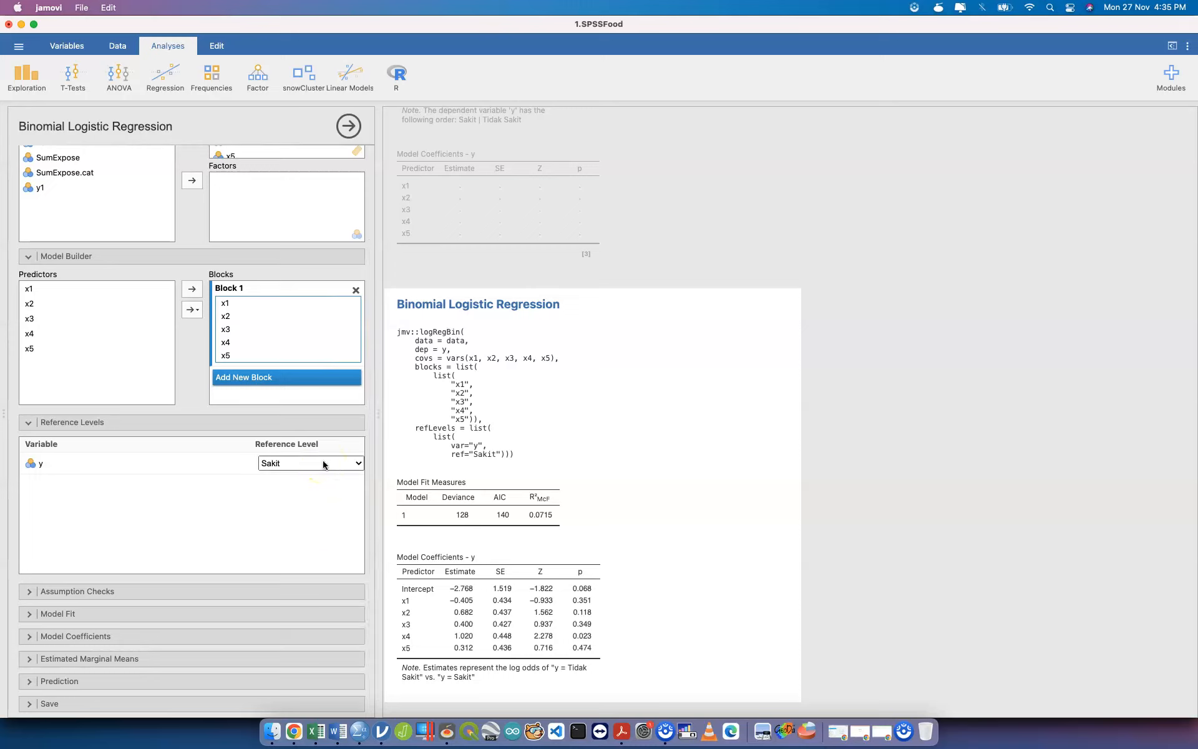
click(28, 591)
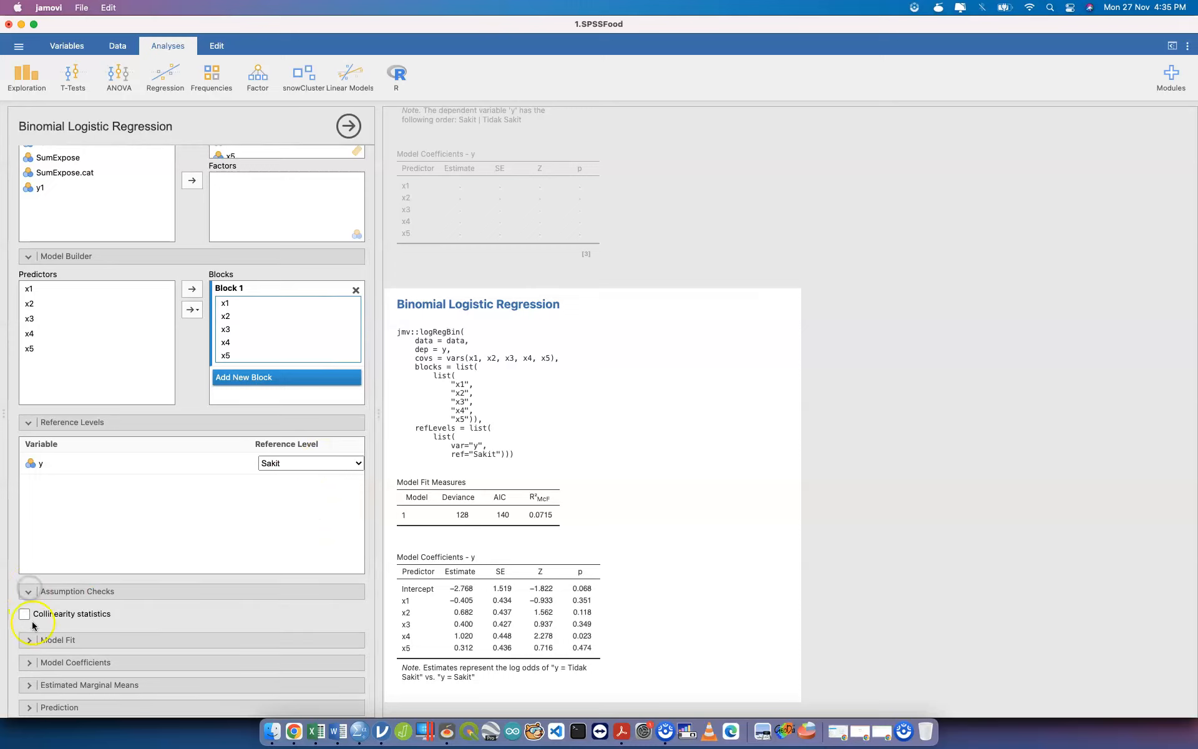
click(30, 640)
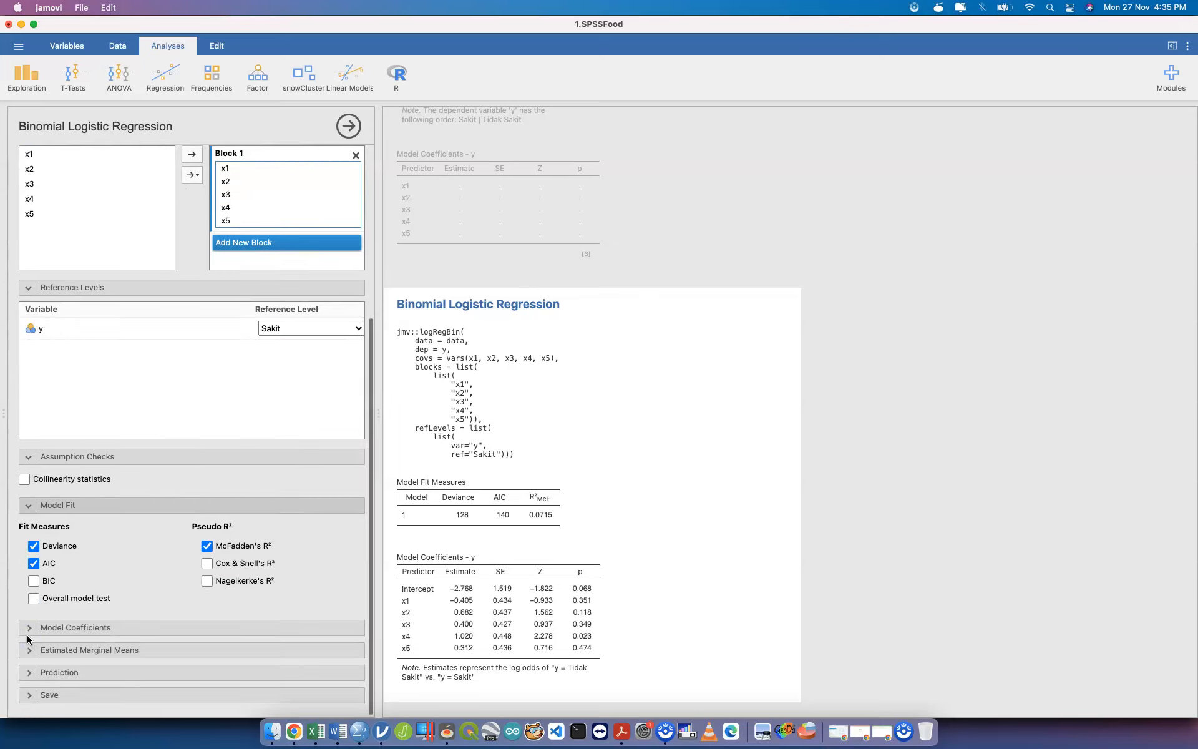
click(28, 629)
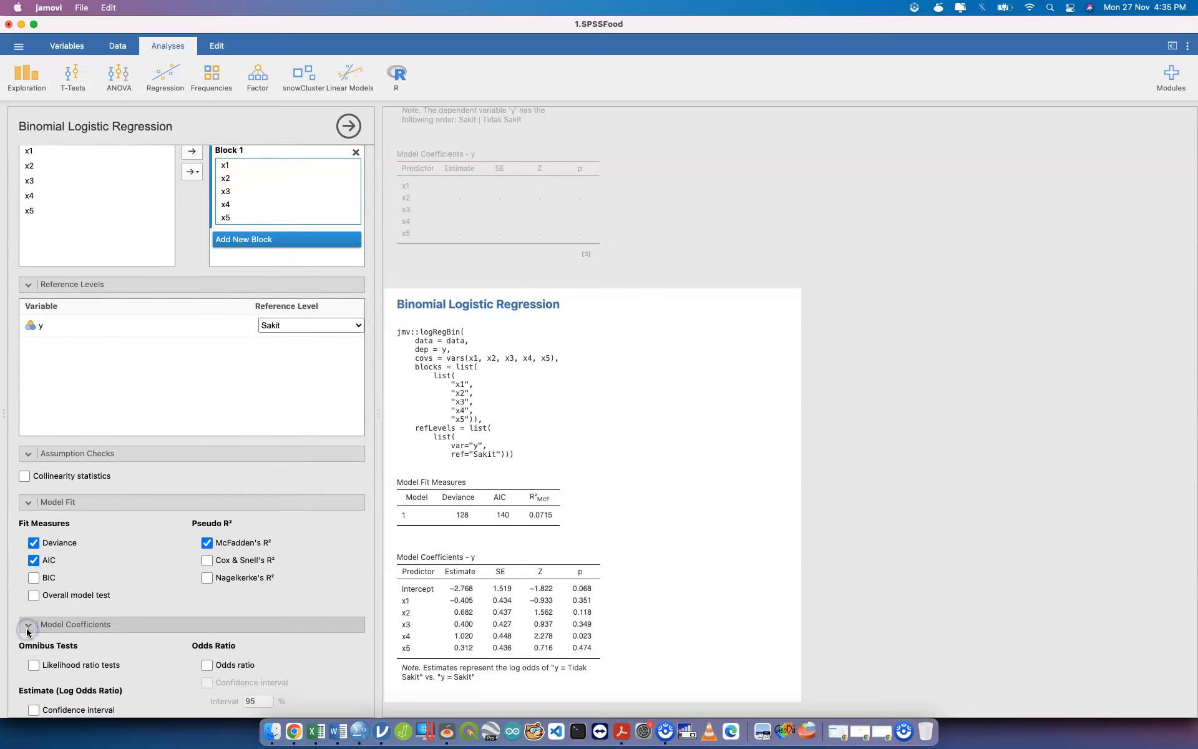
click(208, 554)
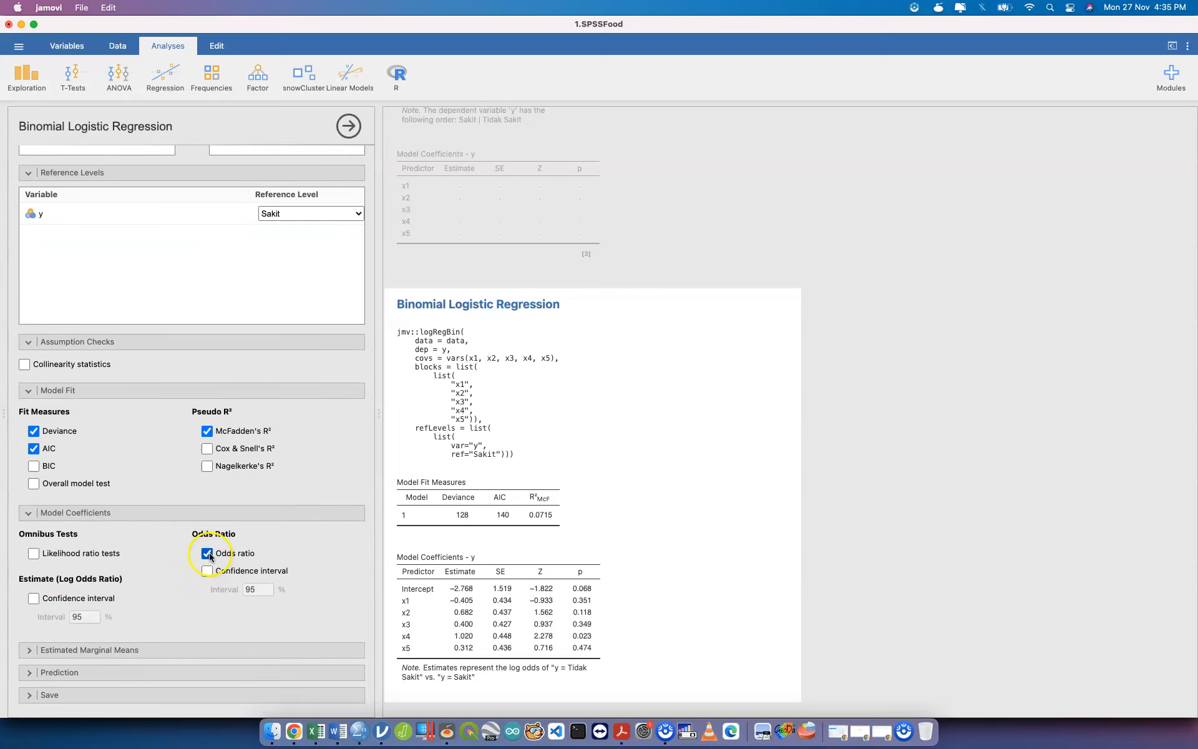
click(34, 598)
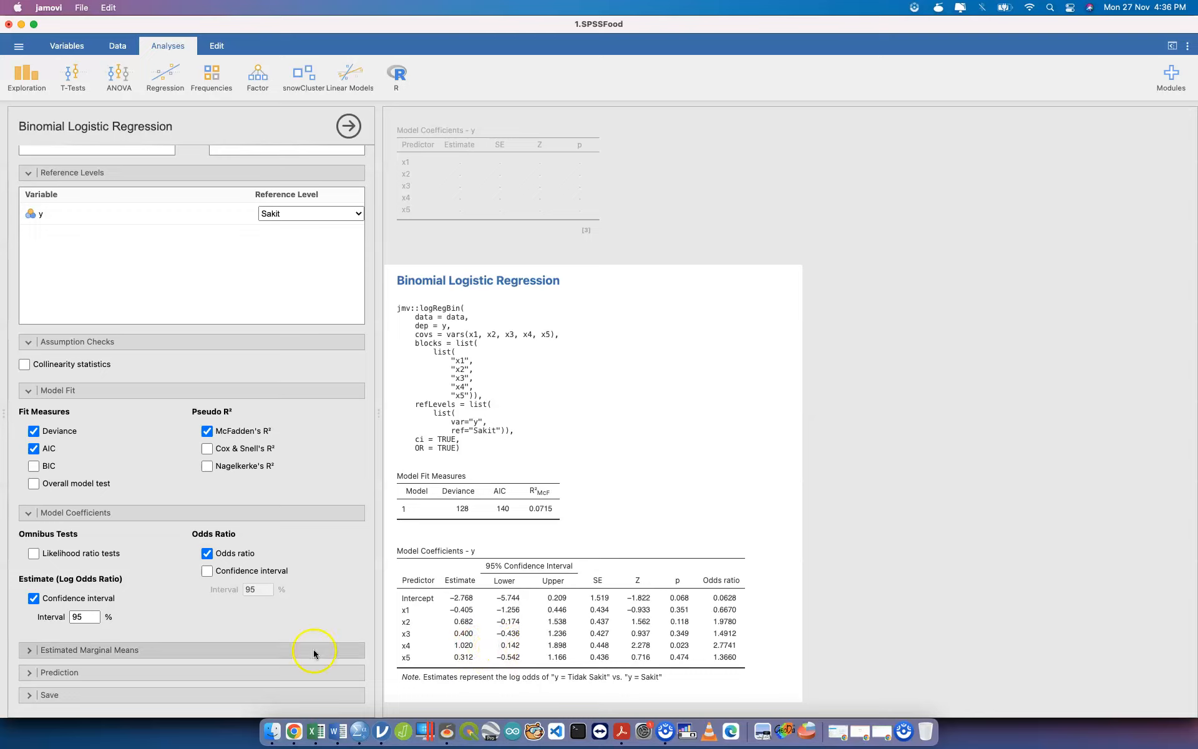
- Add a classification table and an ROC curve to the binomial regression's prediction output and view the curve
click(26, 676)
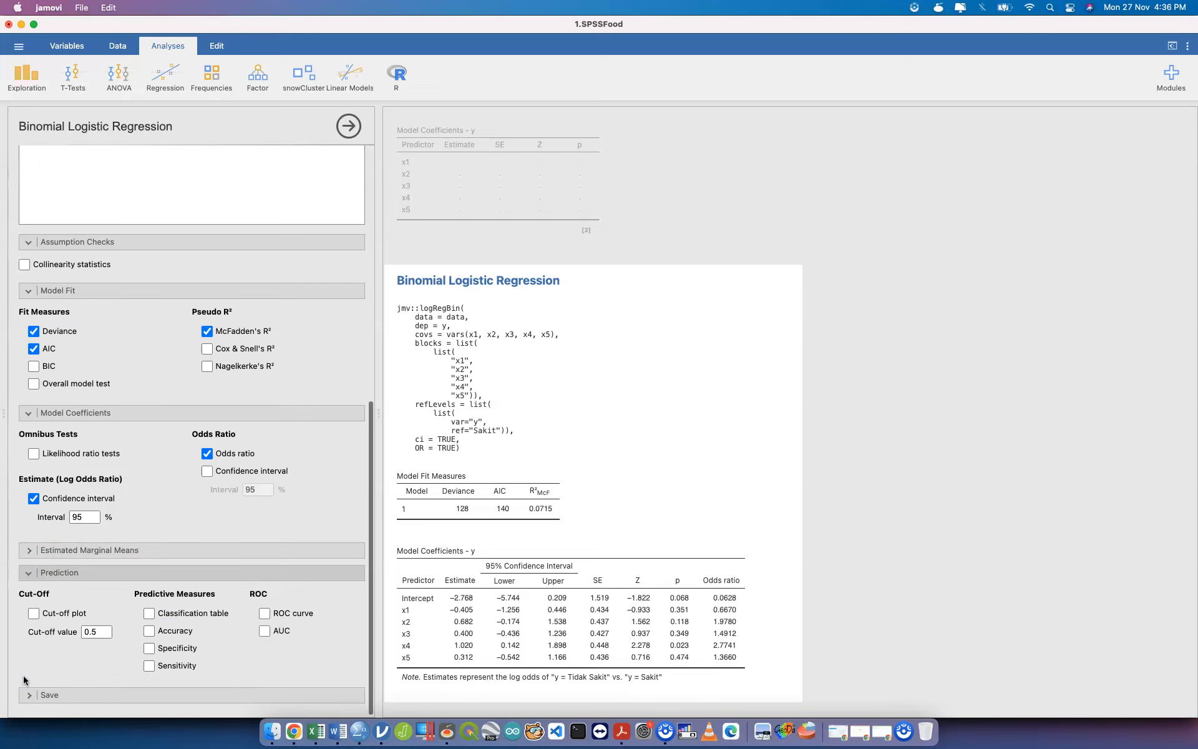
click(143, 617)
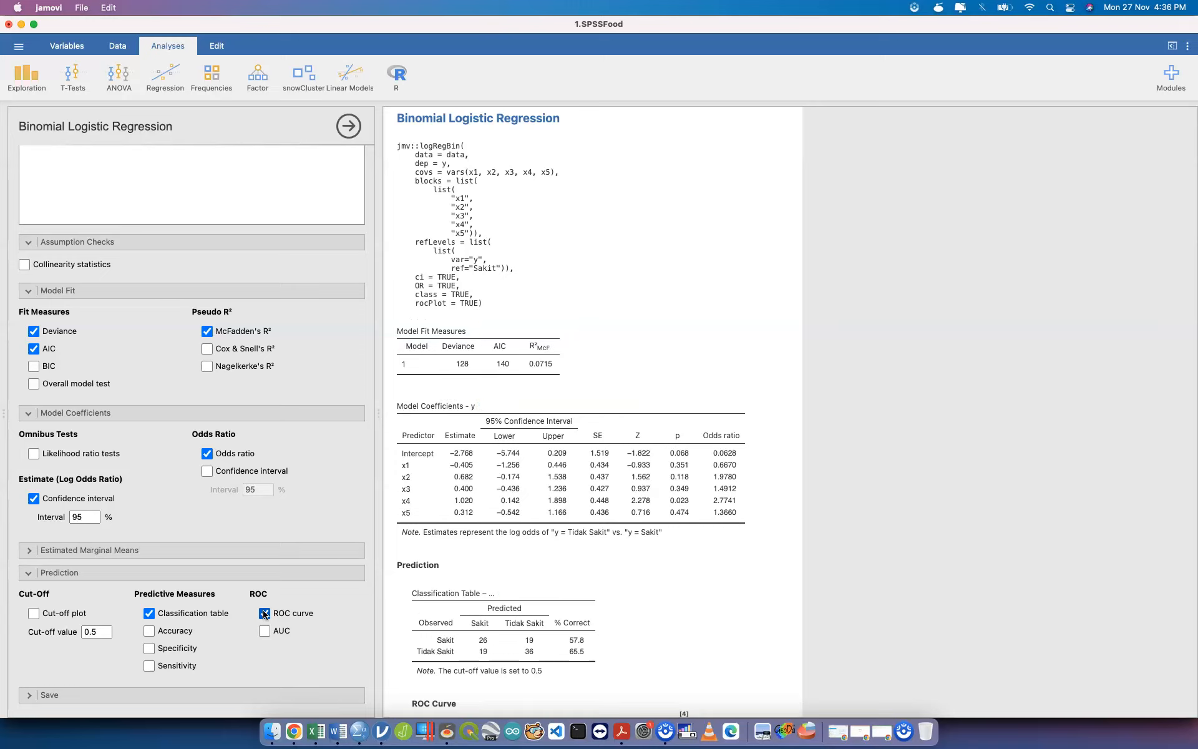
scroll(412, 608, down, 8)
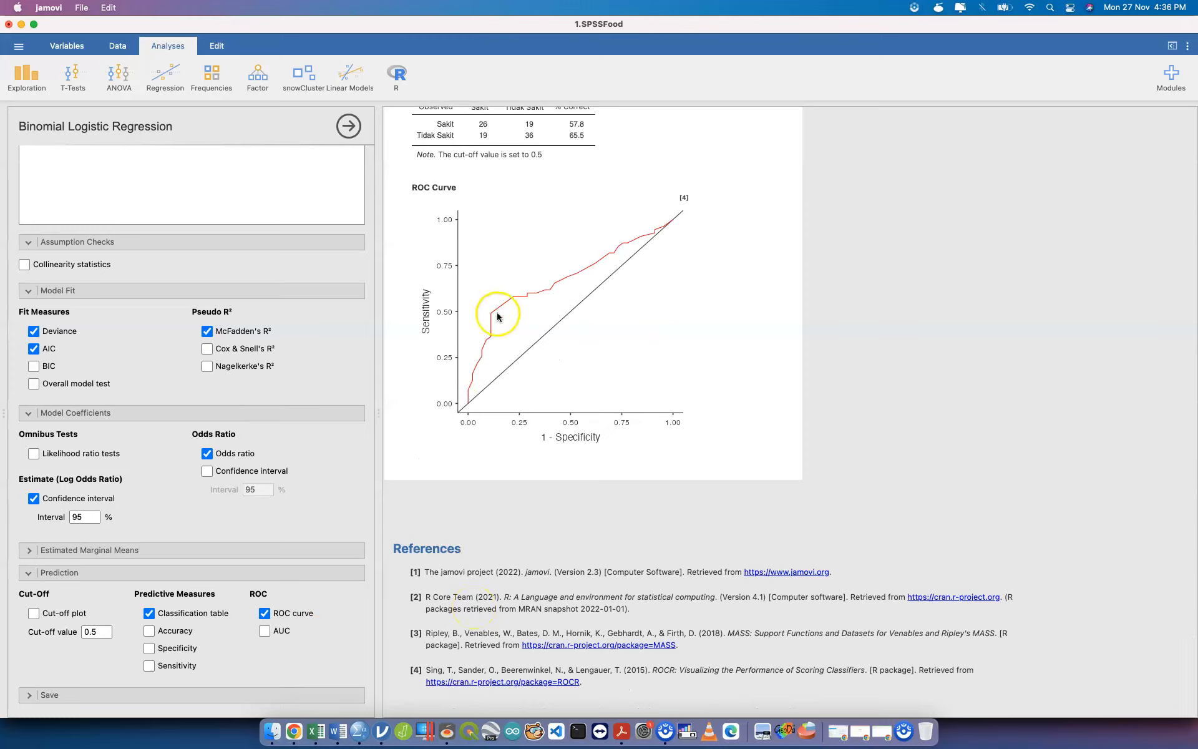
- Close the 1.SPSSFood file
click(28, 694)
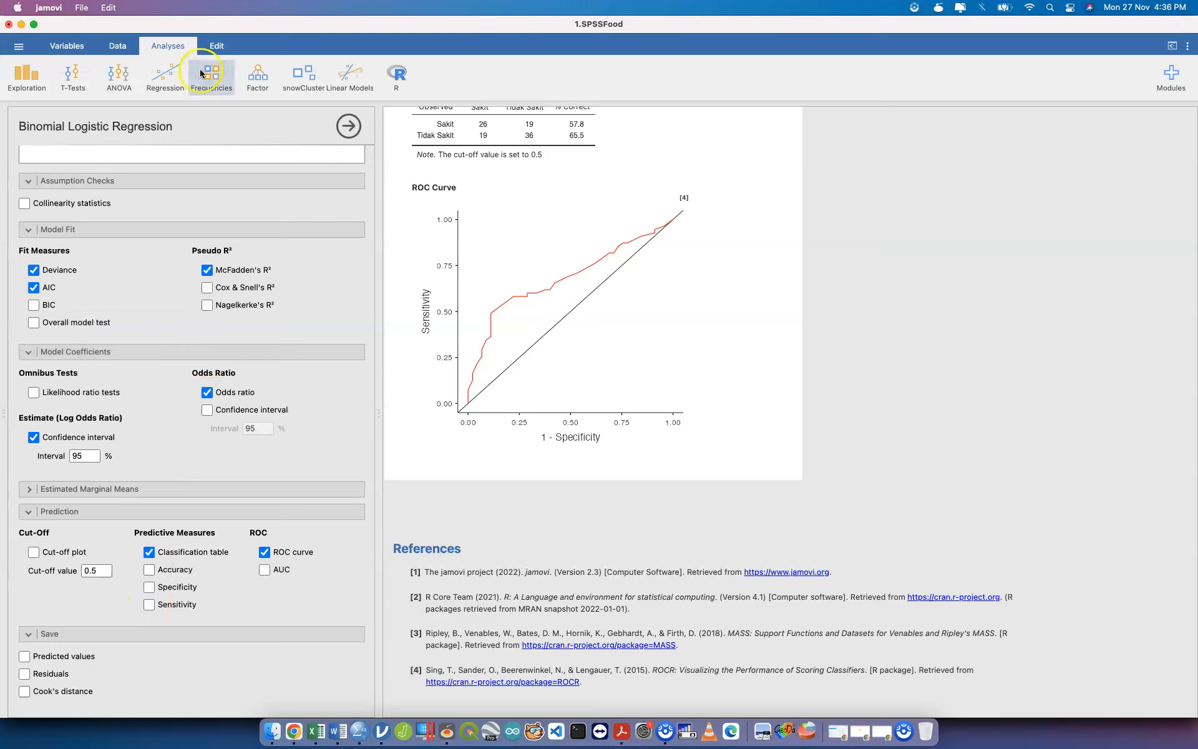
click(172, 82)
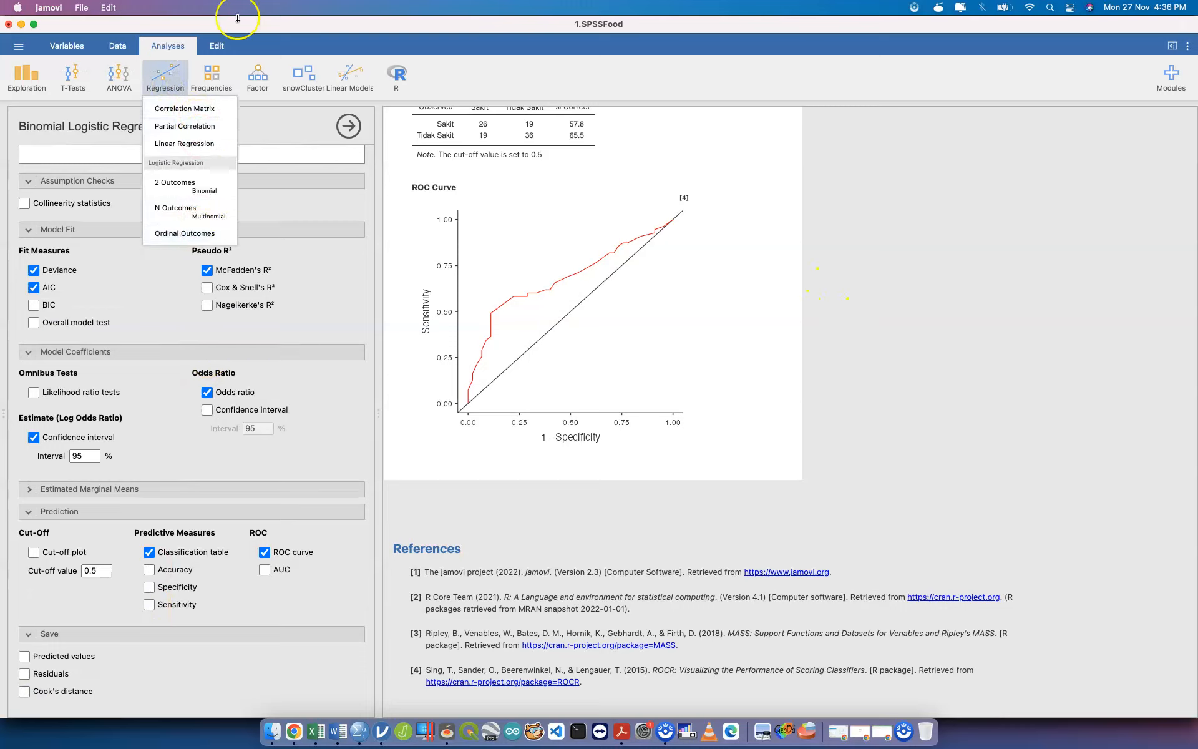
click(10, 28)
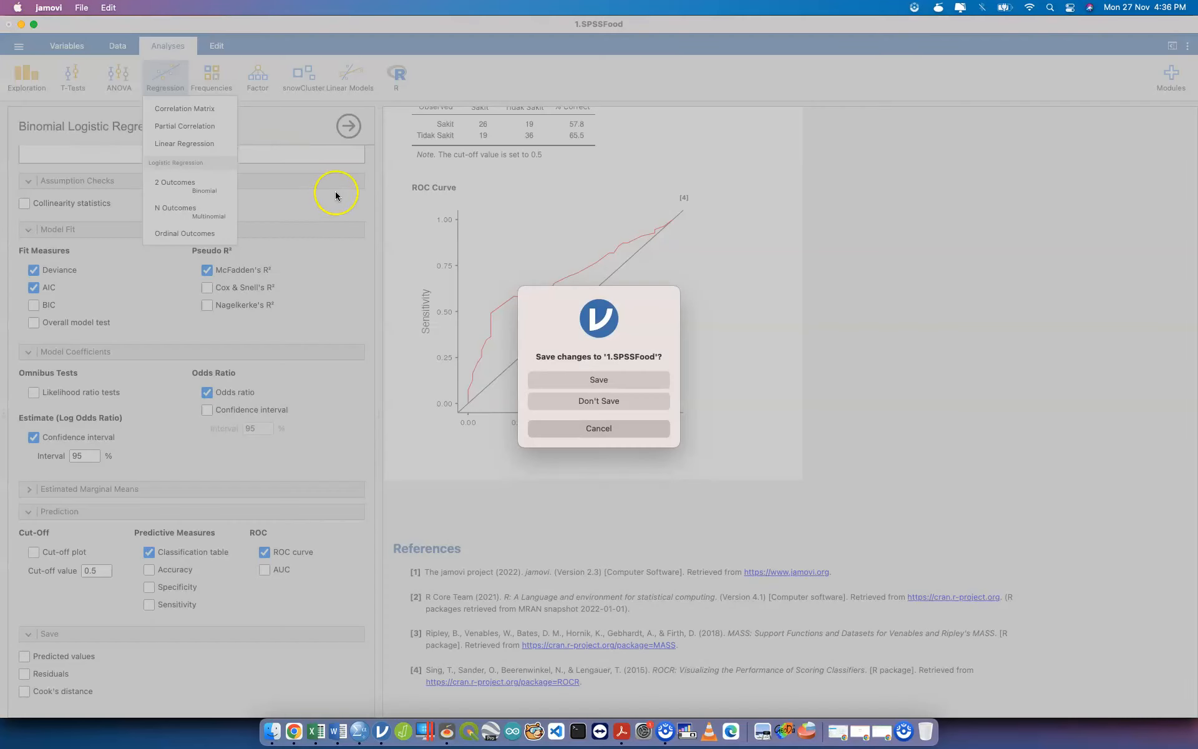